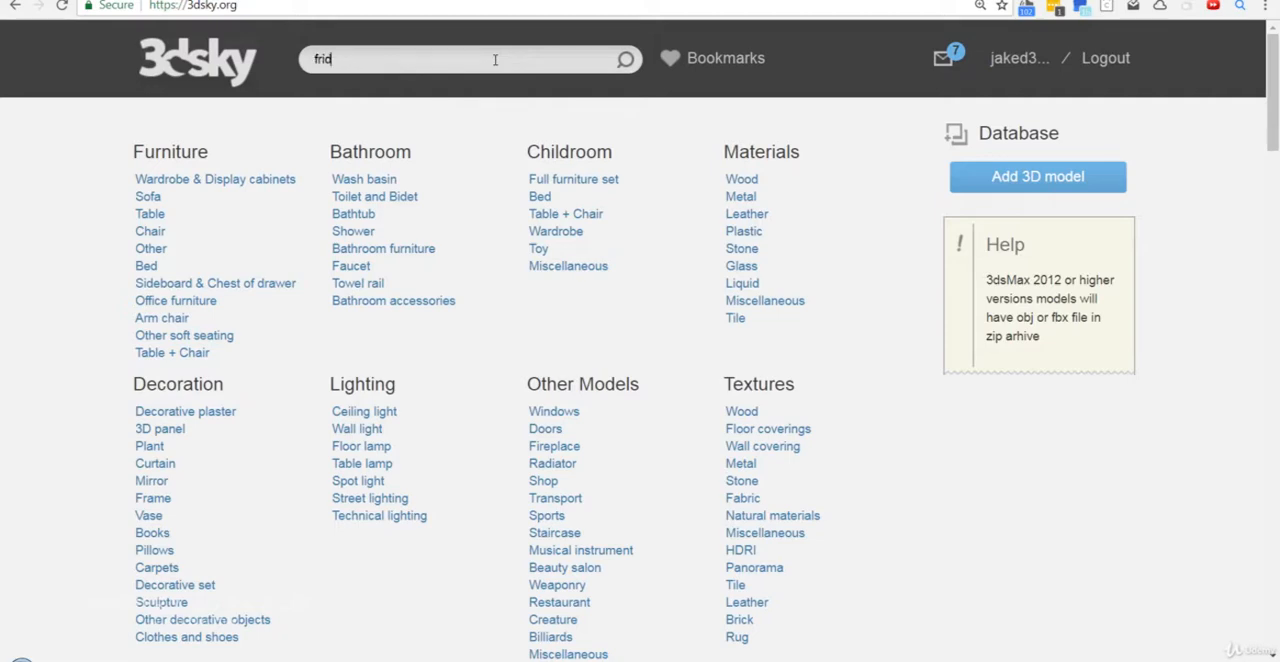
# - Search the model library for "fridge", show only the free models and browse them for a stainless-steel fridge
pyautogui.press('Return')
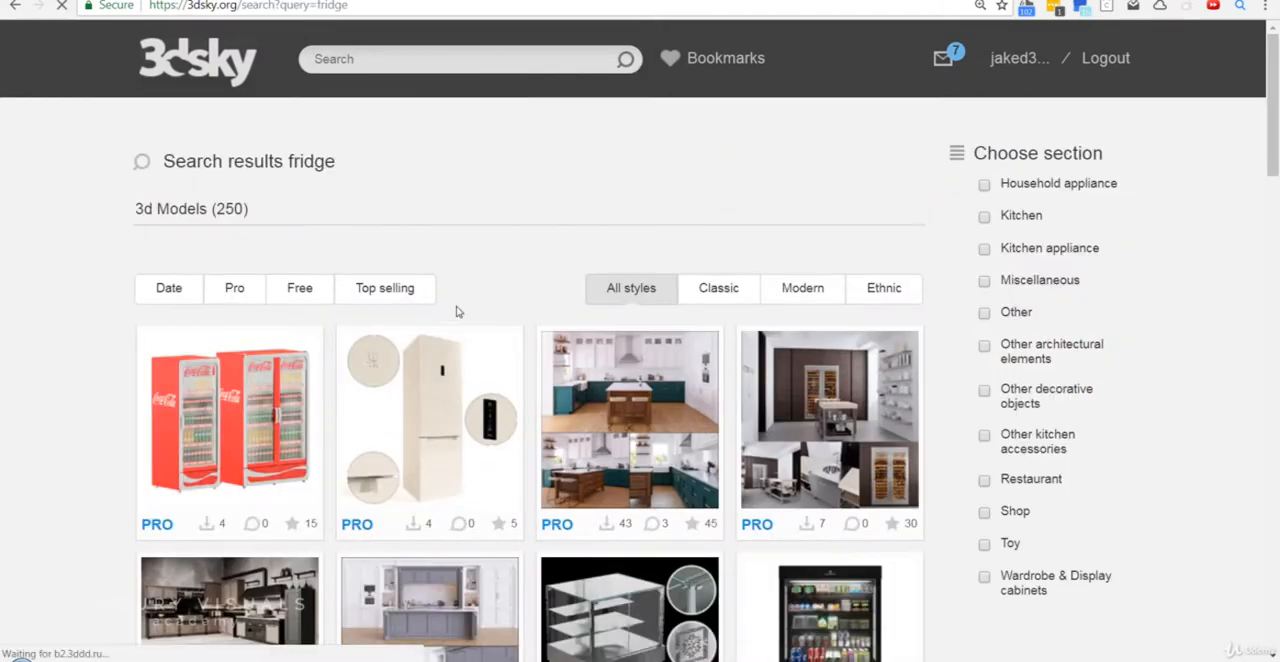
pyautogui.click(303, 288)
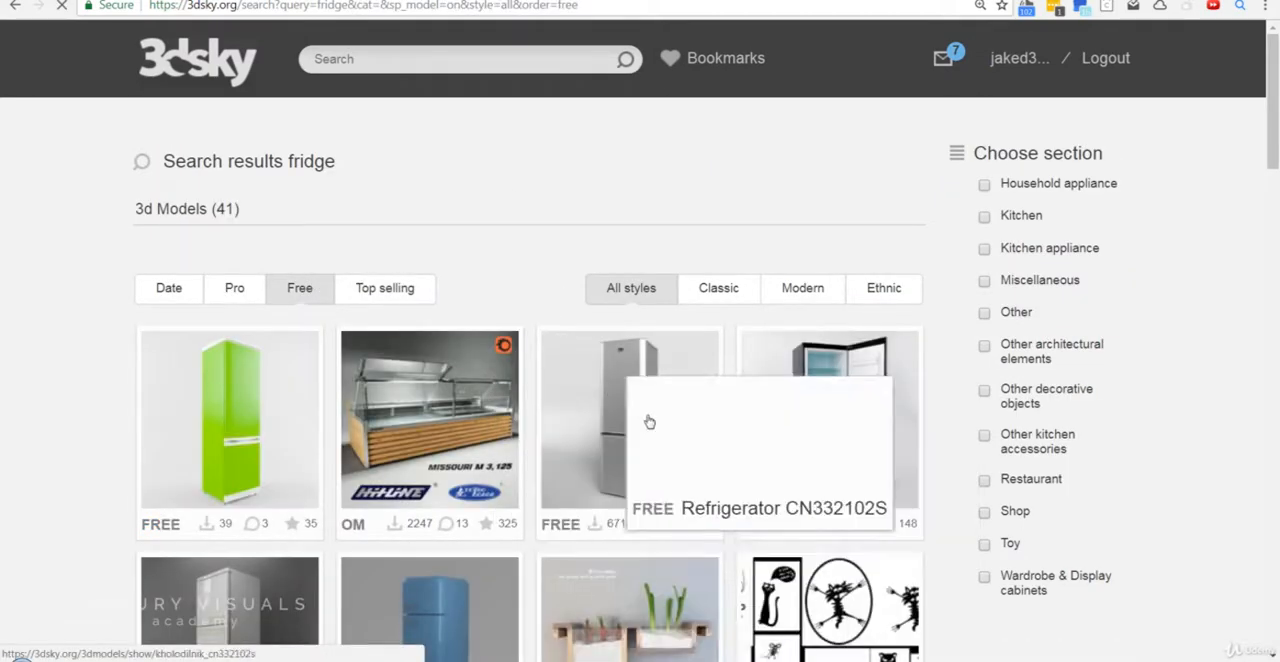
pyautogui.scroll(-5, 86, 386)
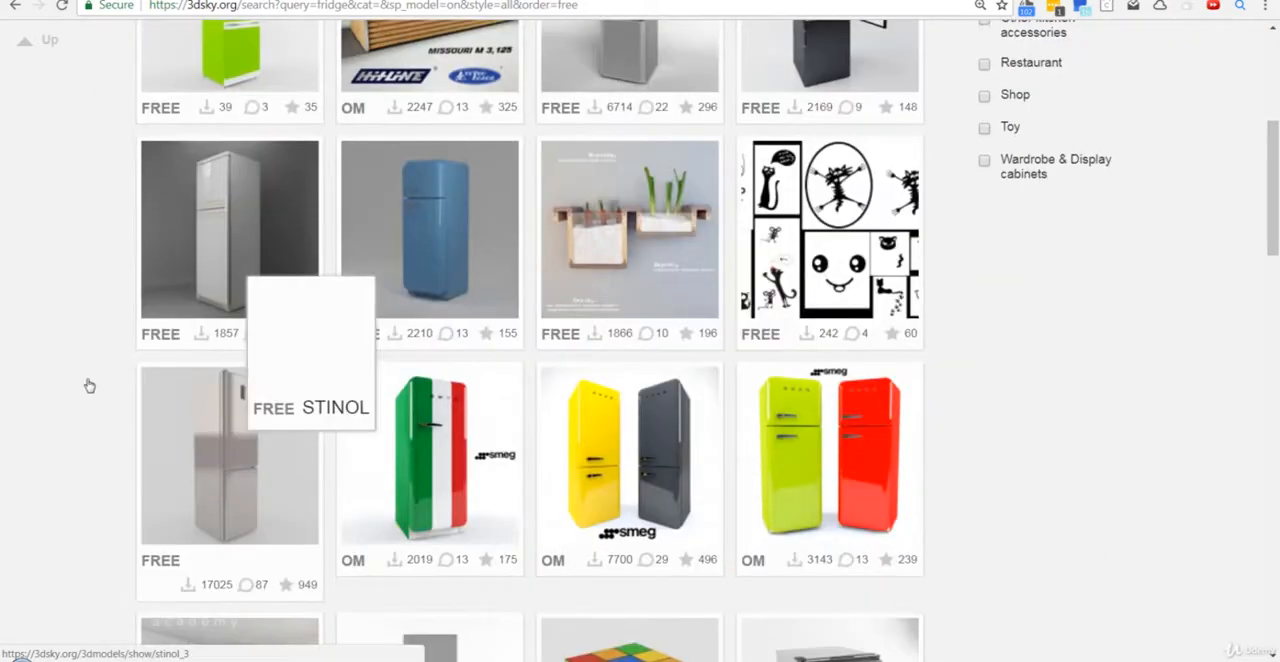
pyautogui.scroll(-5, 43, 431)
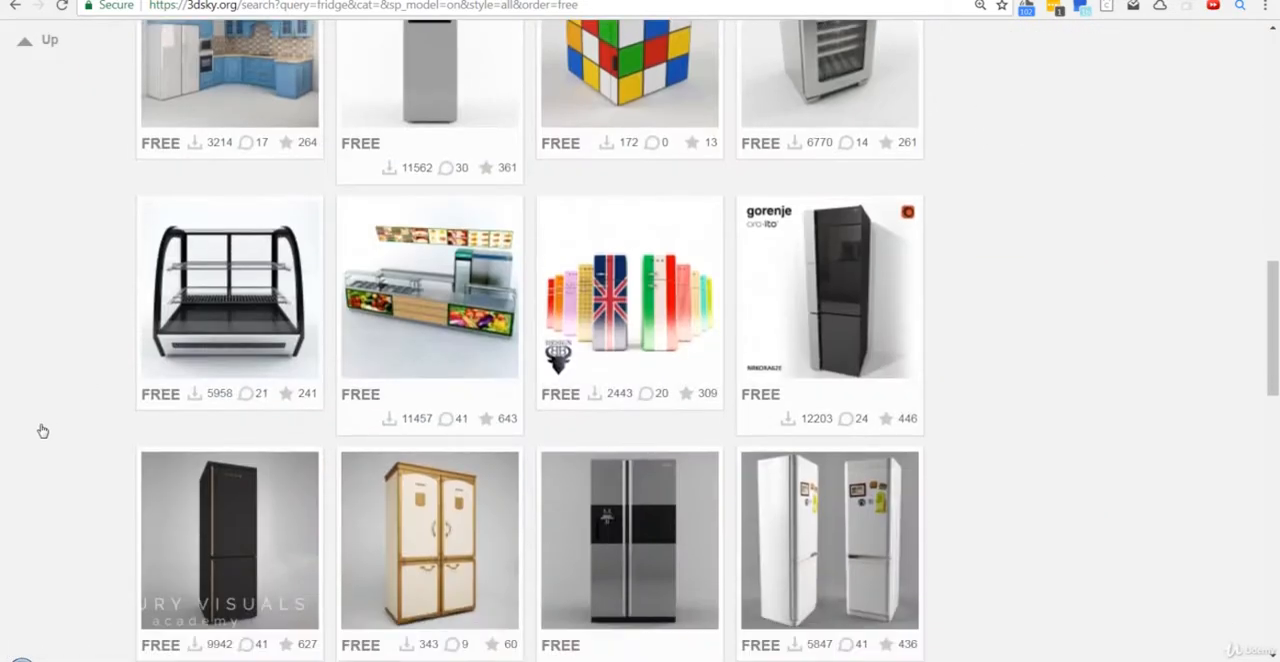
pyautogui.scroll(-5, 43, 431)
pyautogui.scroll(-6, 43, 431)
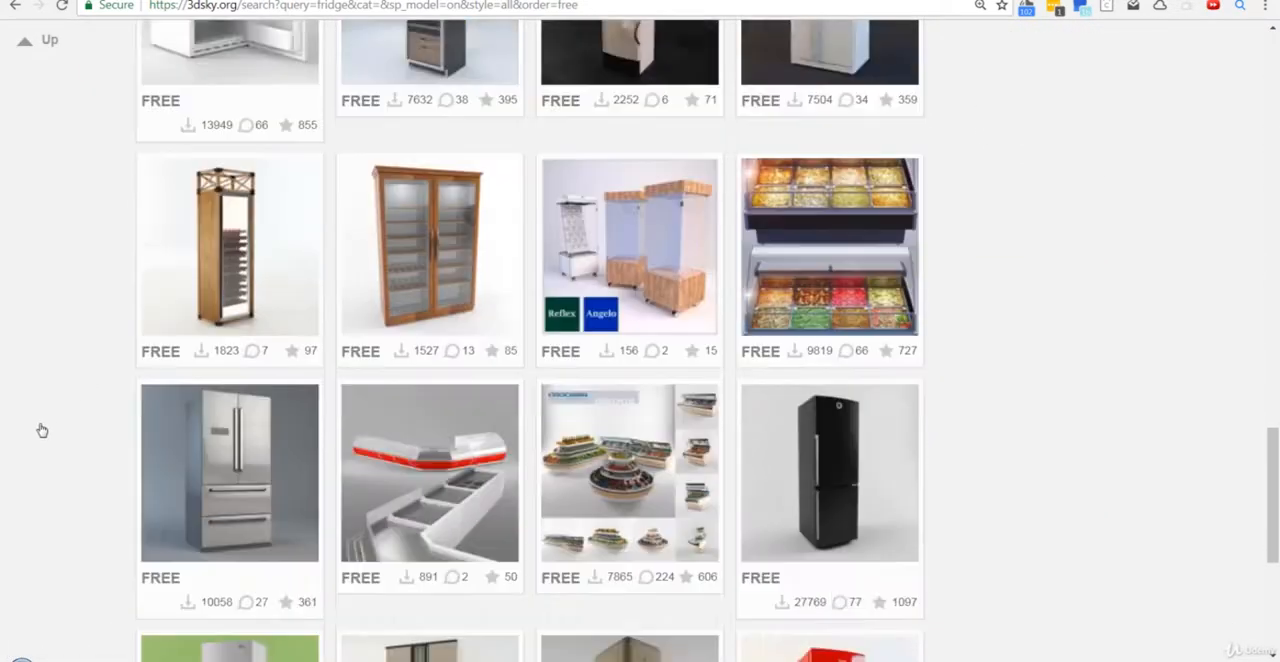
pyautogui.scroll(1, 48, 424)
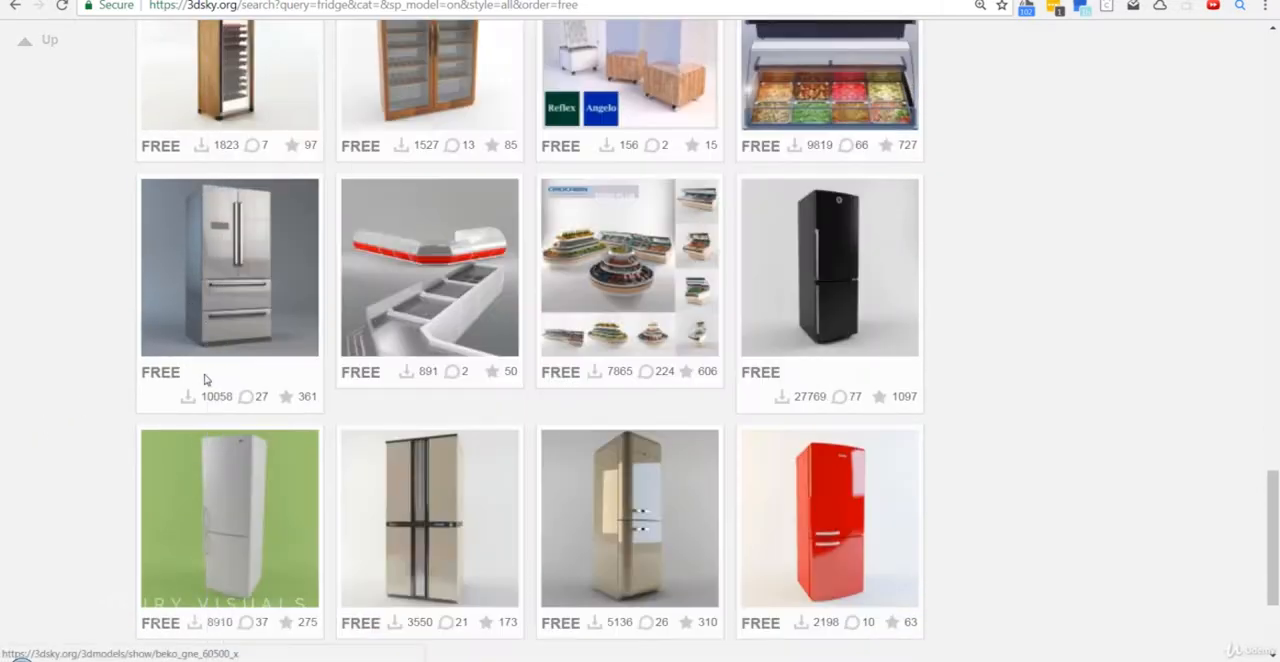
# - Compare the BEKO GNE 60.5 X fridge preview with the fridge in the kitchen reference image
pyautogui.moveTo(220, 299)
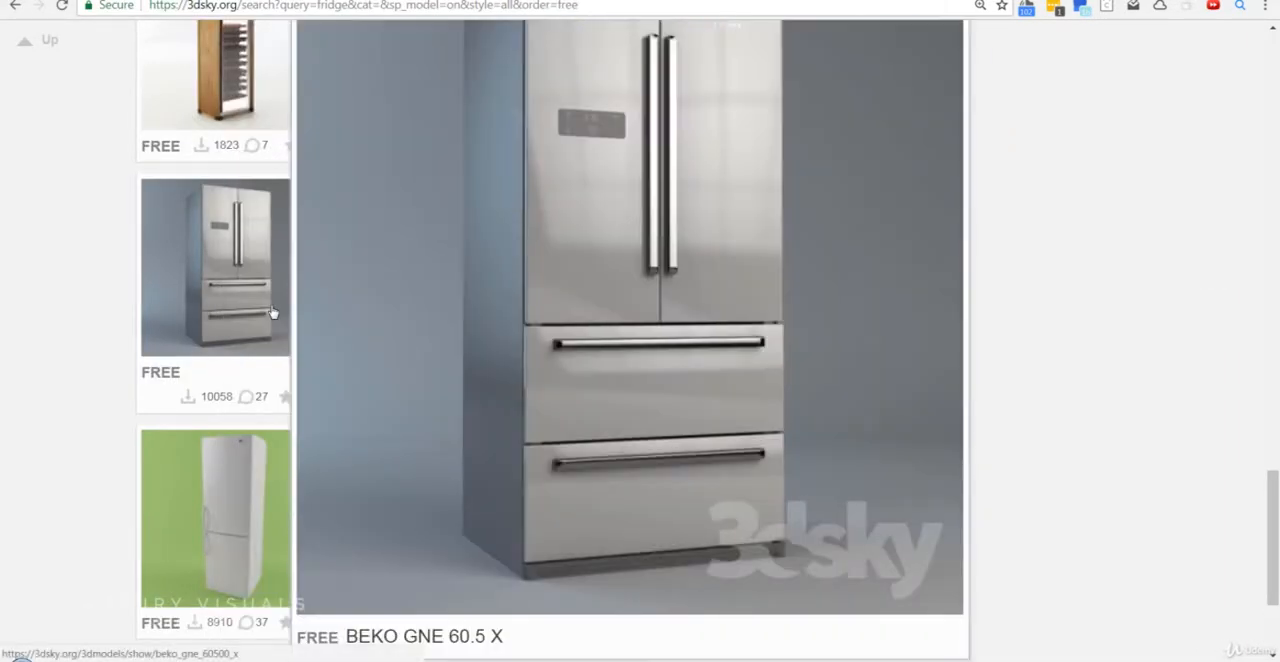
pyautogui.hotkey('alt', 'Tab')
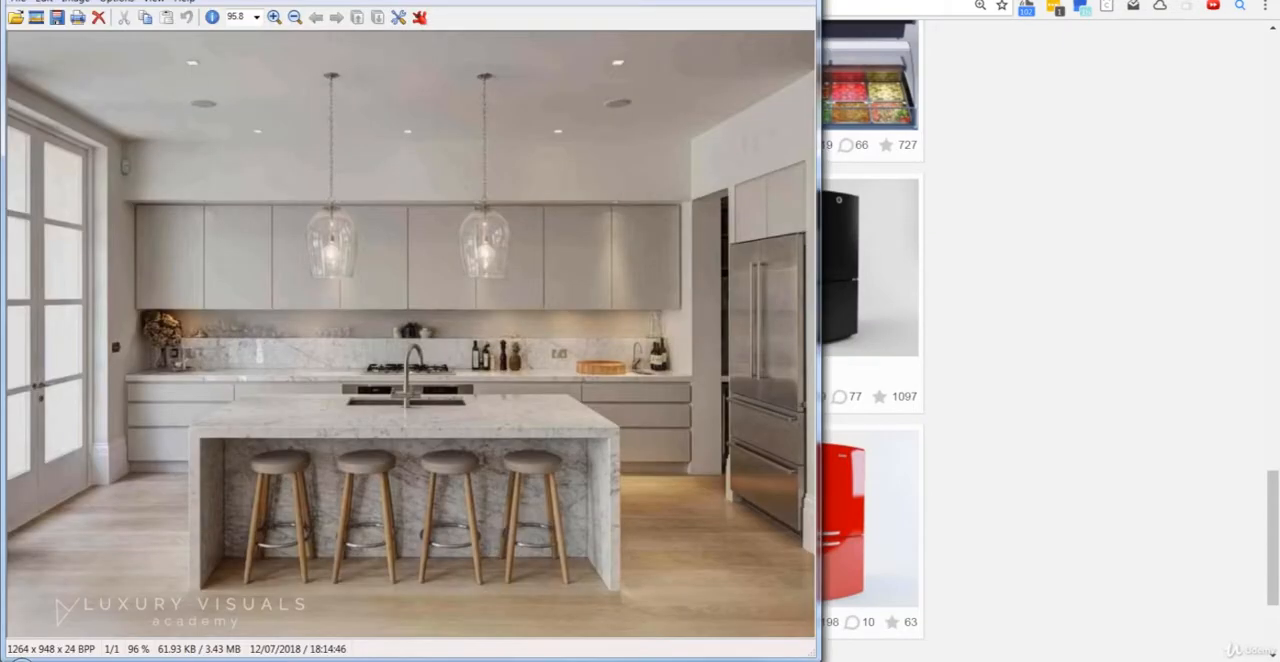
pyautogui.click(436, 660)
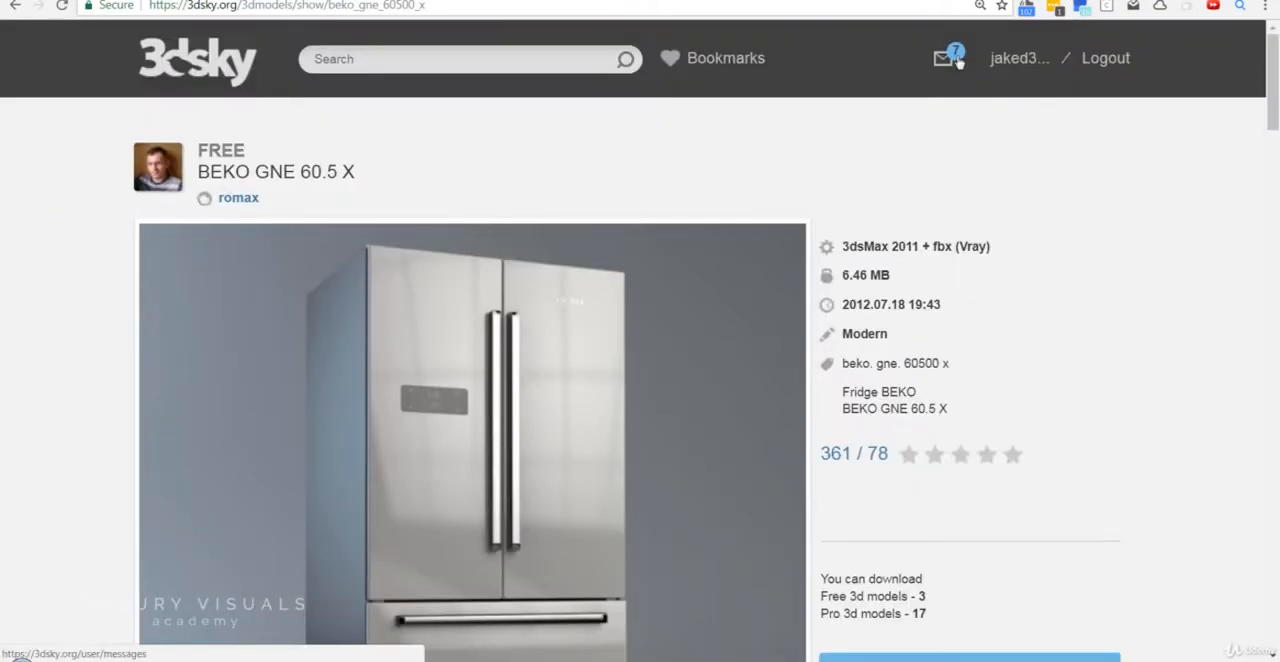
# - Download the free BEKO GNE 60.5 X model and show the downloaded zip file in its folder
pyautogui.scroll(-4, 851, 354)
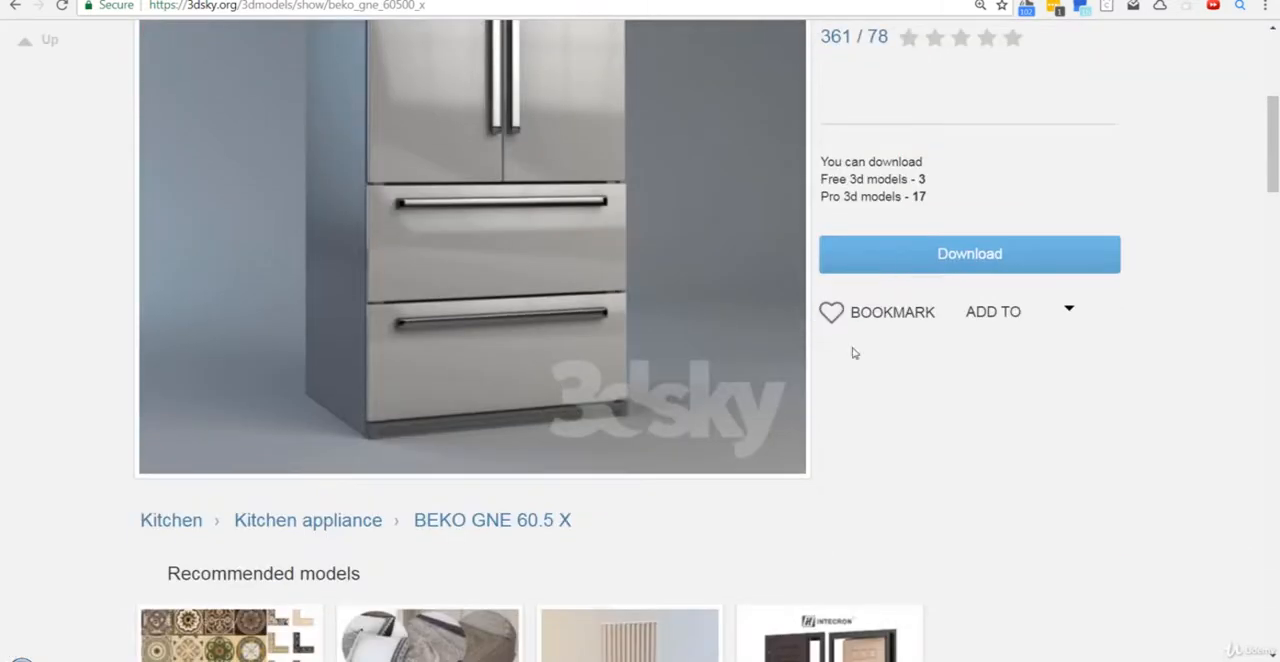
pyautogui.click(917, 256)
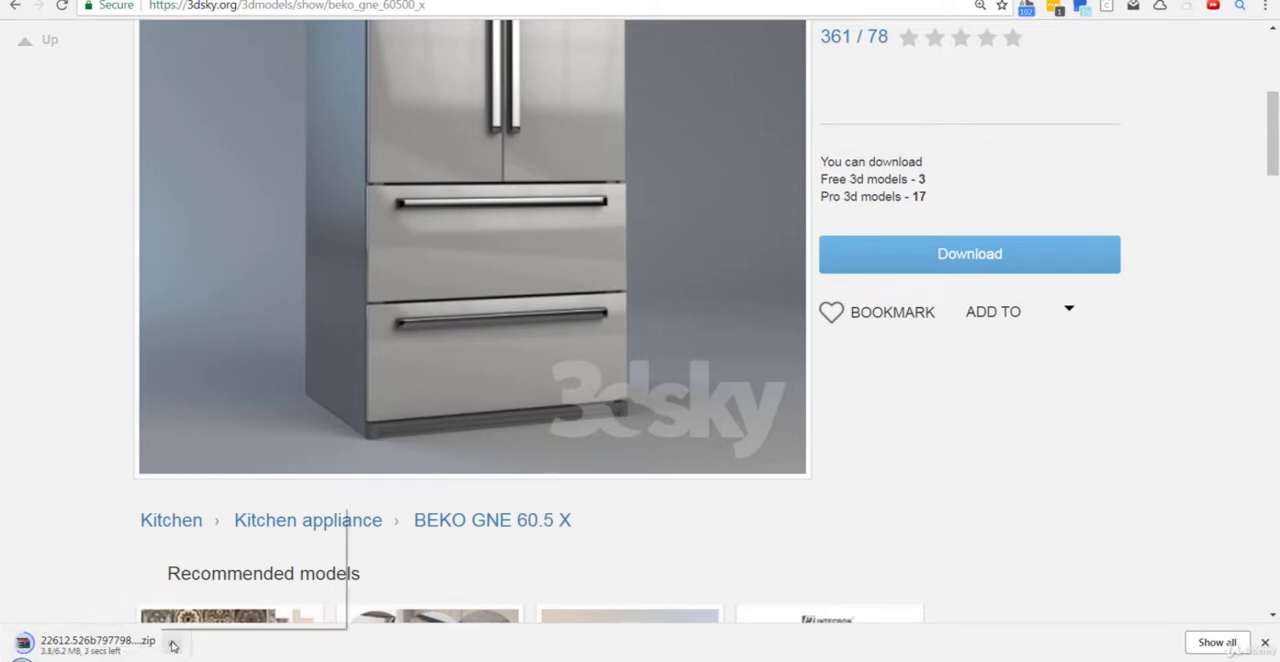
pyautogui.click(173, 643)
pyautogui.click(238, 590)
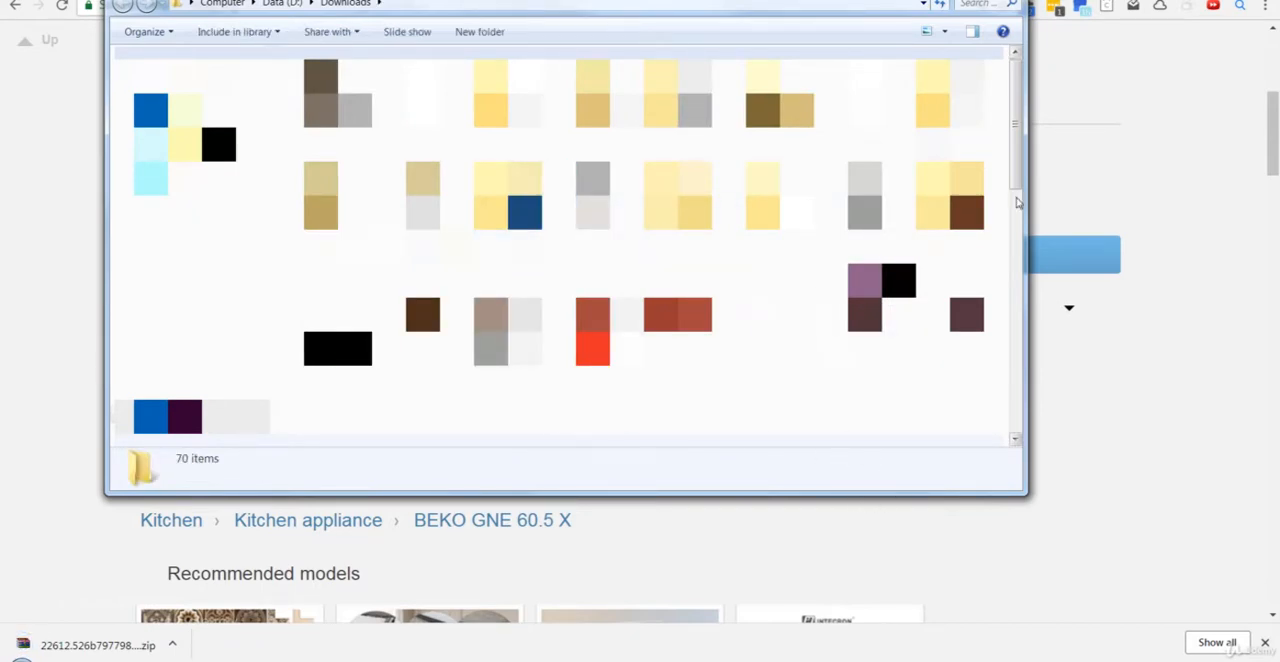
pyautogui.click(1000, 545)
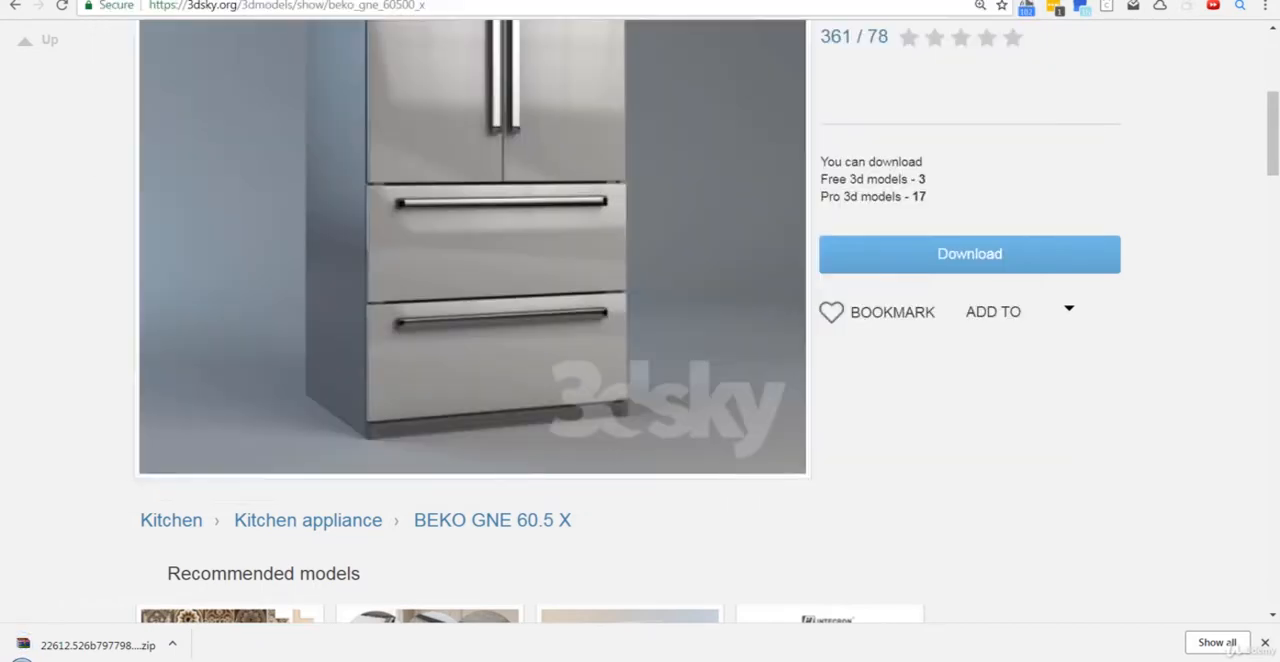
# - Launch 3ds Max 2019 and prepare the Corona camera scene for the fridge model
pyautogui.rightClick(163, 660)
pyautogui.click(220, 602)
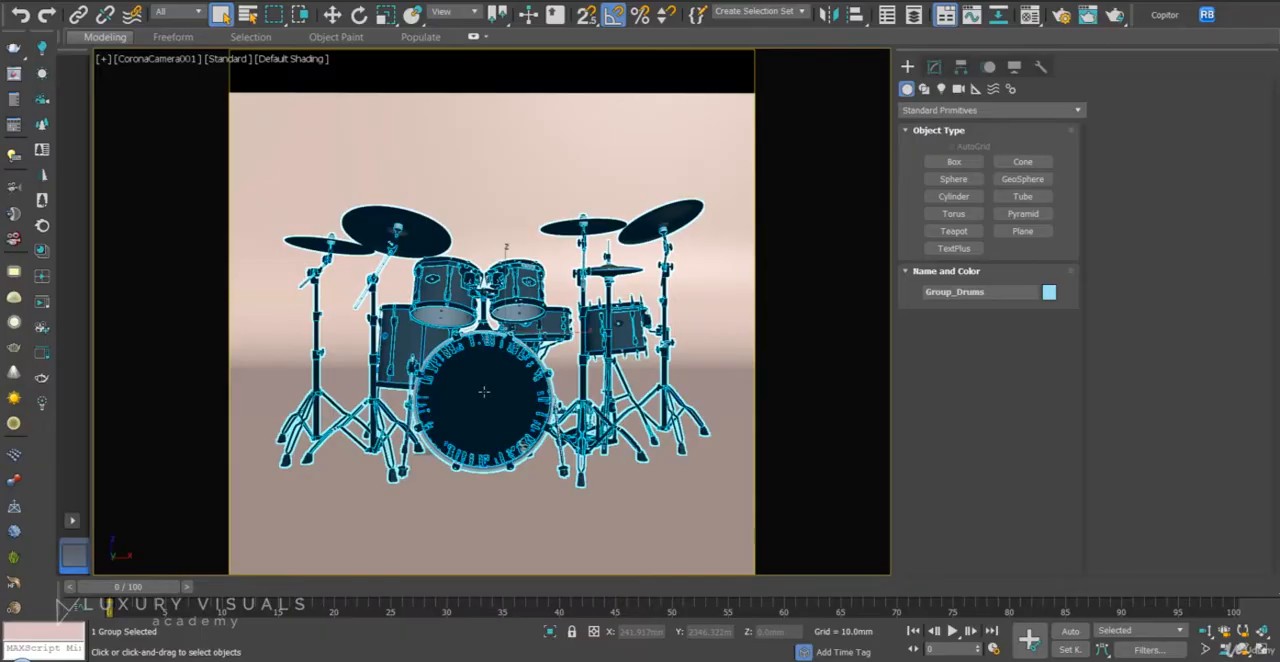
pyautogui.press('Delete')
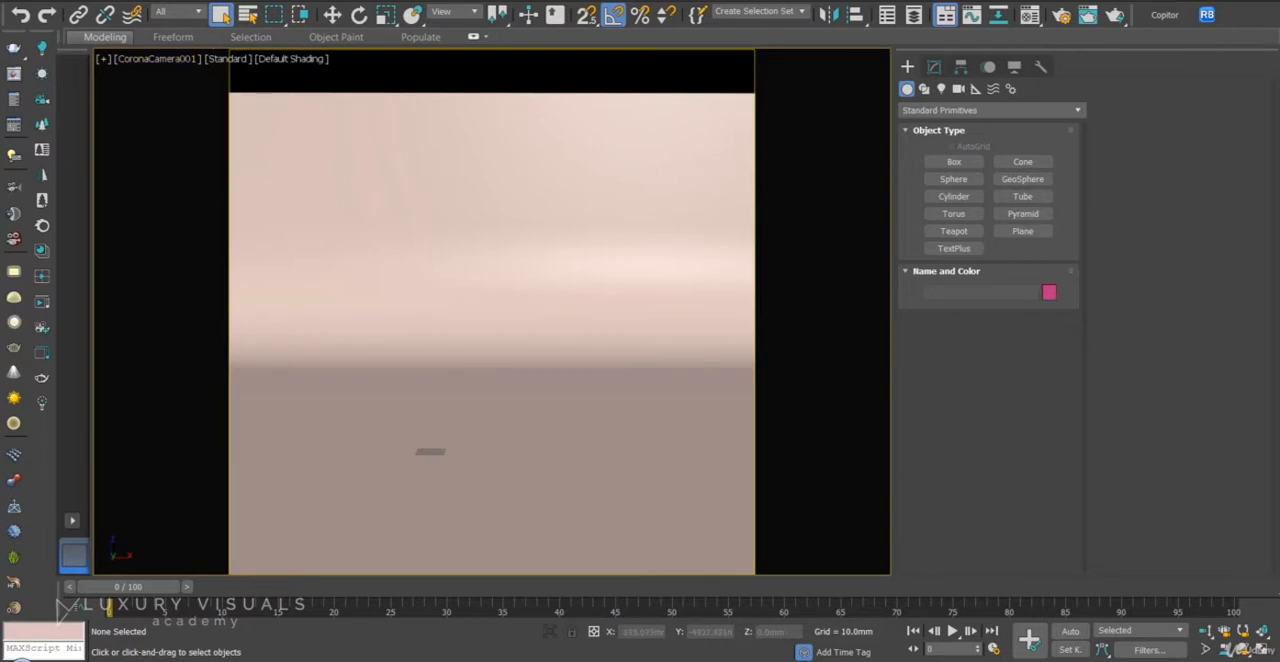
# - Choose the beko MAX file in the 22612.526b797798d21 download folder to merge into the scene
pyautogui.click(24, 6)
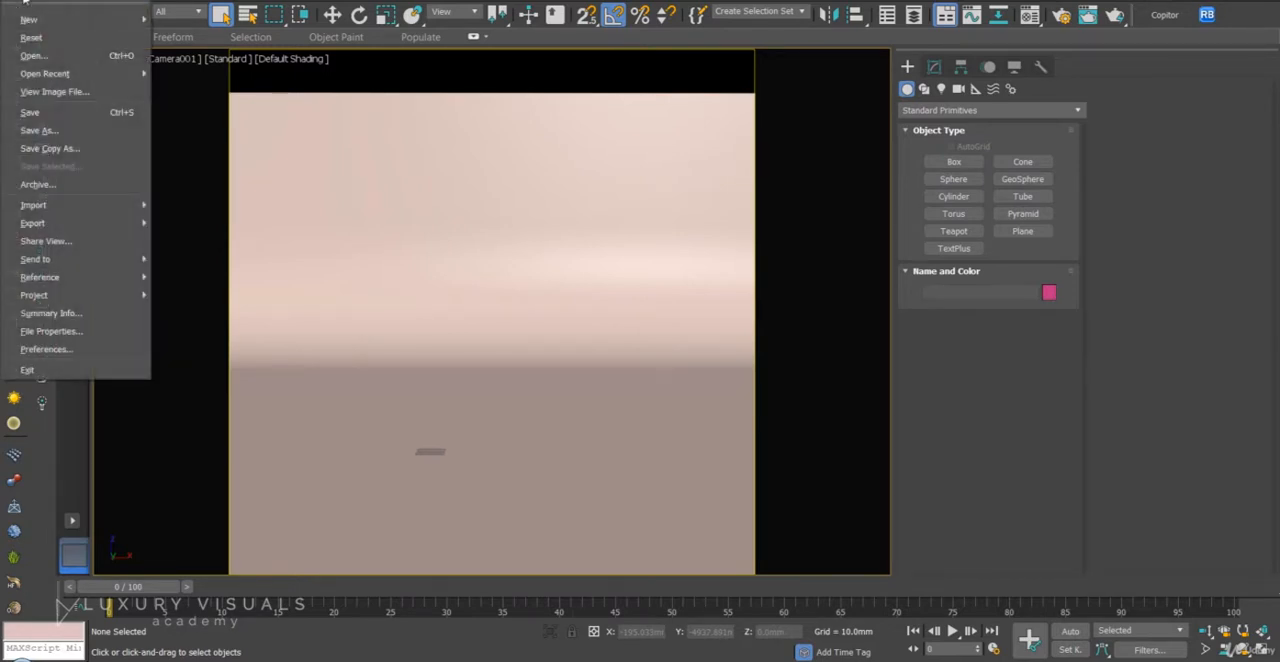
pyautogui.moveTo(127, 209)
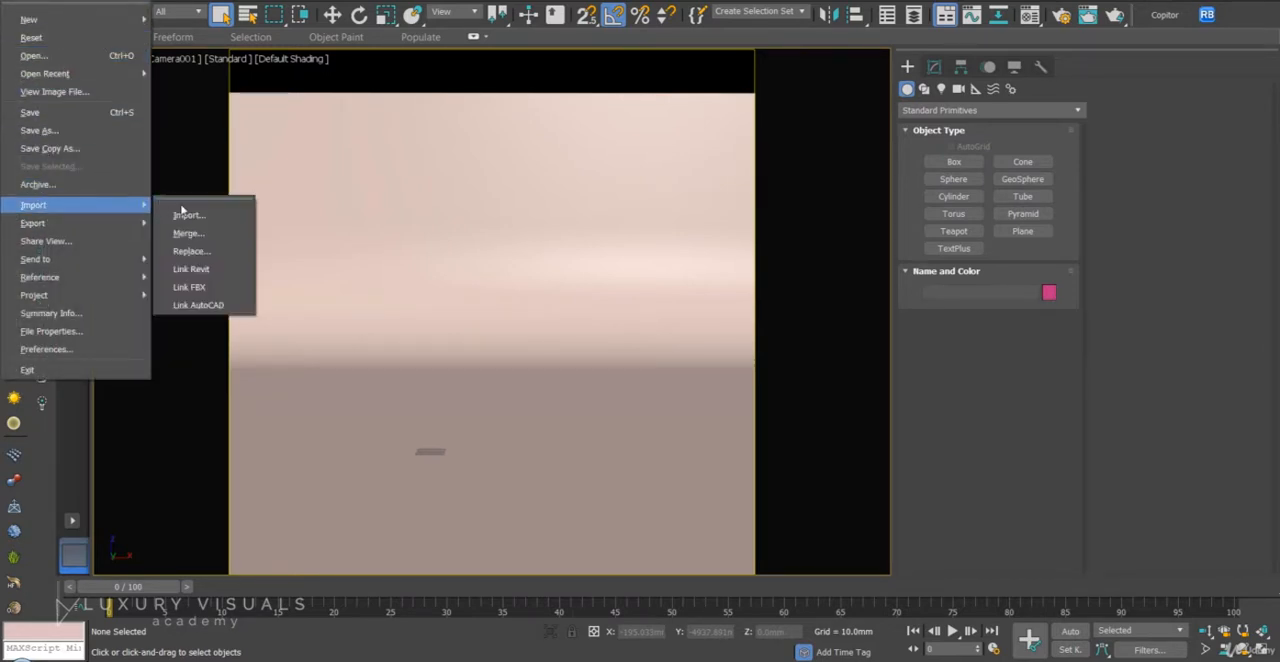
pyautogui.click(218, 233)
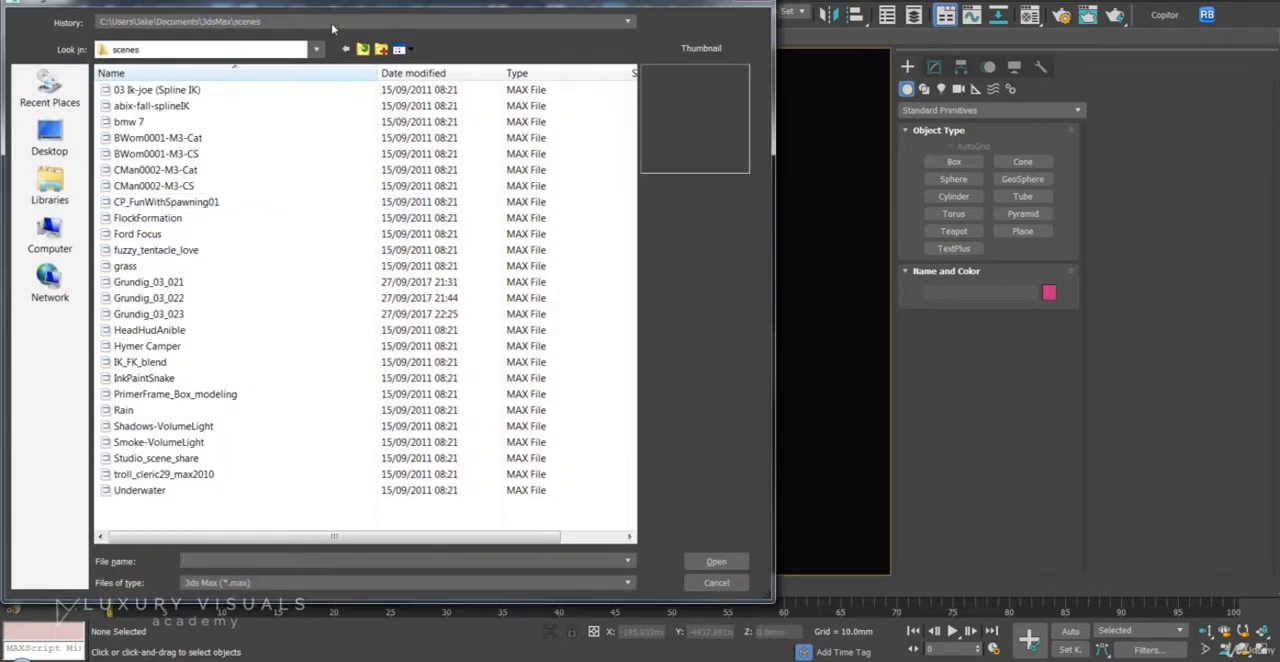
pyautogui.click(331, 23)
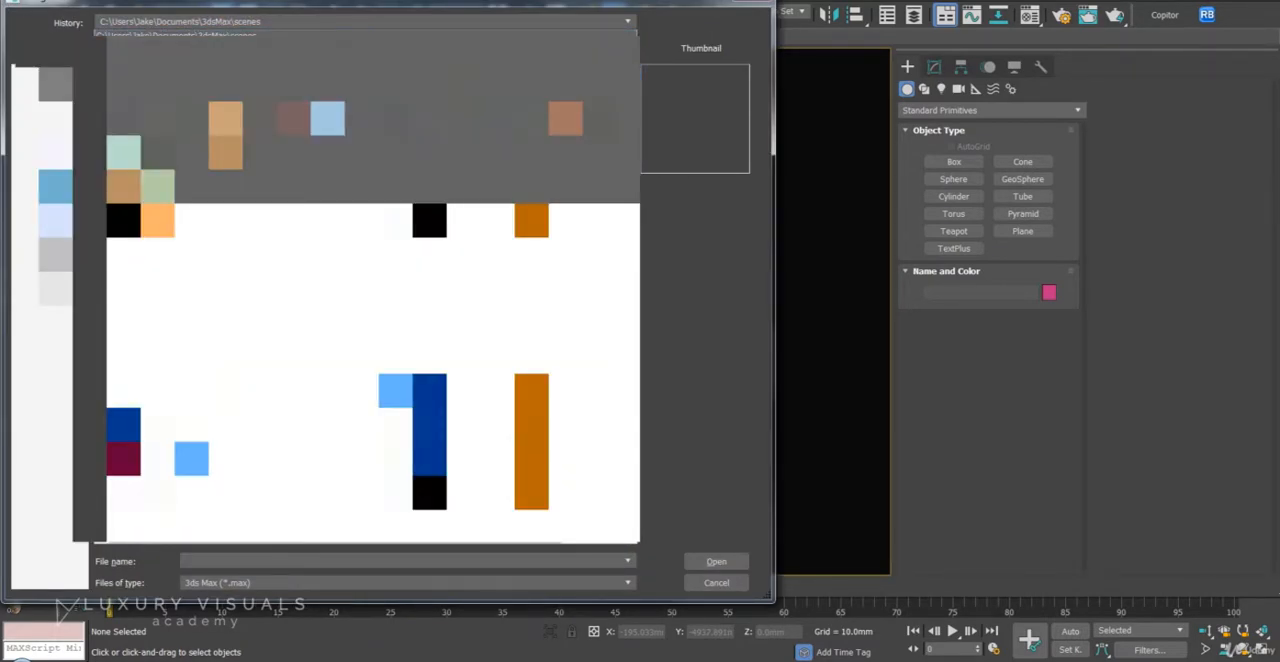
pyautogui.click(331, 88)
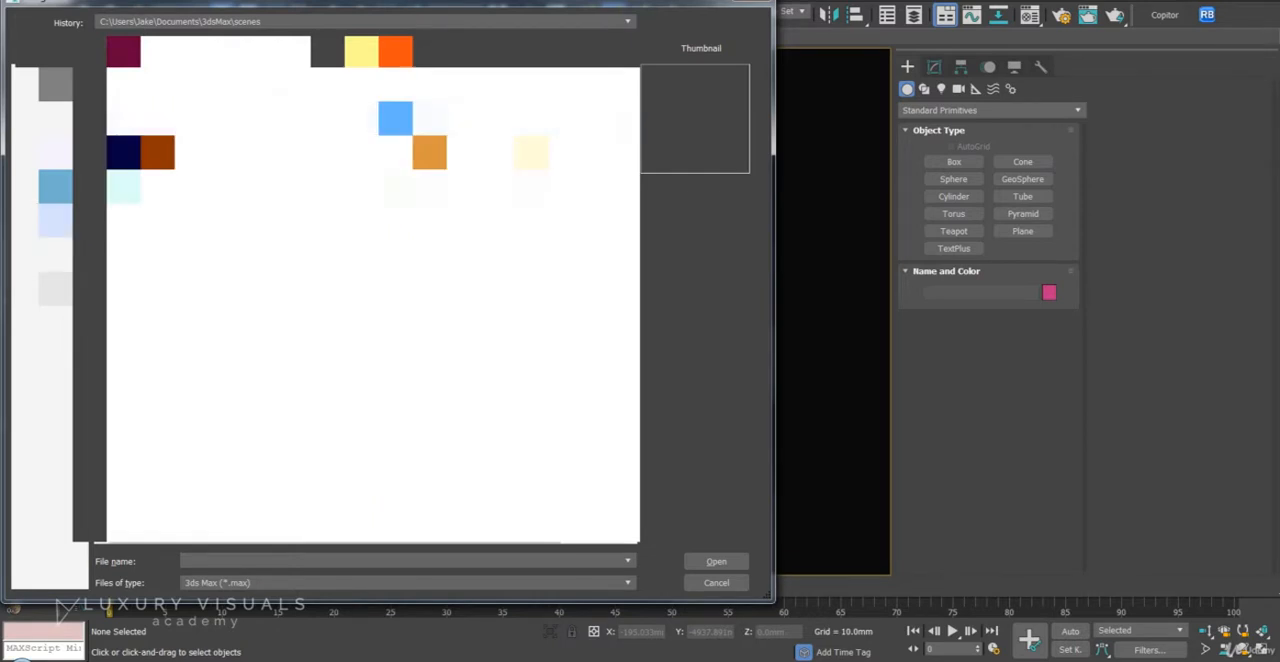
pyautogui.doubleClick(362, 118)
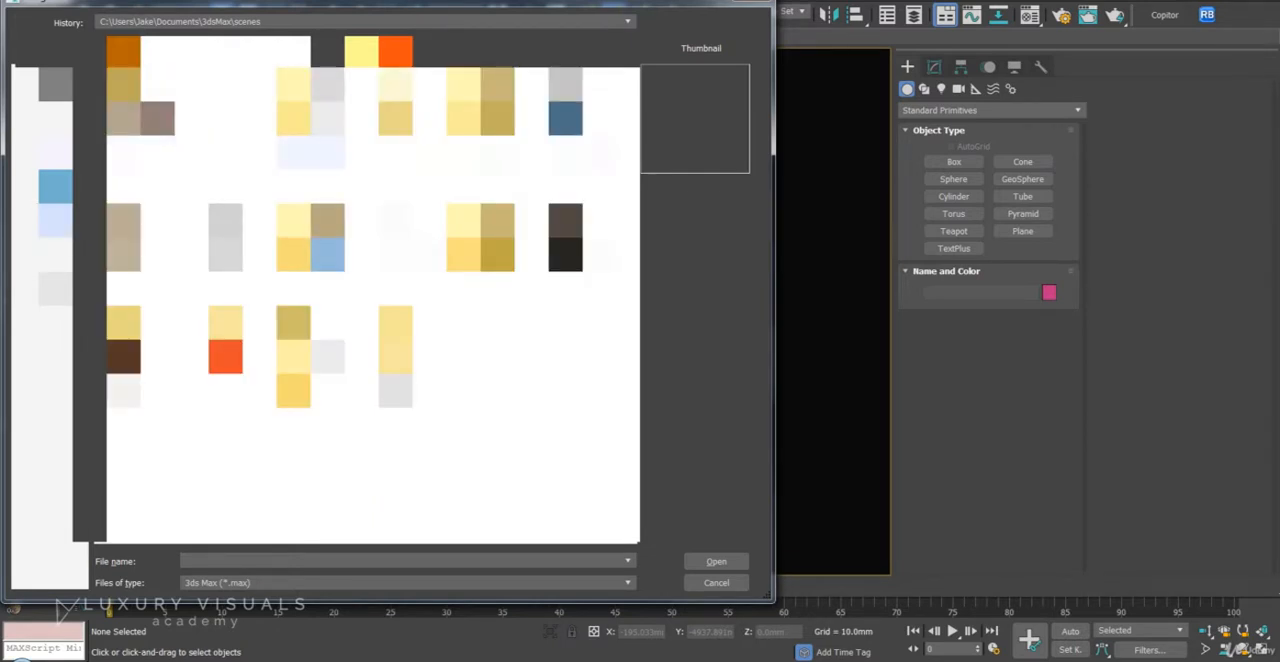
pyautogui.doubleClick(312, 118)
pyautogui.click(124, 155)
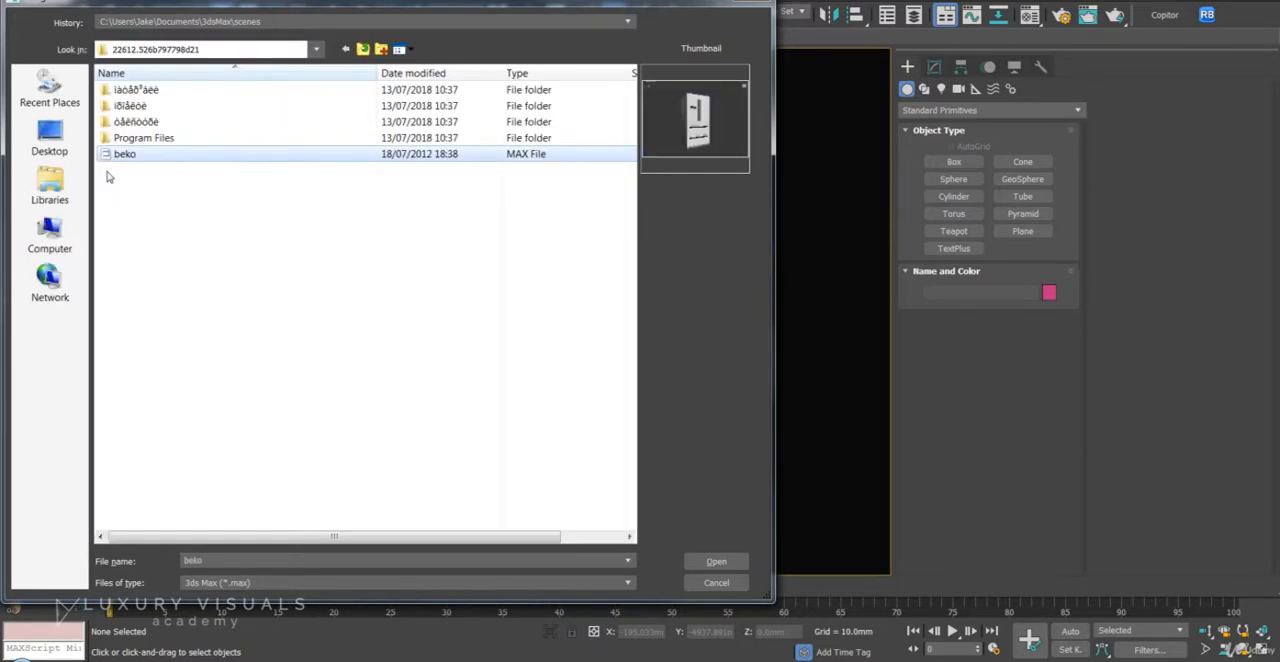
pyautogui.doubleClick(179, 155)
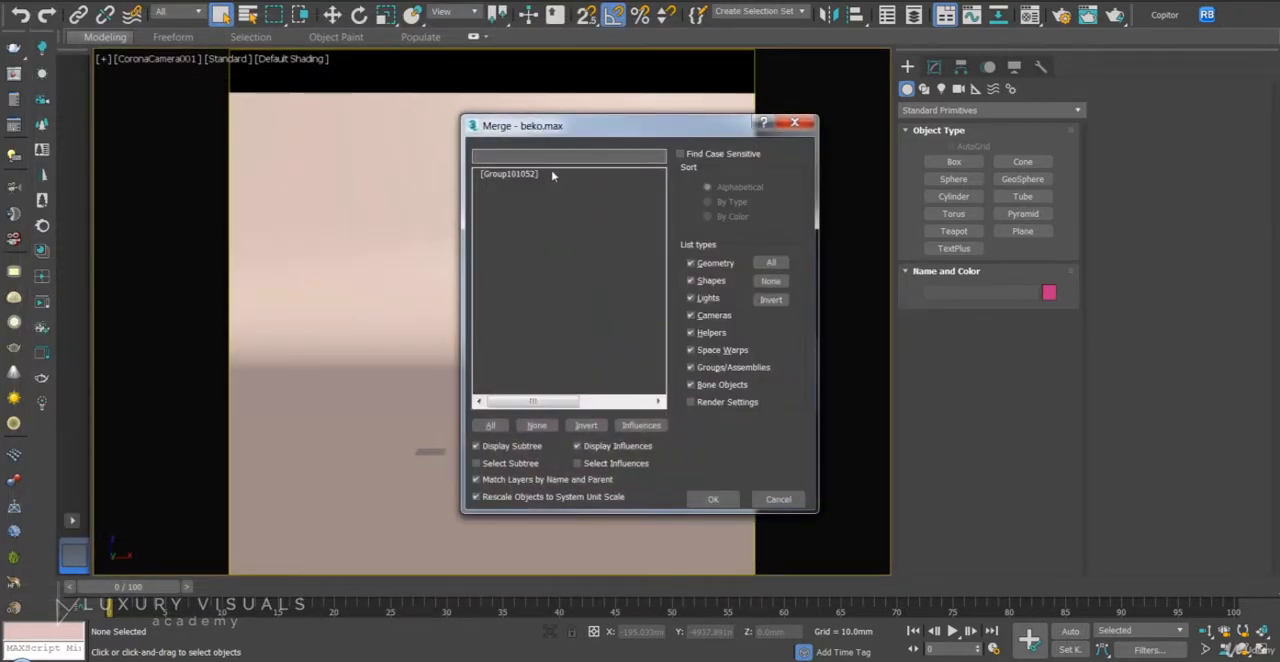
# - Merge Group101052 from beko.max into the scene and dismiss the obsolete-file notice
pyautogui.click(550, 175)
pyautogui.click(726, 501)
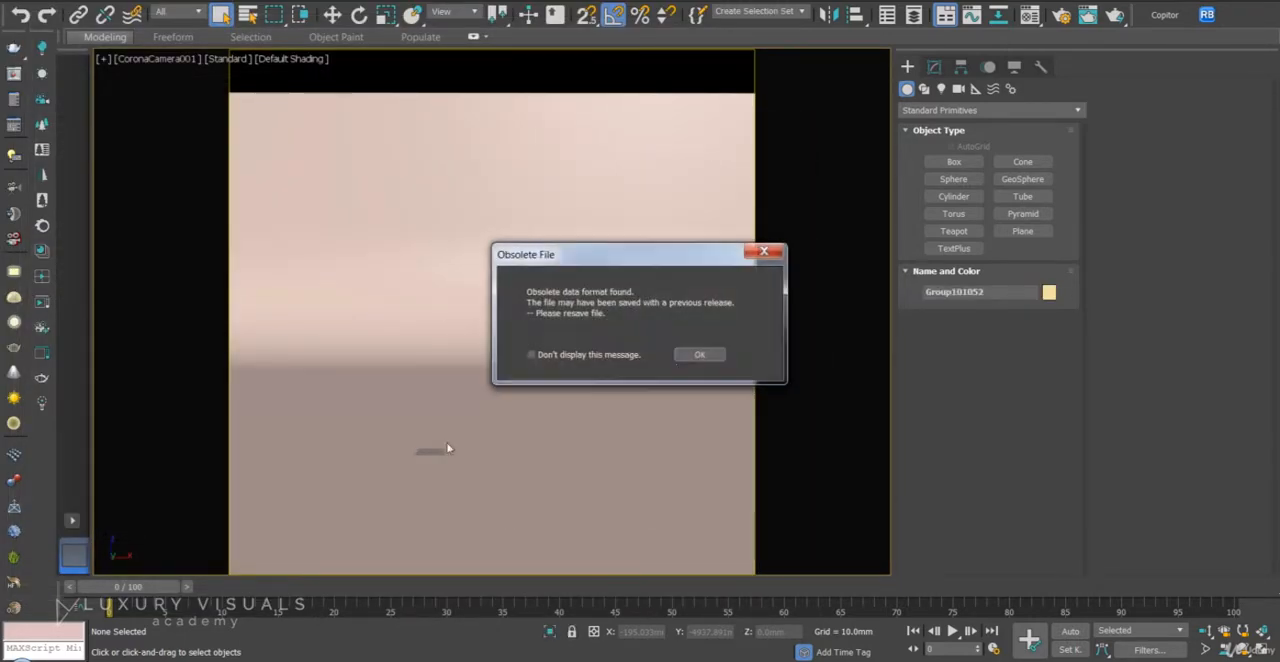
pyautogui.click(692, 358)
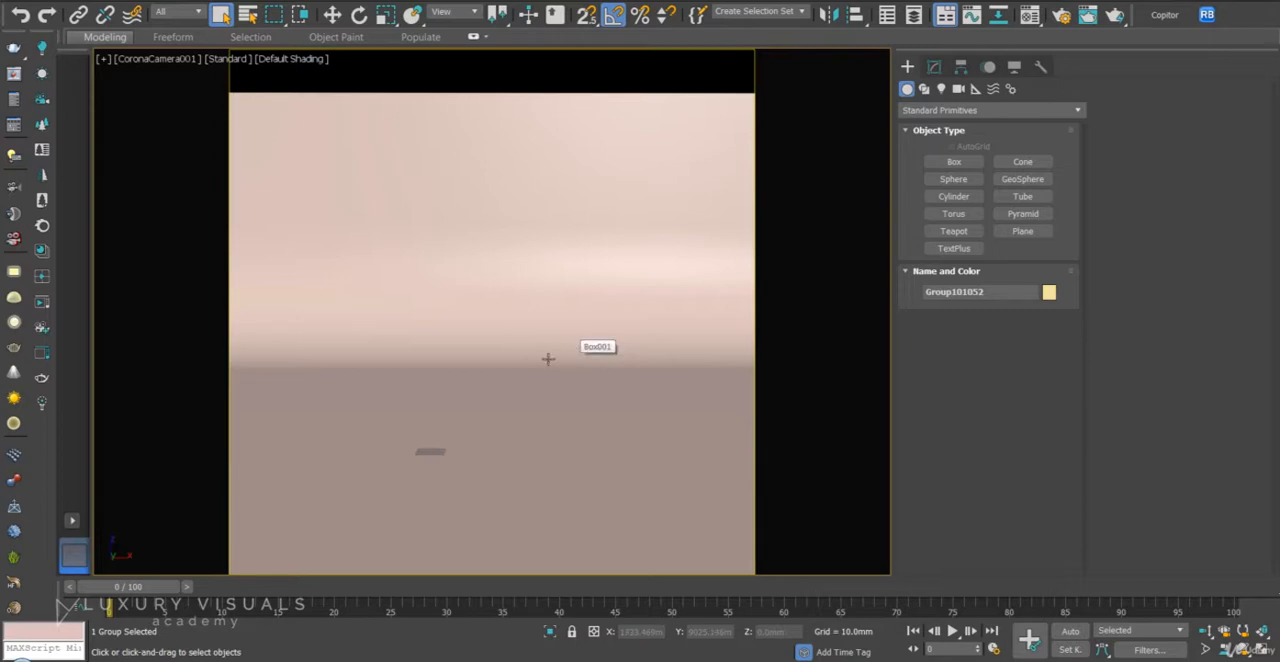
# - Move the merged fridge group to 0 mm in X and 0 mm in Y
pyautogui.rightClick(590, 300)
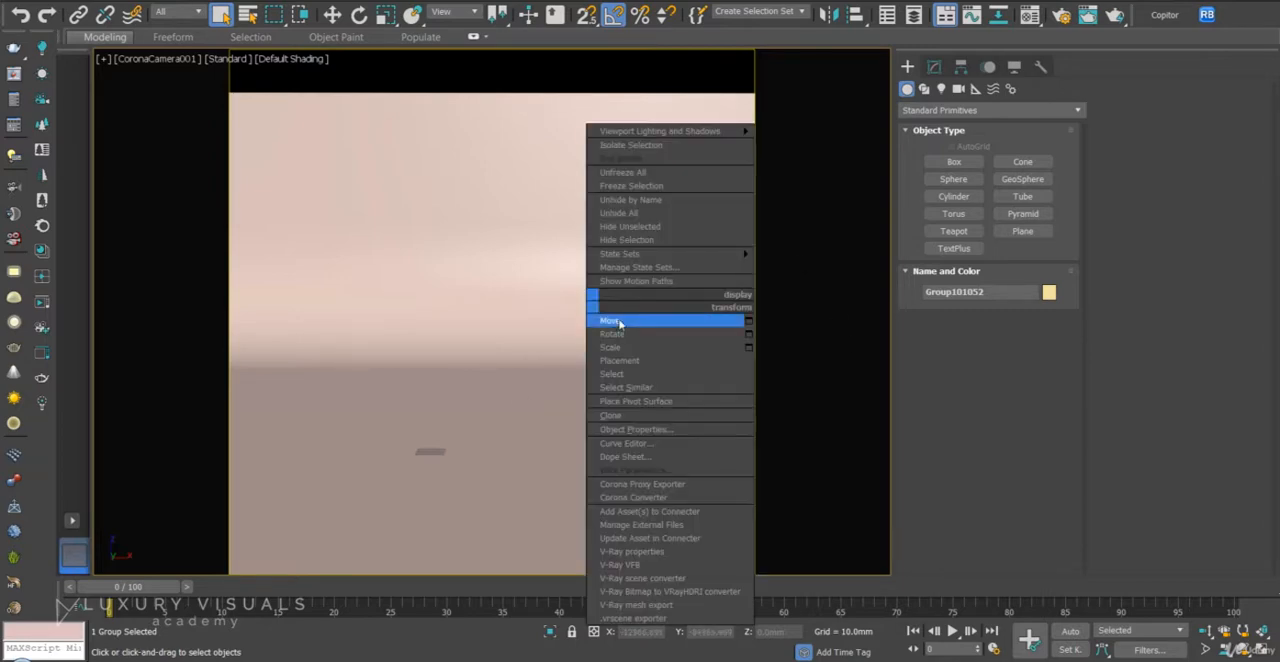
pyautogui.click(620, 322)
pyautogui.rightClick(670, 633)
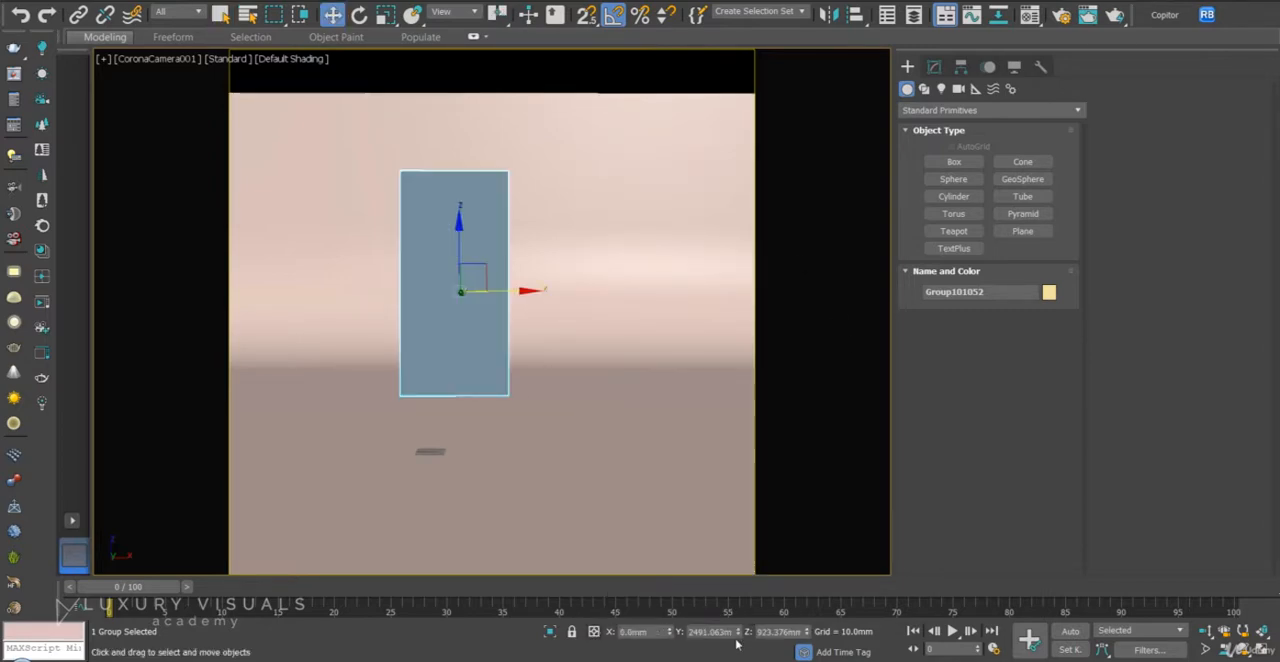
pyautogui.rightClick(739, 632)
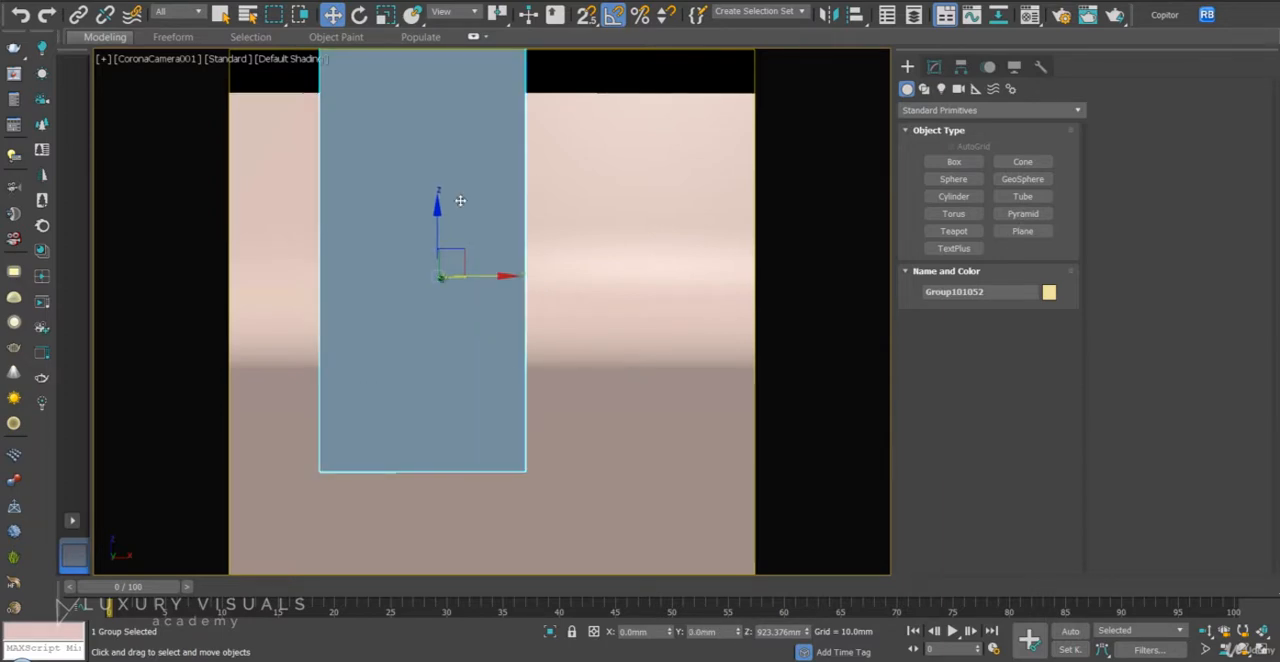
# - Rotate the fridge group 180 degrees about the Z axis so its doors face the camera
pyautogui.rightClick(576, 365)
pyautogui.click(590, 368)
pyautogui.moveTo(495, 275); pyautogui.dragTo(581, 283)
# - Reposition the fridge group on the floor along X and Y, bringing it to the middle of the camera view
pyautogui.rightClick(586, 281)
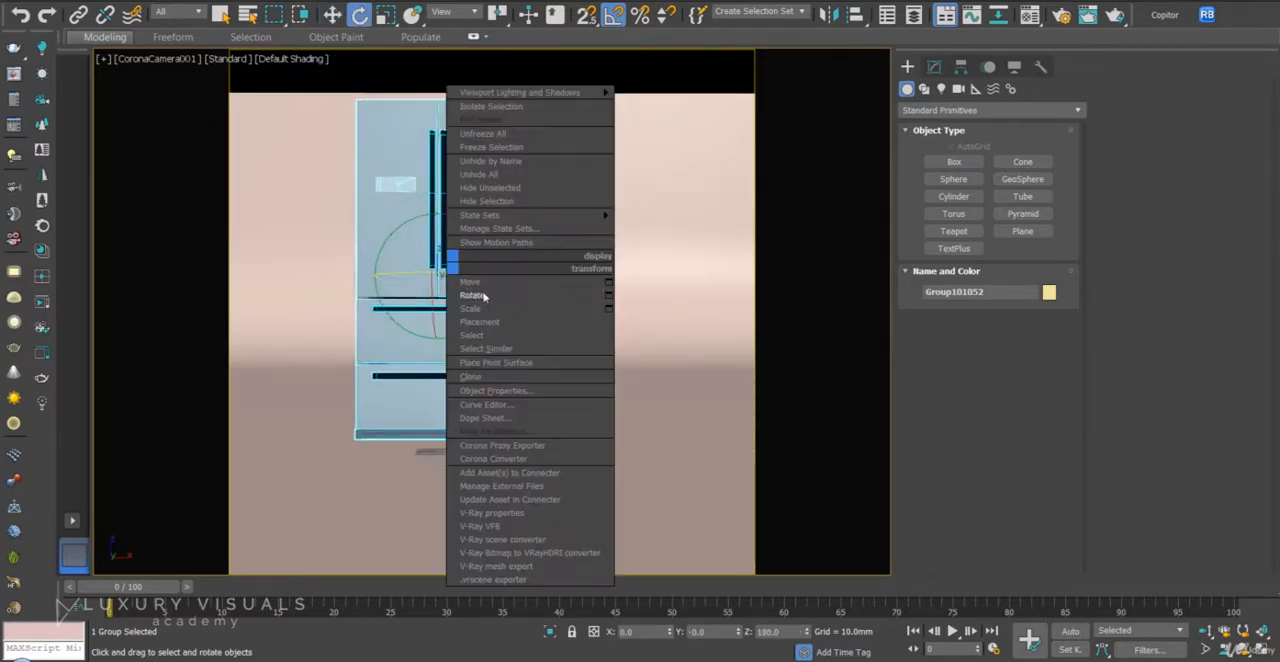
pyautogui.click(491, 285)
pyautogui.moveTo(410, 280); pyautogui.dragTo(456, 346, button='middle')
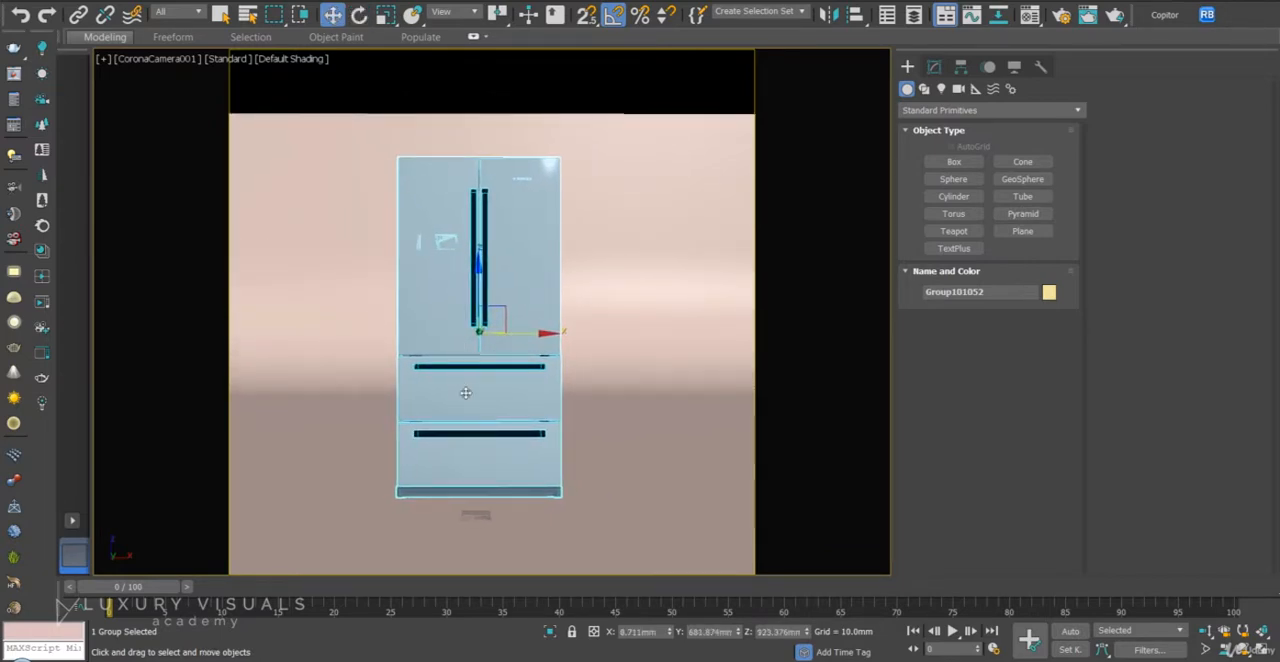
pyautogui.moveTo(738, 635); pyautogui.dragTo(734, 68)
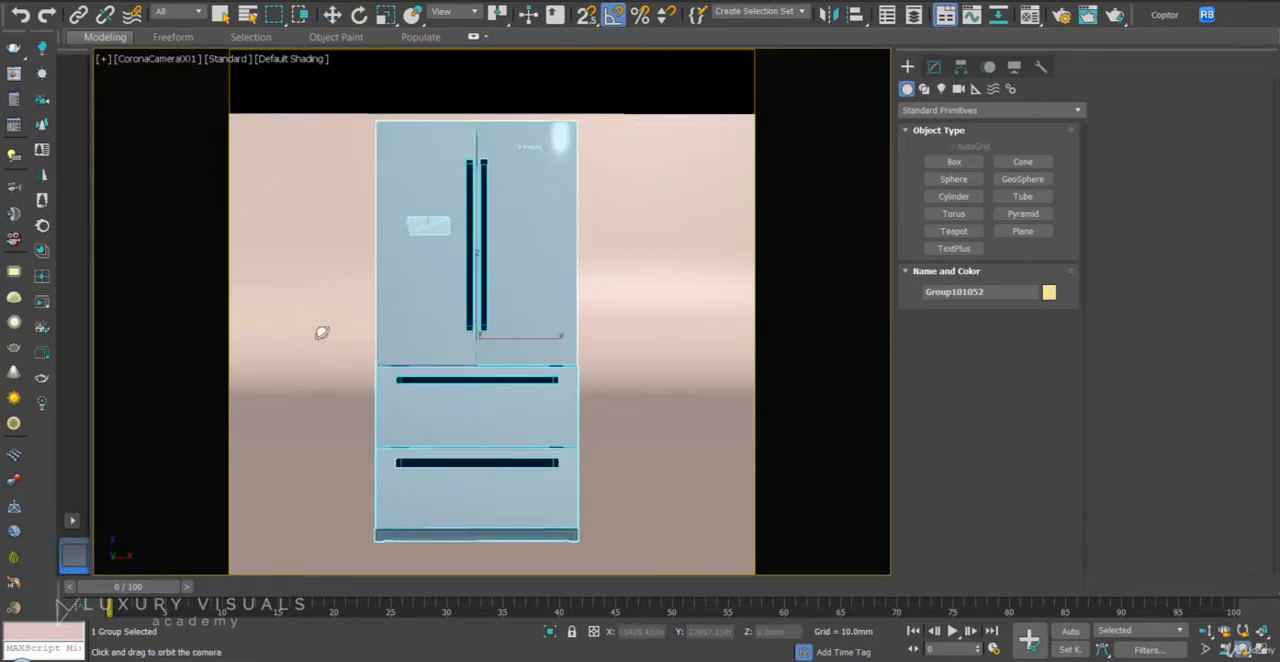
# - Orbit the Corona camera to a three-quarter view showing the fridge's front and one side
pyautogui.keyDown('alt'); pyautogui.moveTo(466, 351); pyautogui.dragTo(501, 351, button='middle'); pyautogui.keyUp('alt')
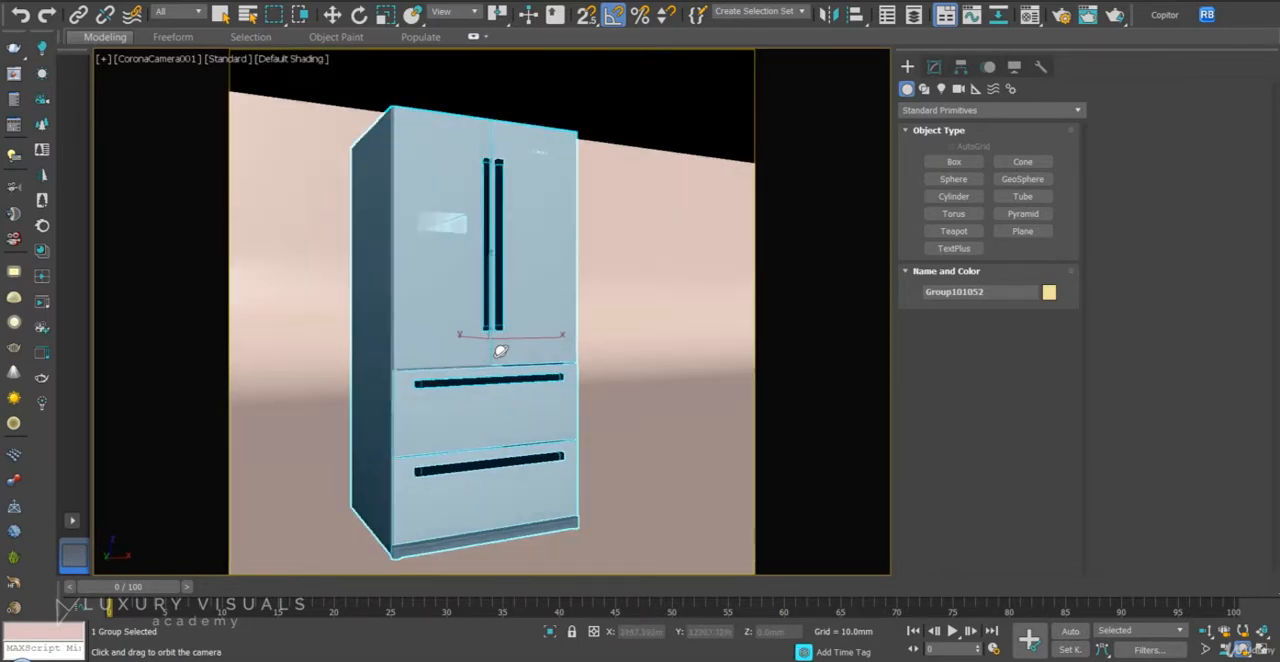
pyautogui.moveTo(631, 191); pyautogui.dragTo(683, 174)
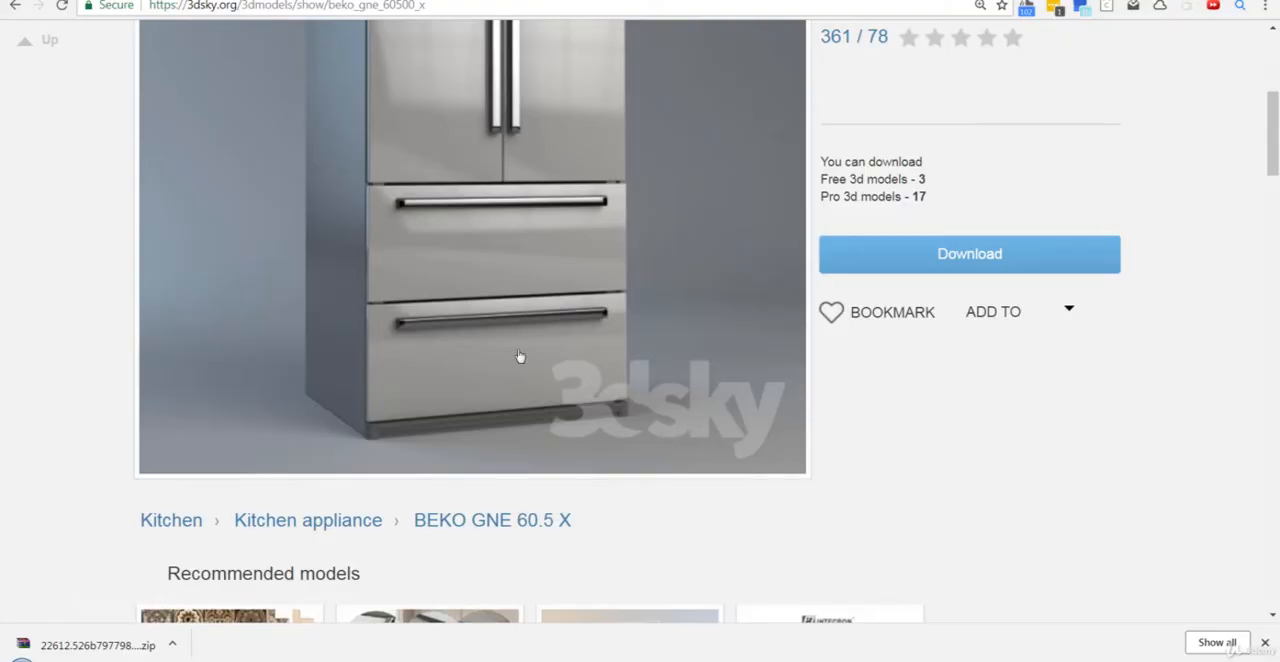
pyautogui.scroll(4, 1140, 277)
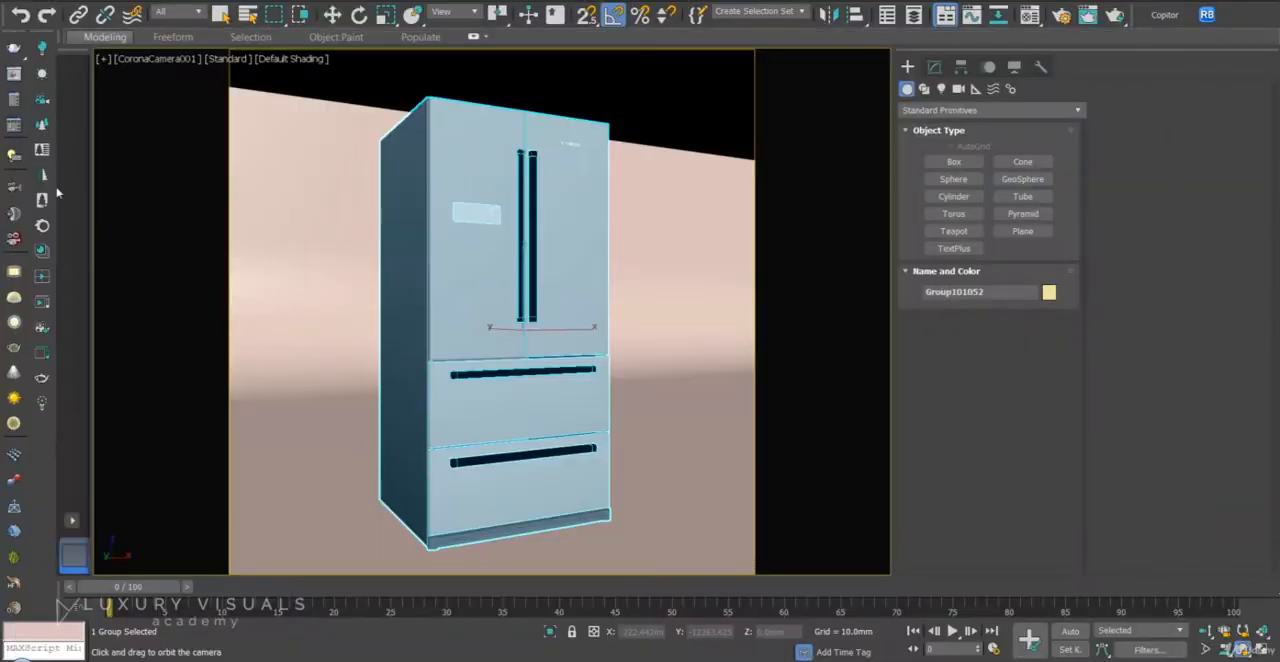
# - Convert all materials, maps and lights in the scene to Corona with the Corona Converter and close it
pyautogui.click(42, 225)
pyautogui.click(622, 436)
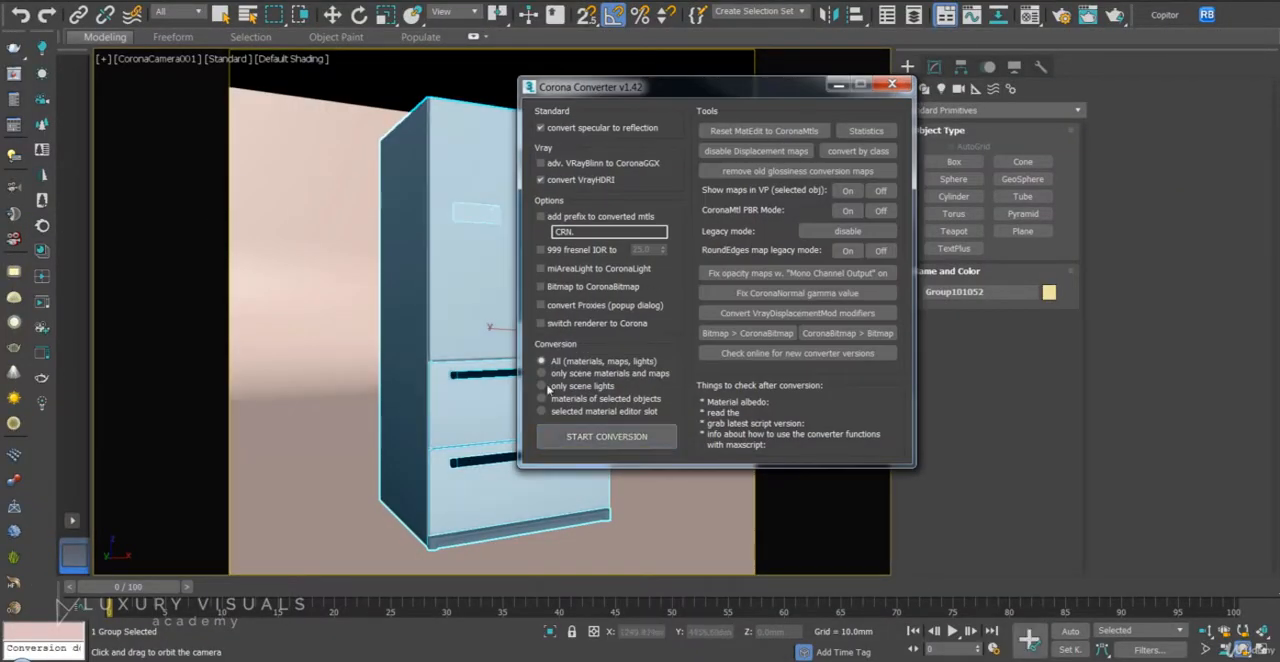
pyautogui.click(892, 84)
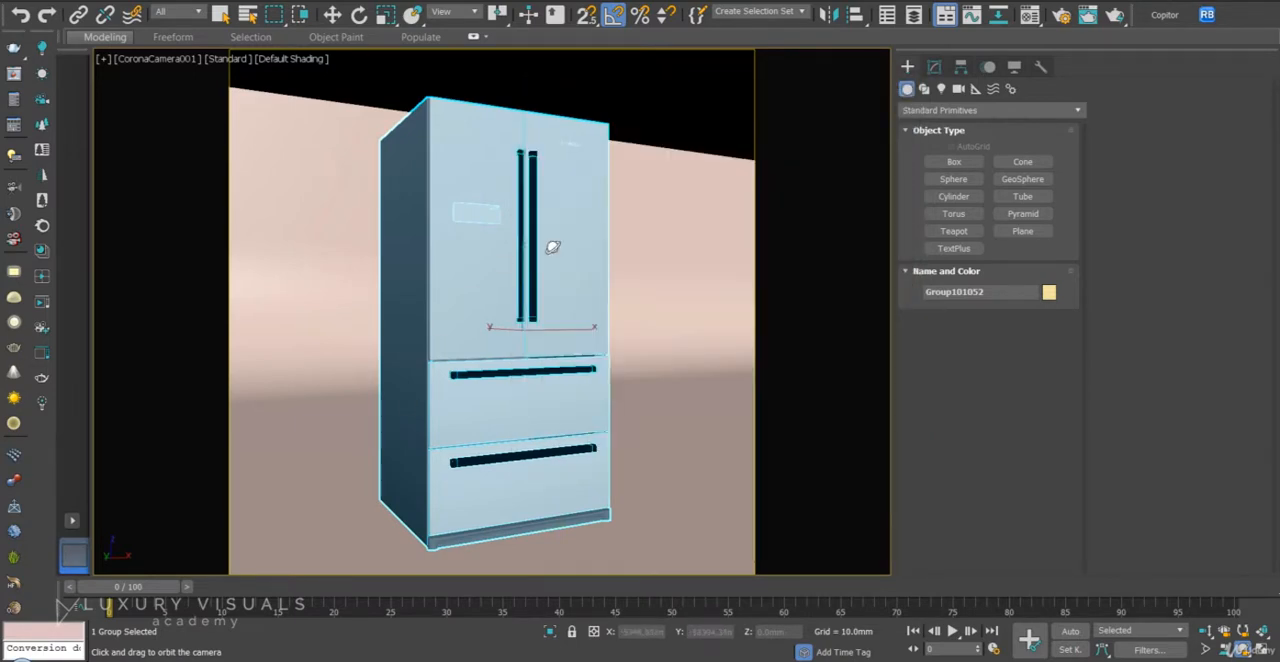
# - Start an interactive Corona render of the fridge and dismiss the missing-asset error window
pyautogui.click(45, 305)
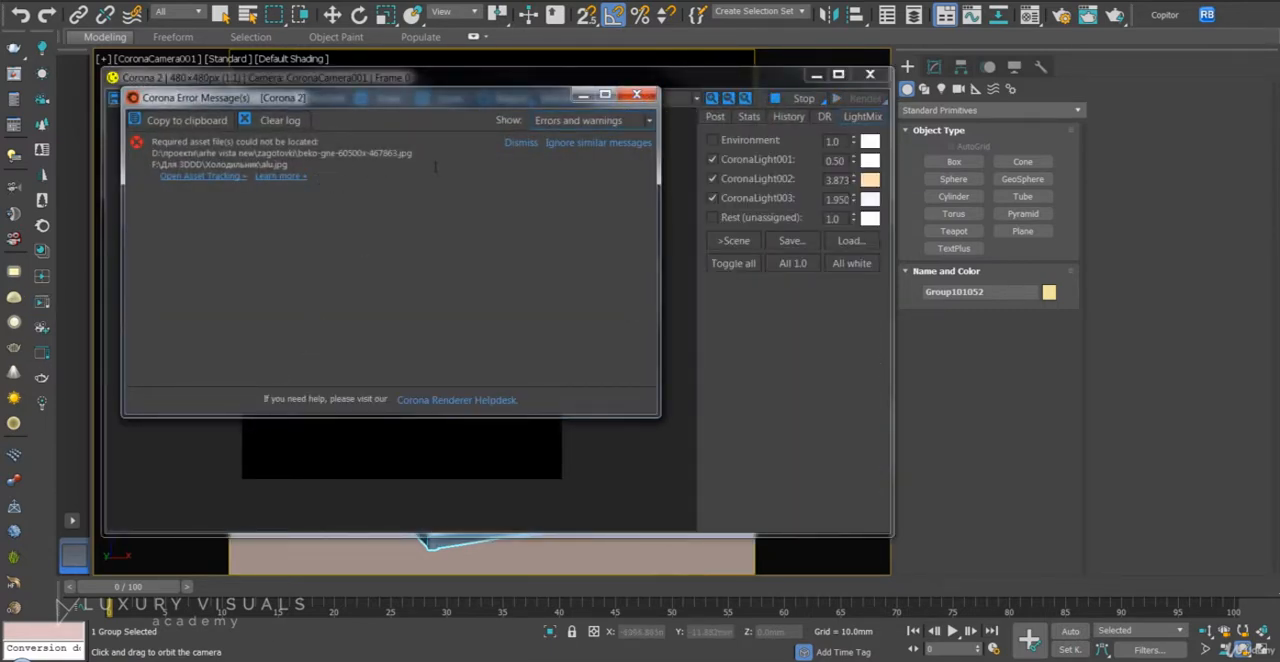
pyautogui.click(636, 94)
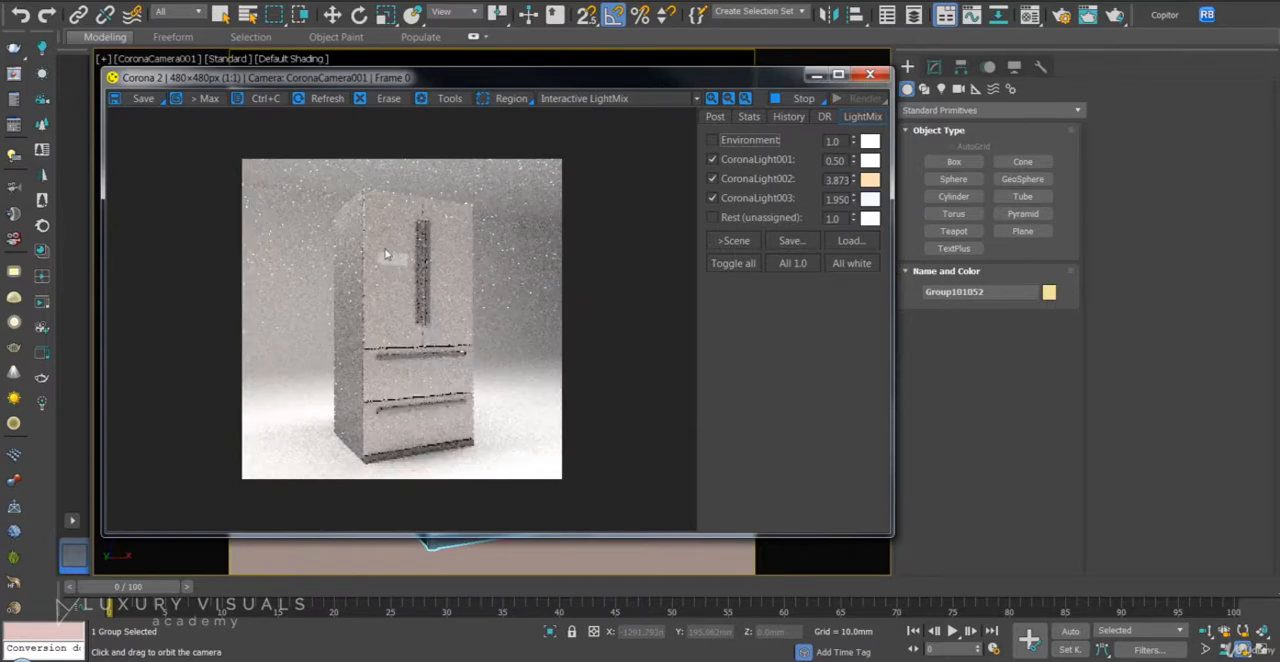
pyautogui.moveTo(636, 77); pyautogui.dragTo(644, 66)
# - Relink the scene's missing bitmaps with Relink Bitmaps, searching D:\Downloads including its subfolders
pyautogui.click(1207, 15)
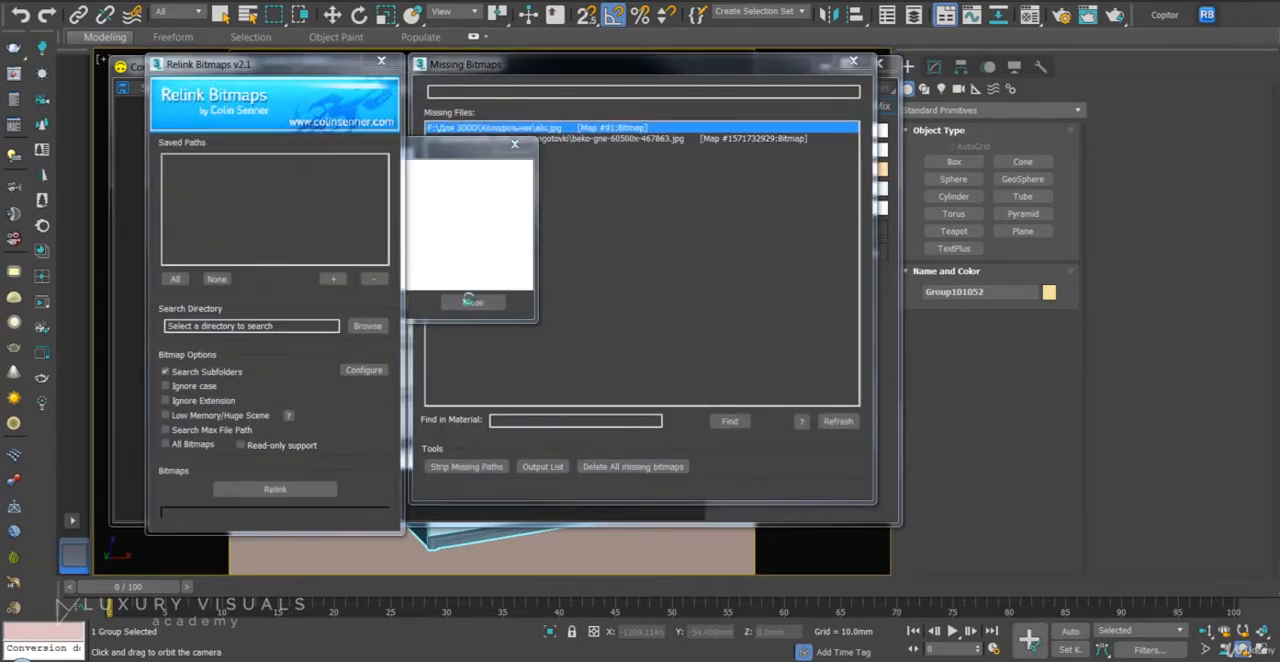
pyautogui.click(466, 302)
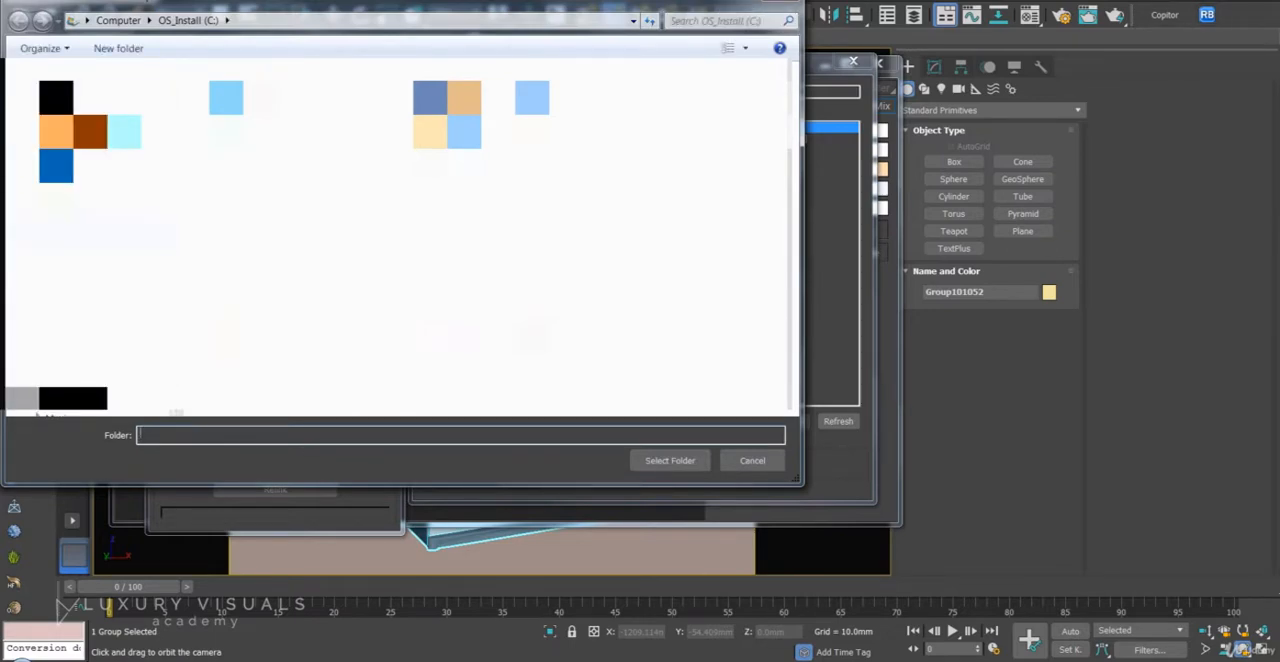
pyautogui.click(640, 456)
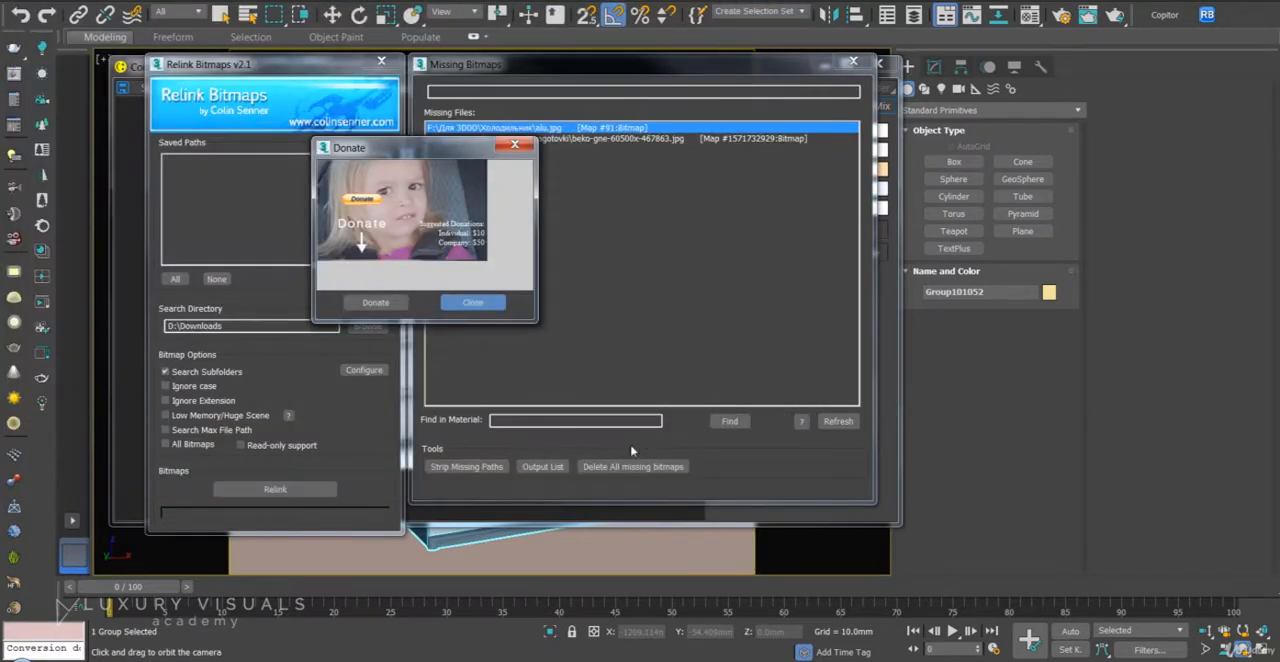
pyautogui.click(470, 302)
pyautogui.click(275, 489)
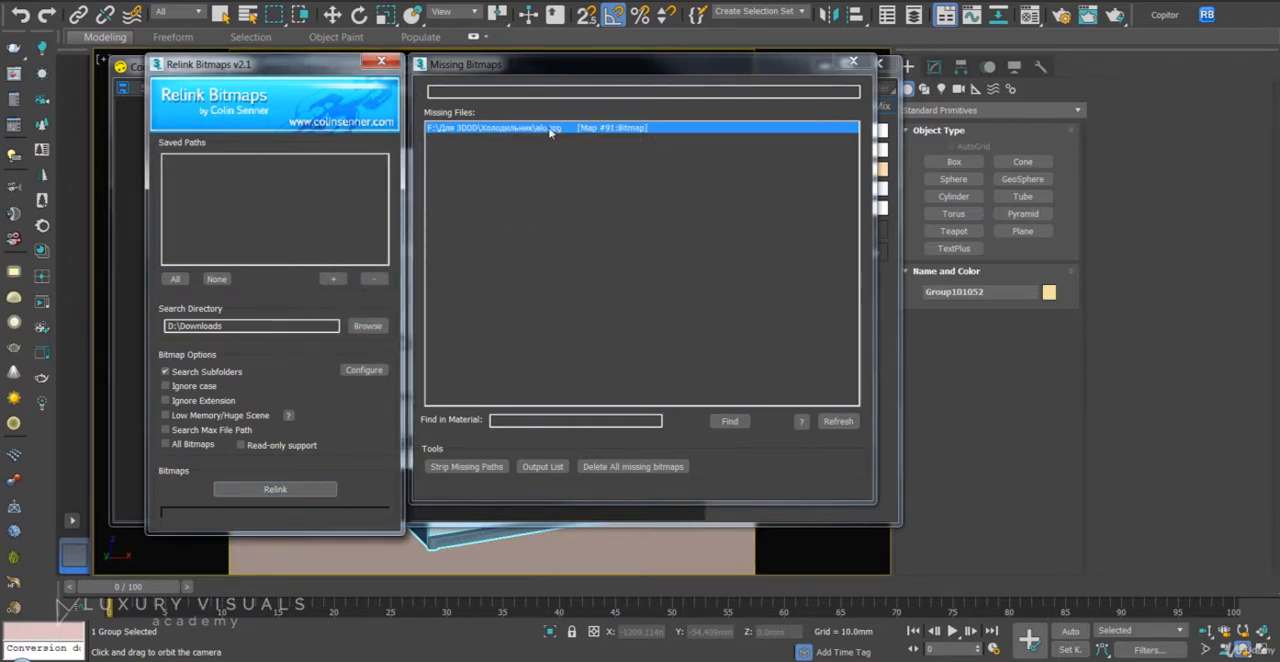
# - Permanently delete all remaining missing bitmaps, then close Relink Bitmaps and the interactive render
pyautogui.click(630, 466)
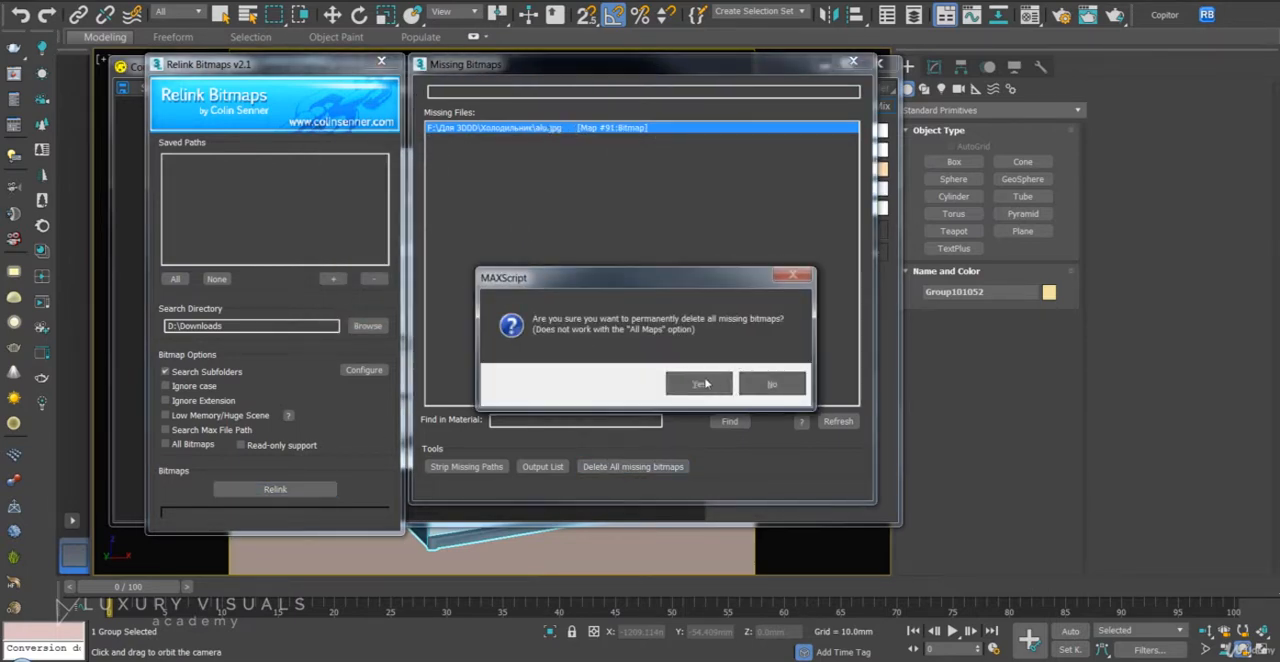
pyautogui.press('Return')
pyautogui.click(381, 61)
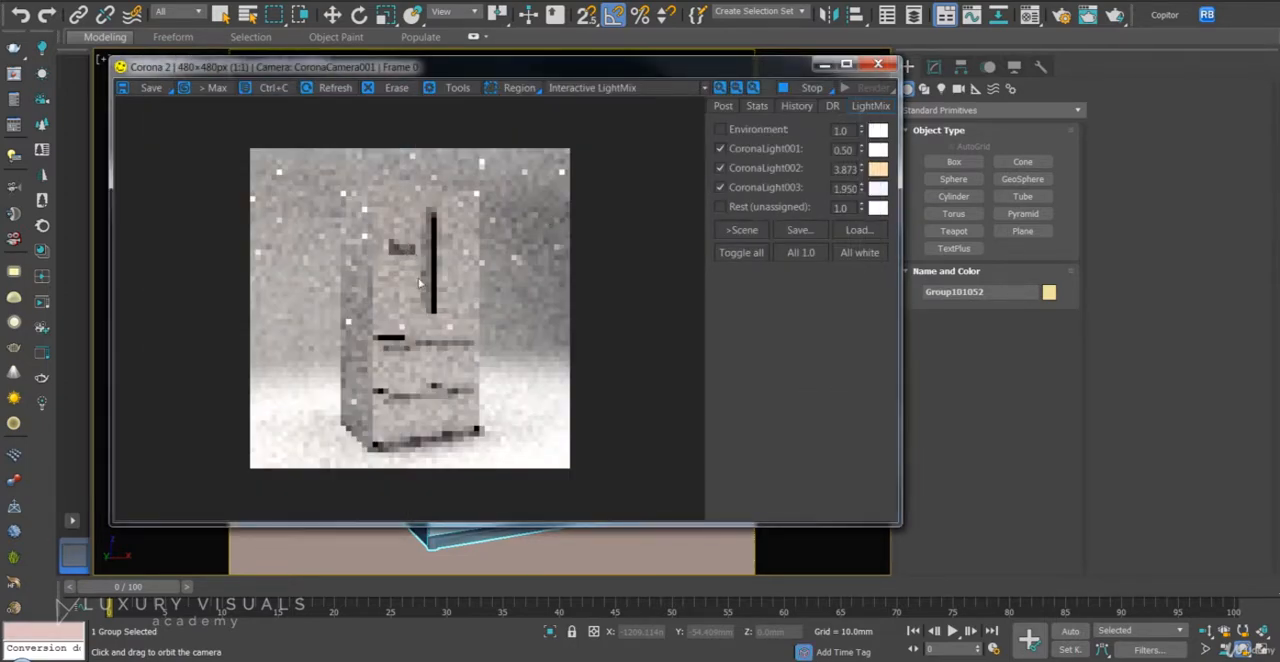
pyautogui.press('Escape')
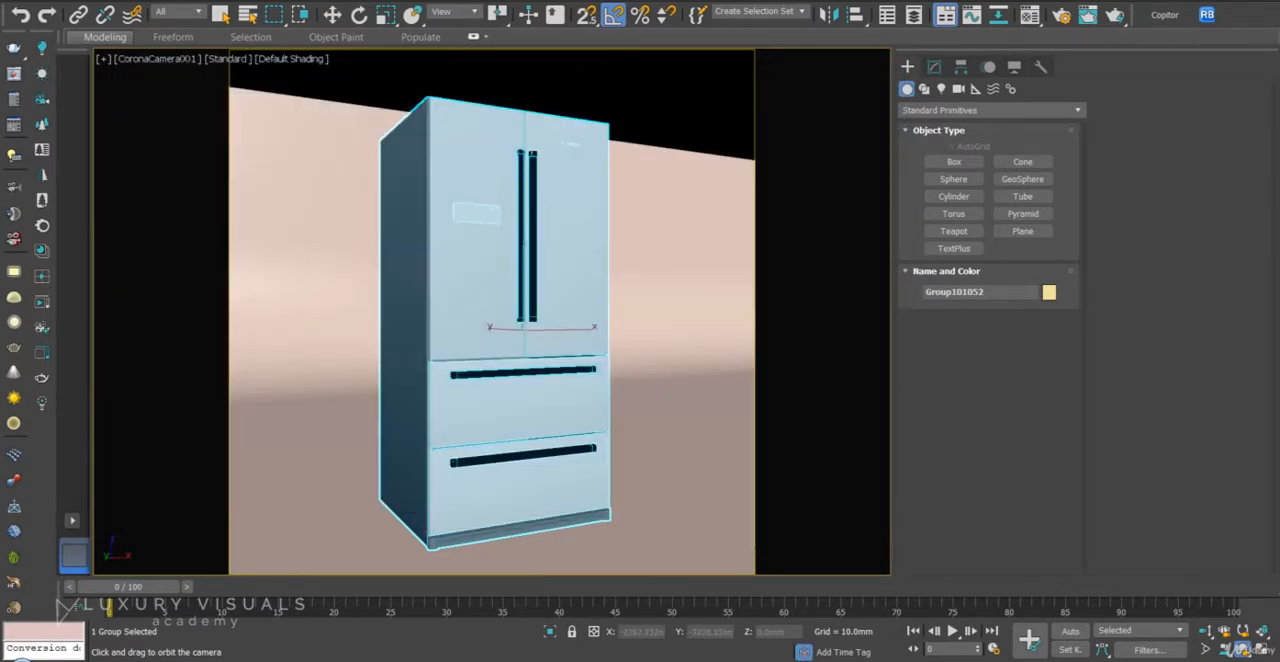
# - Open the fridge group and select its upper-left door panel for moving
pyautogui.click(120, 1)
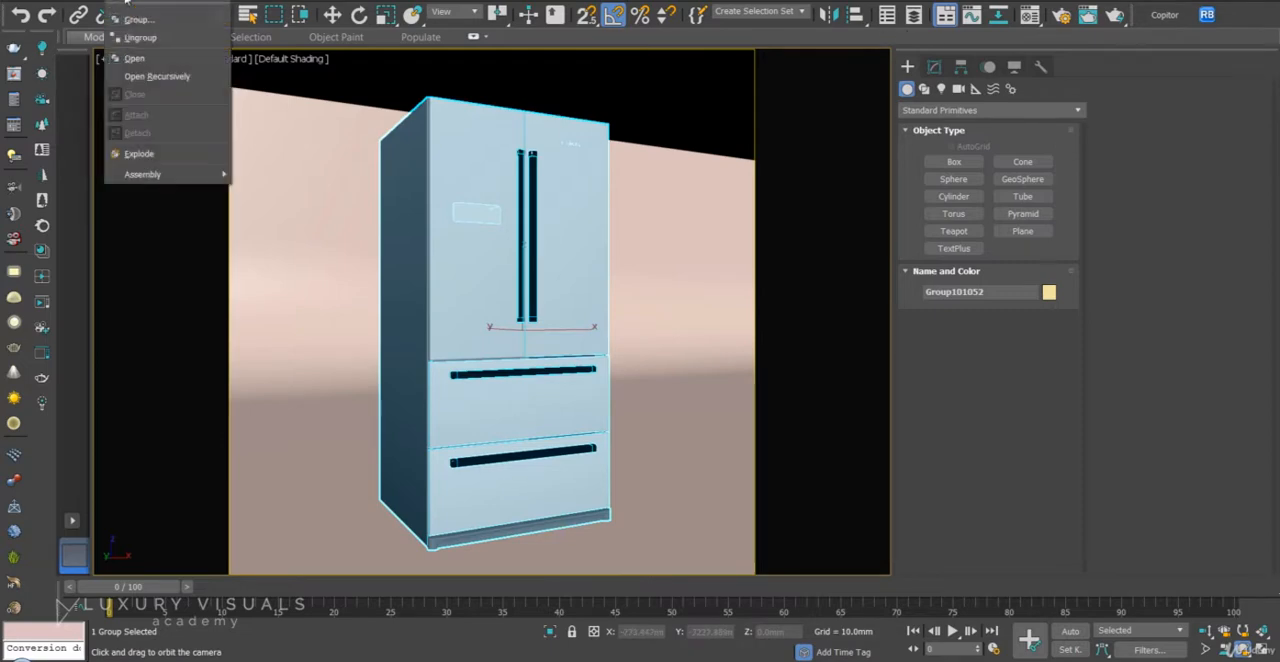
pyautogui.click(150, 54)
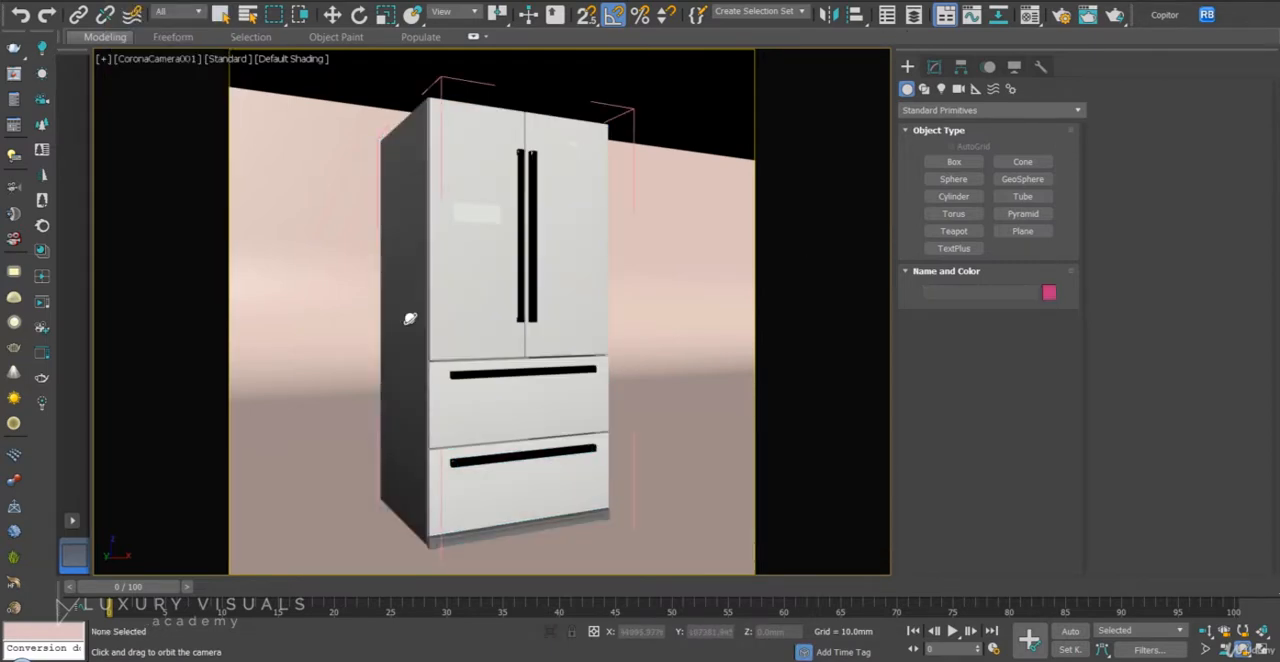
pyautogui.press('w')
pyautogui.click(463, 297)
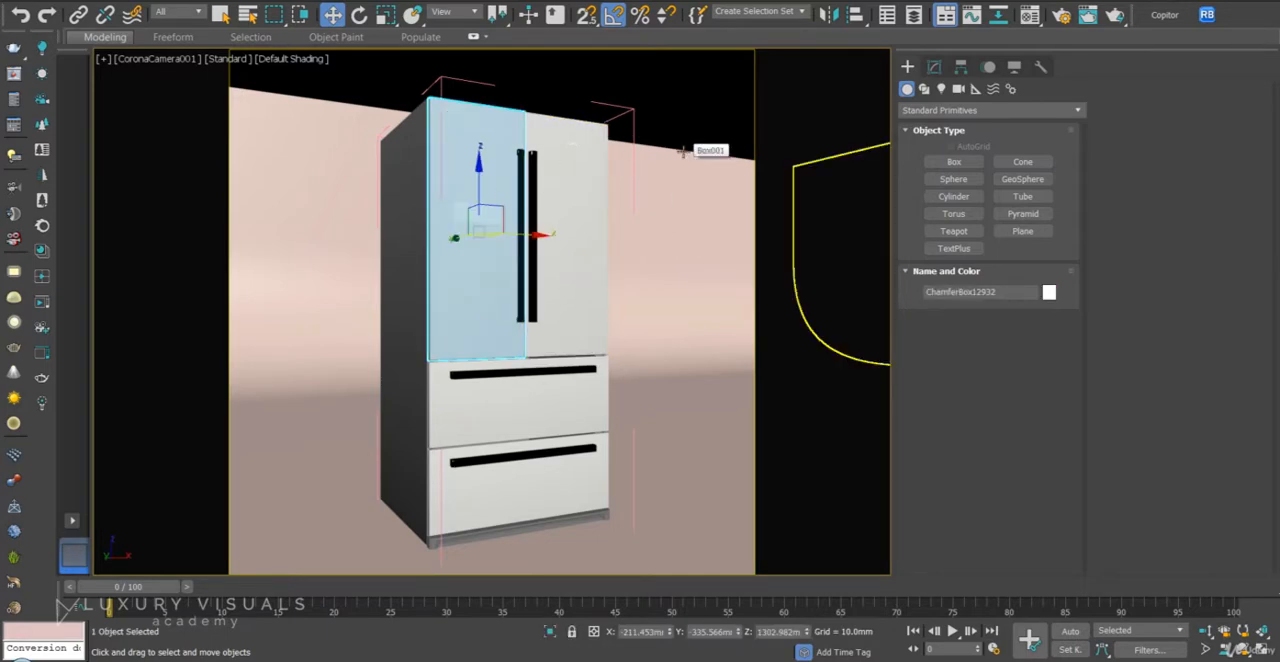
# - Pick the door's material into a Material Editor slot and select all objects that use this material
pyautogui.press('m')
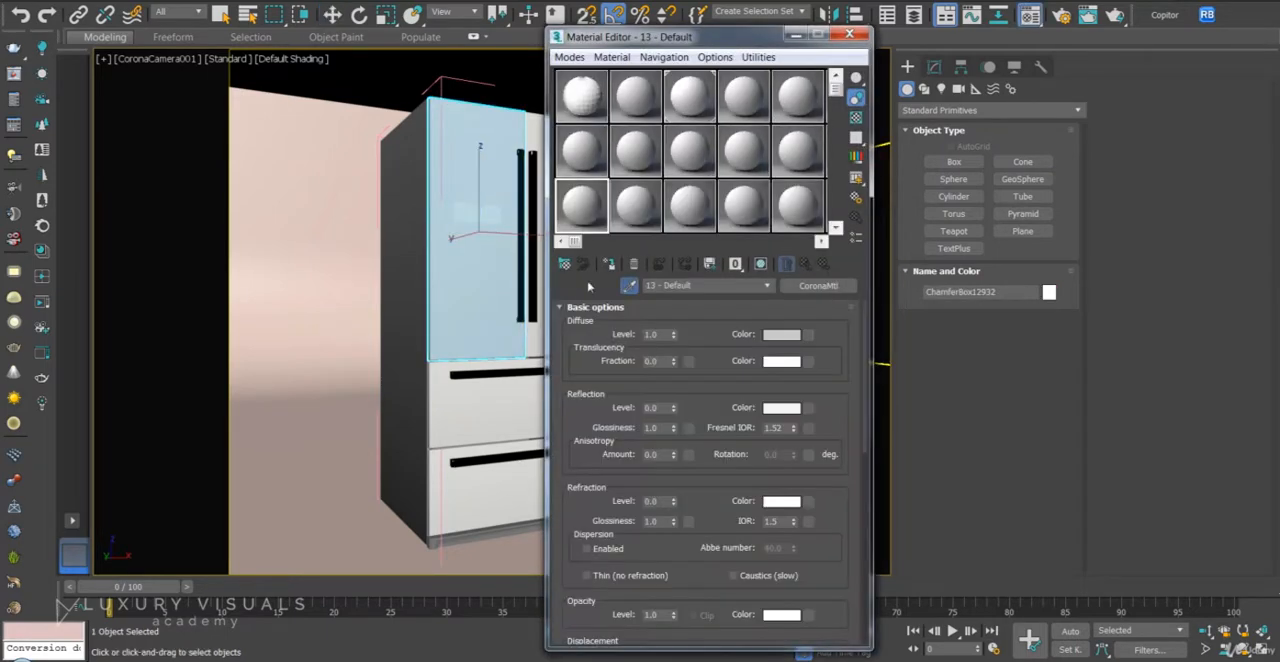
pyautogui.click(629, 285)
pyautogui.click(497, 277)
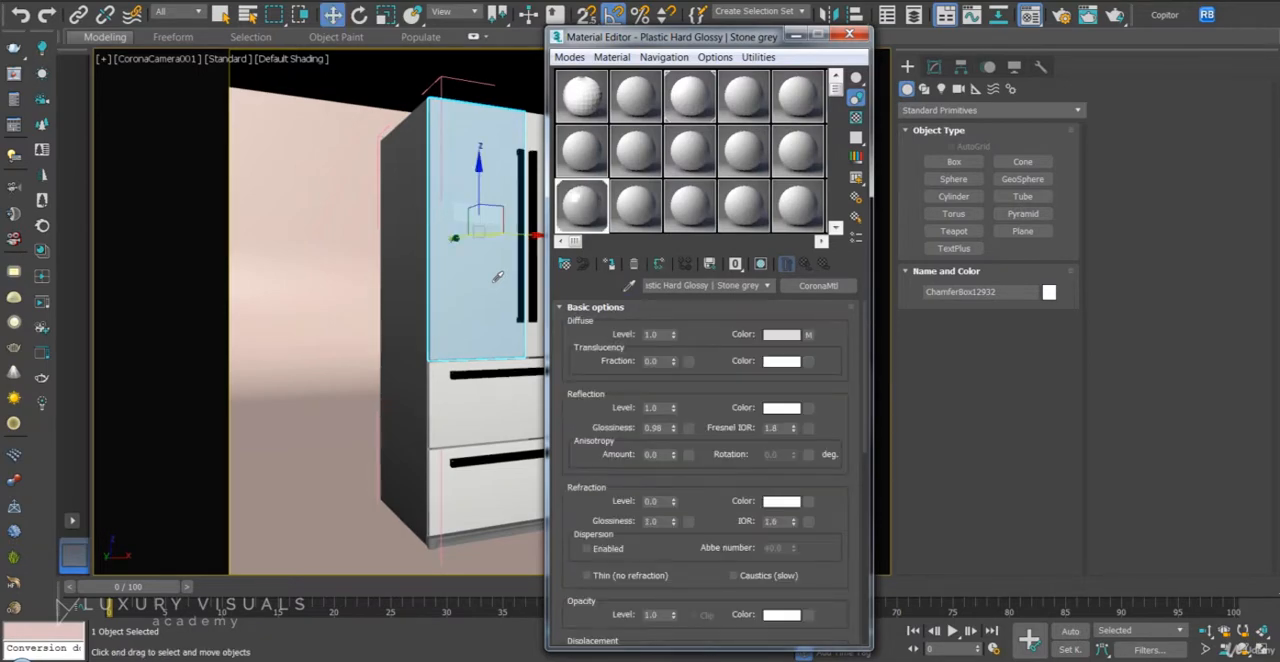
pyautogui.click(856, 218)
pyautogui.click(283, 468)
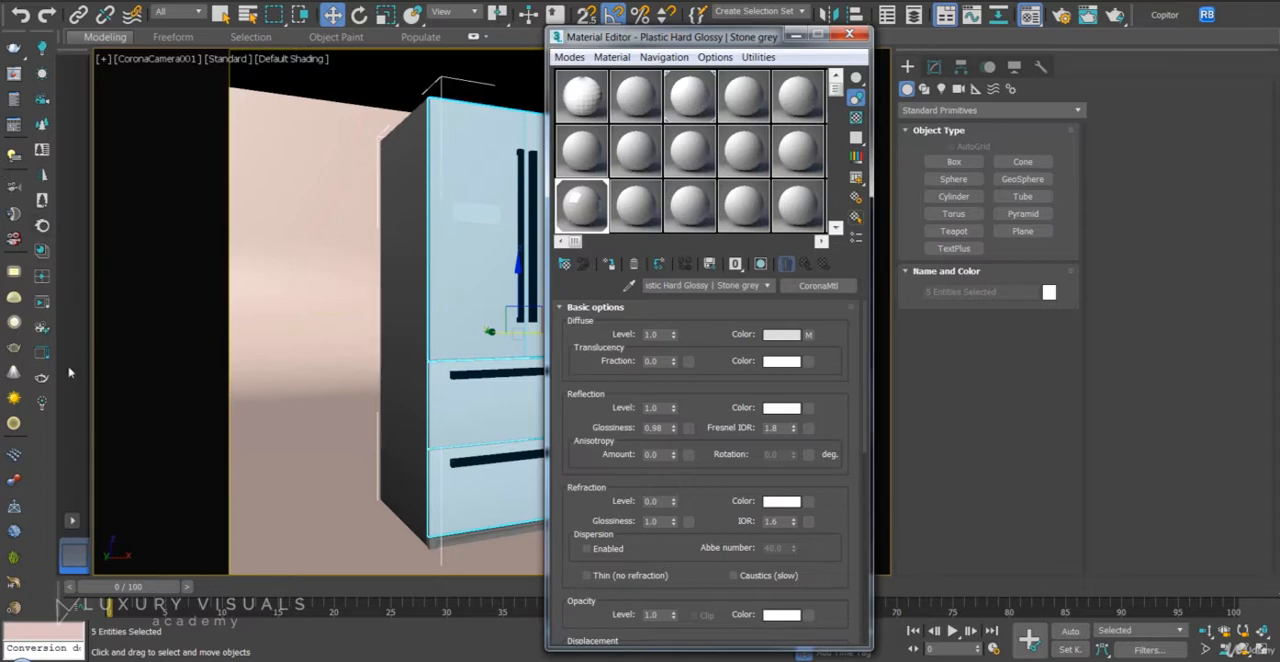
# - Load Aluminium Brushed Distorted from the Corona library's Metals into an unused material slot and assign it to the selected fridge fronts
pyautogui.click(45, 251)
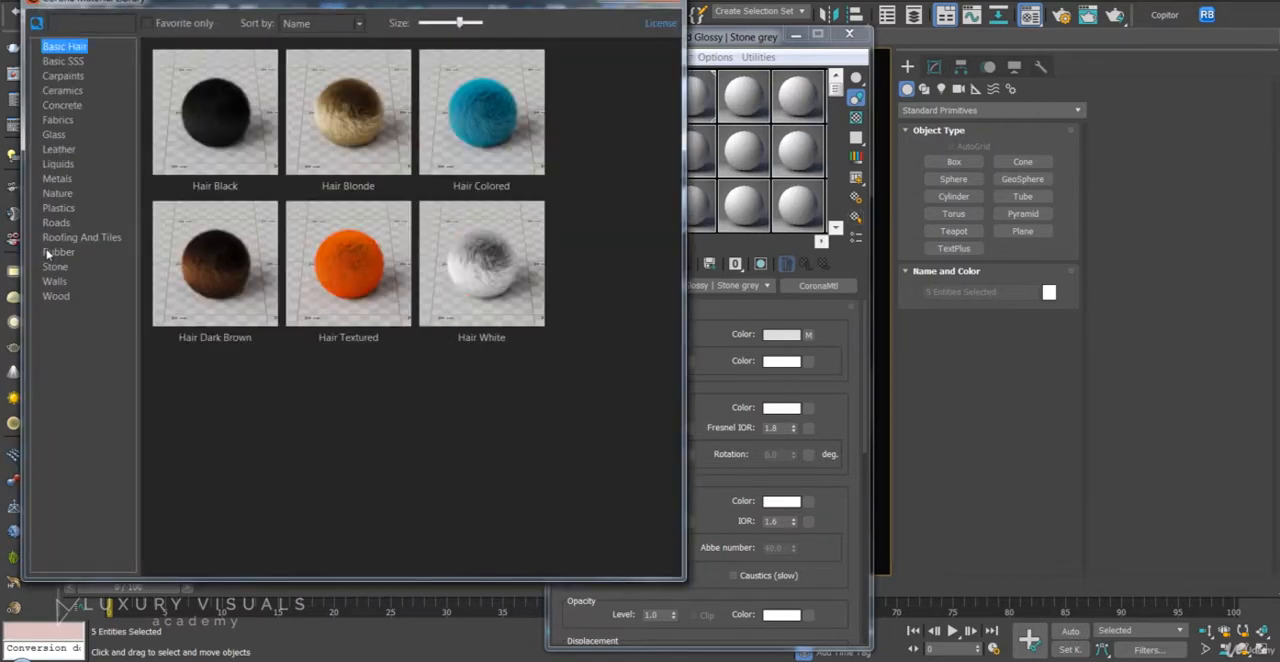
pyautogui.click(58, 178)
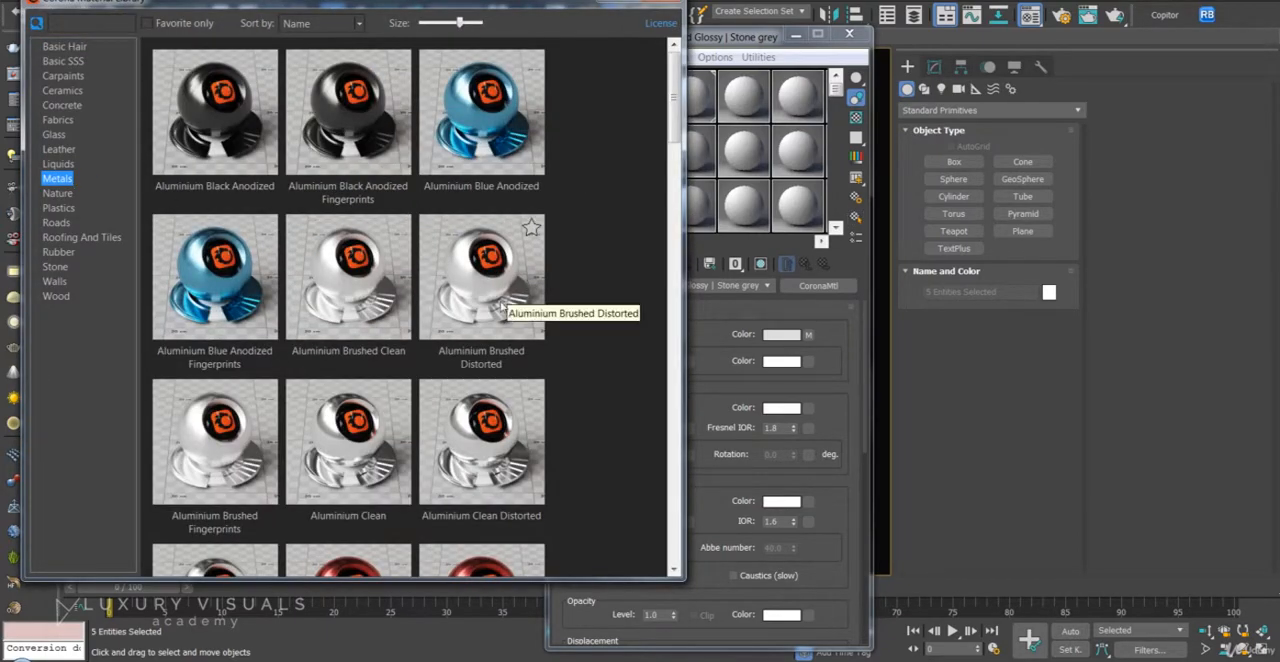
pyautogui.click(788, 212)
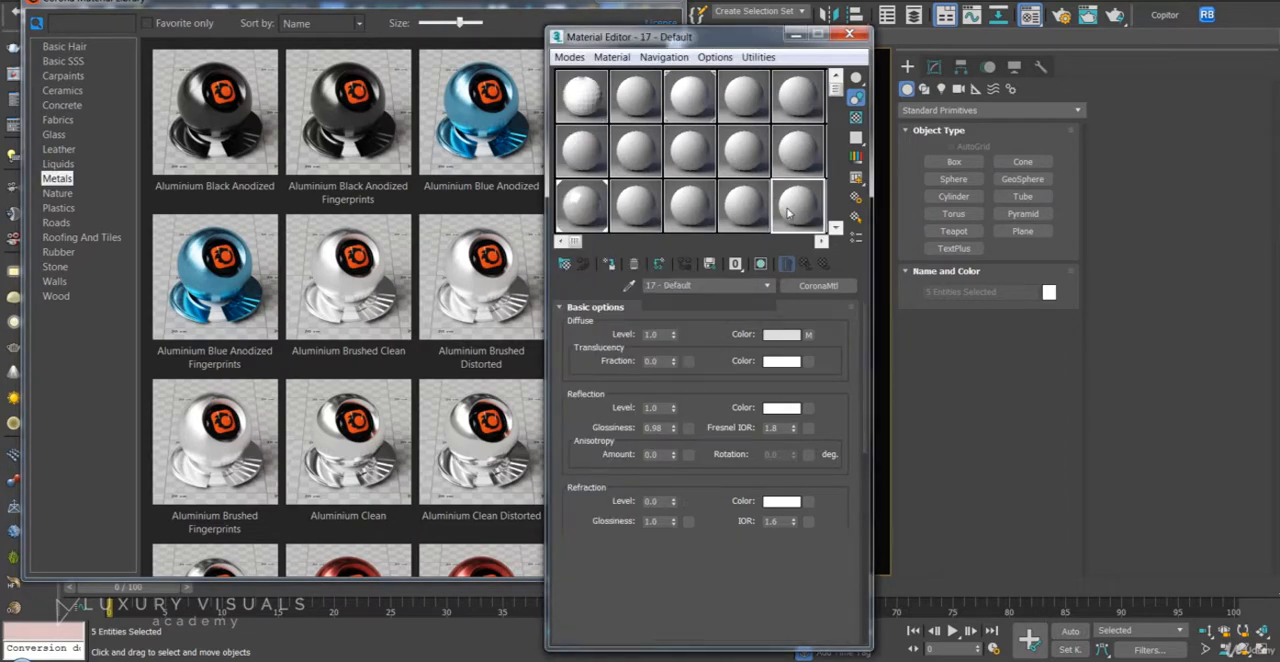
pyautogui.click(666, 2)
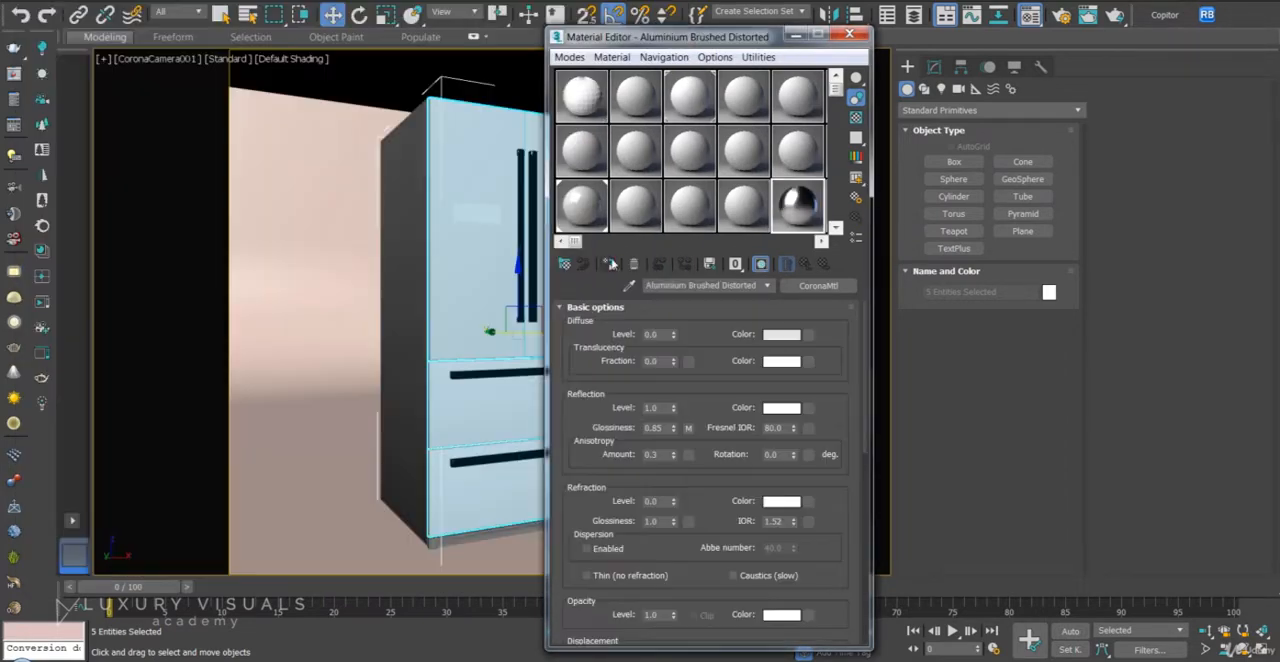
pyautogui.click(610, 265)
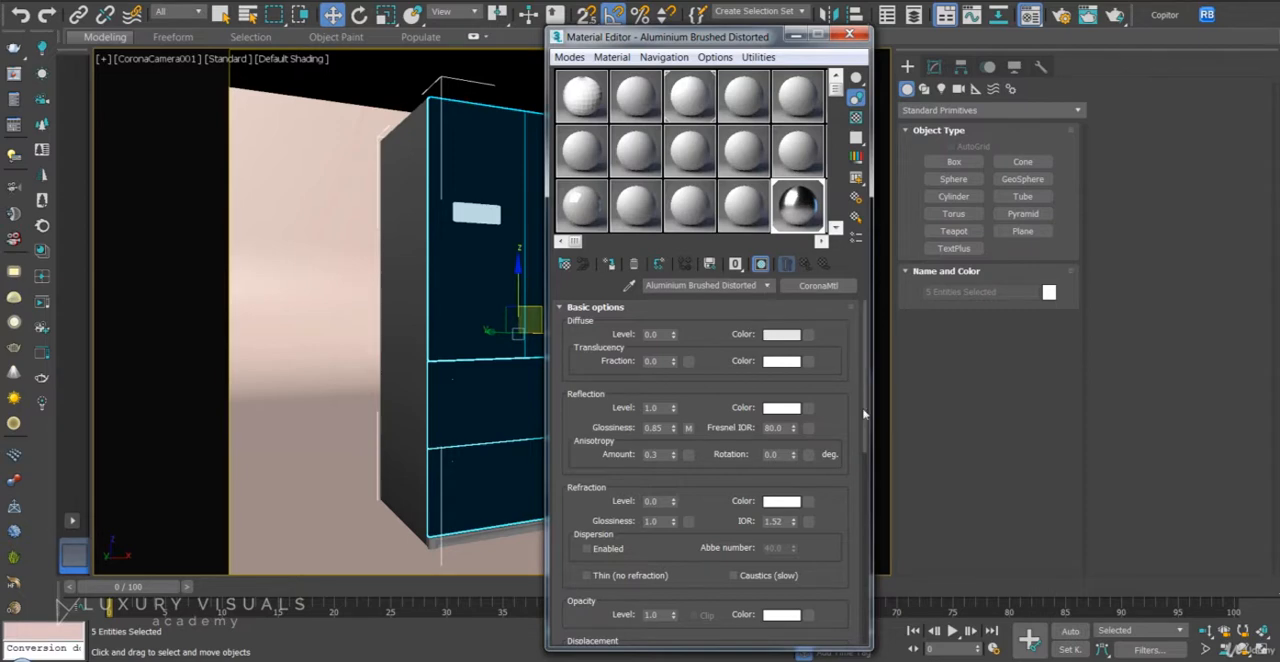
# - Display the aluminium material's reflection glossiness map as the shaded texture in the viewport
pyautogui.moveTo(831, 404); pyautogui.dragTo(820, 158)
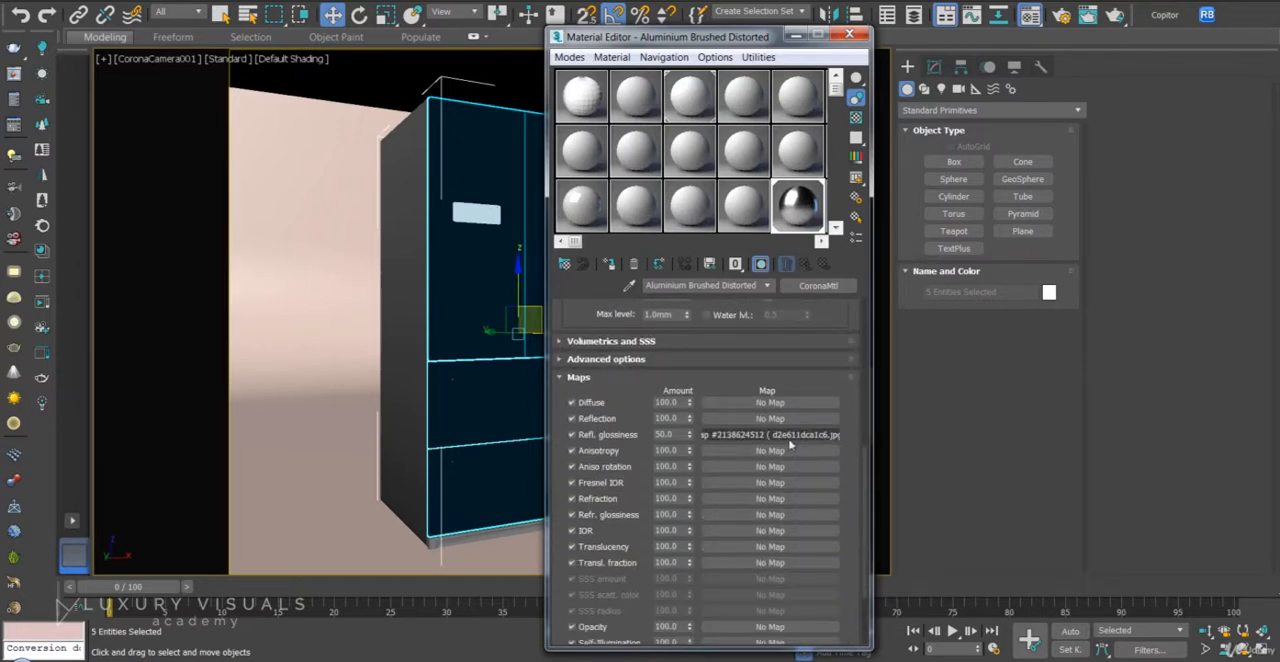
pyautogui.click(785, 442)
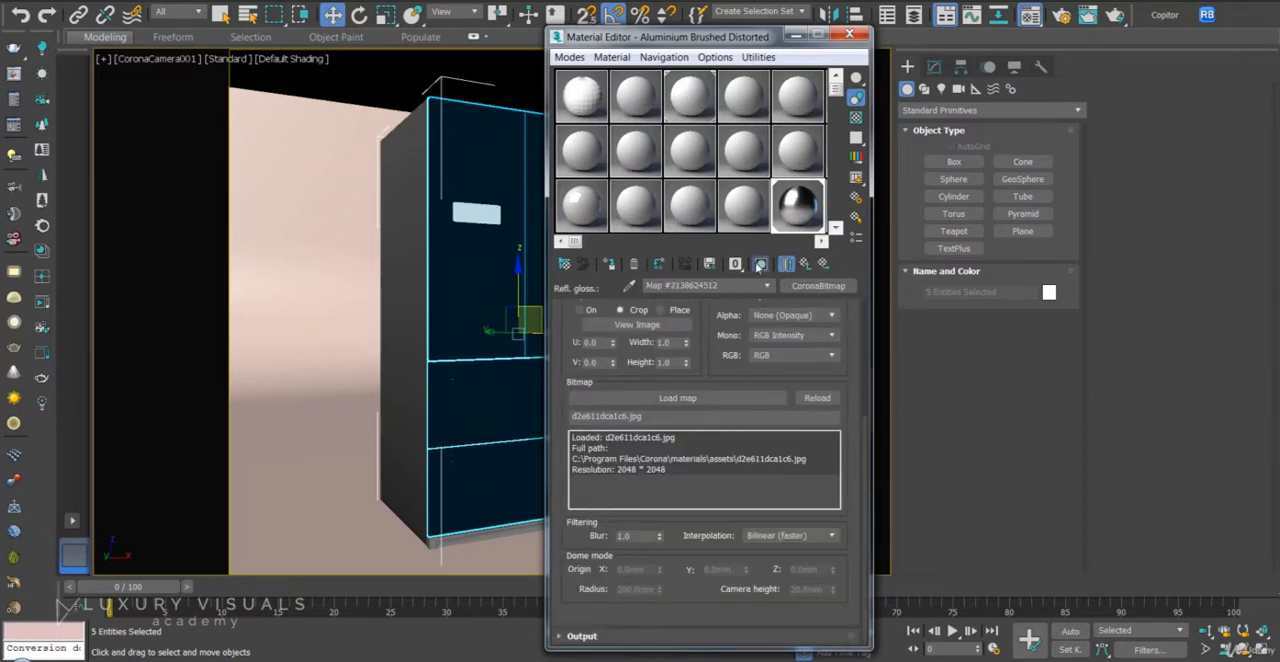
pyautogui.click(760, 264)
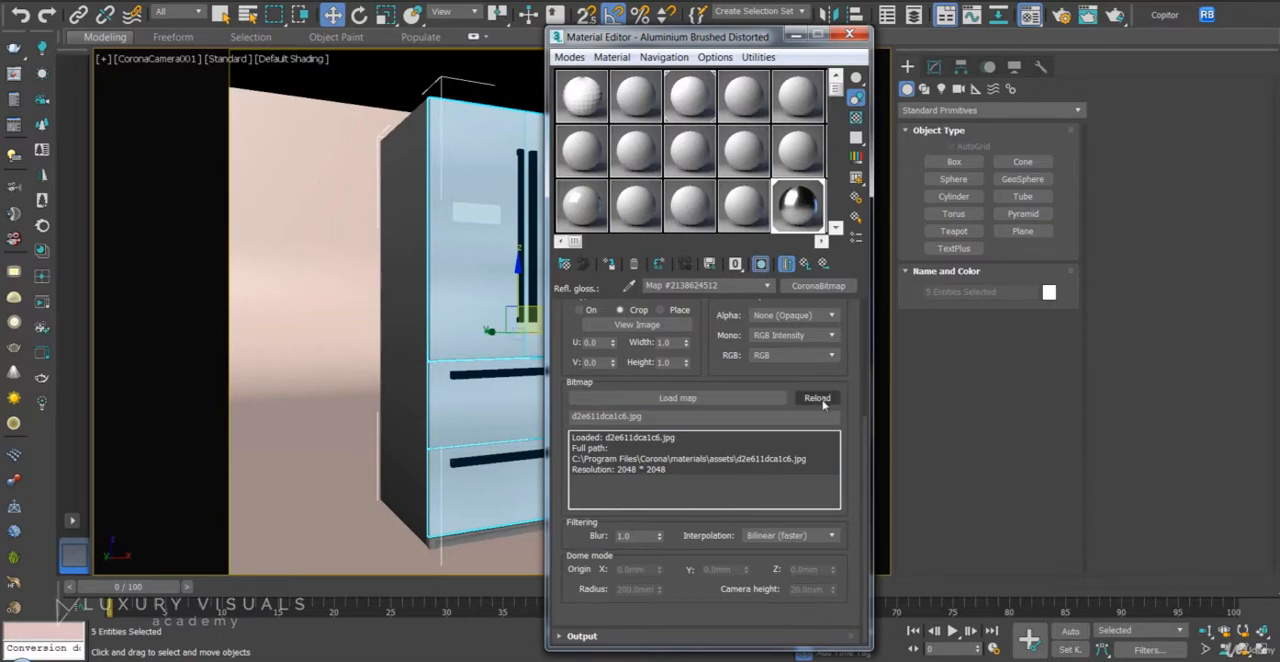
# - Set the selected fridge fronts' UVW Map to box mapping with real-world map size
pyautogui.click(934, 67)
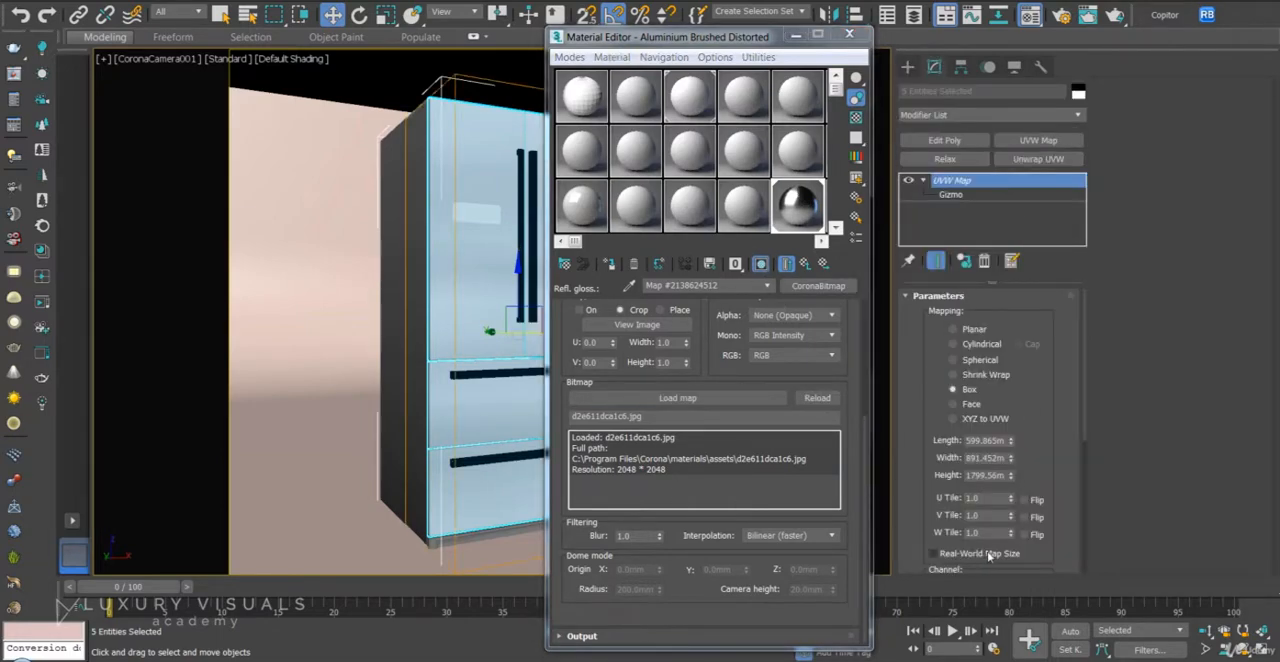
pyautogui.click(934, 553)
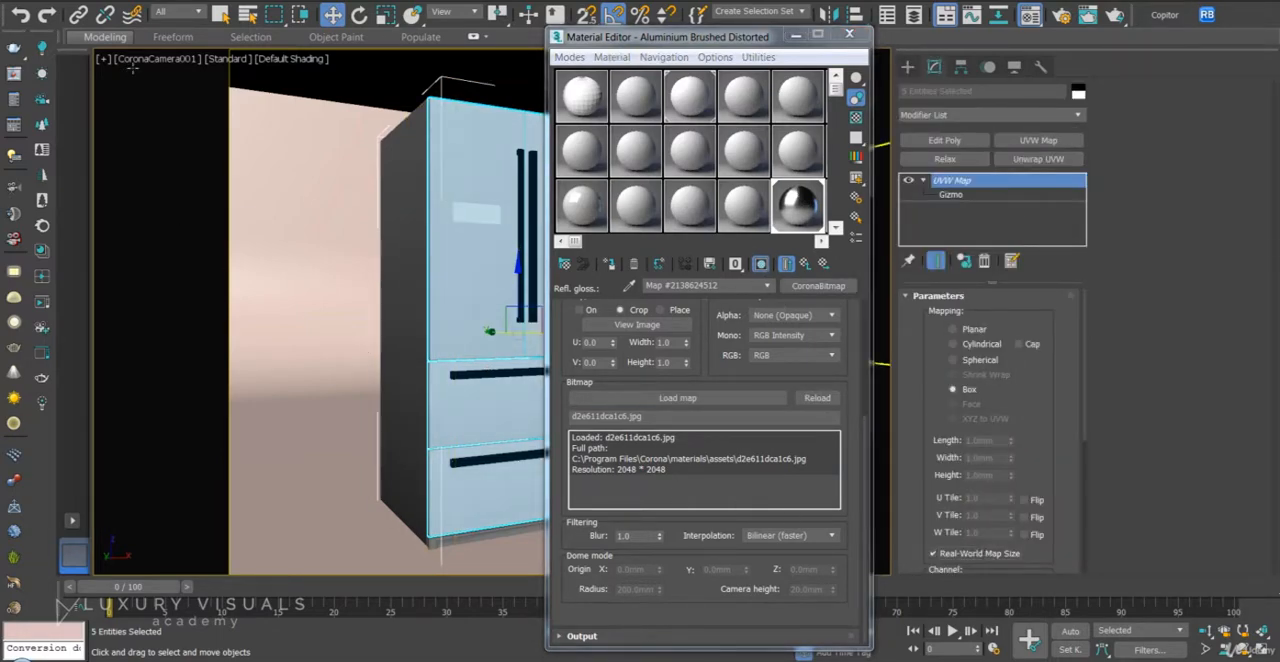
pyautogui.click(377, 92)
# - Select the upper-left door and turn off the viewport's shading of selected objects
pyautogui.click(434, 224)
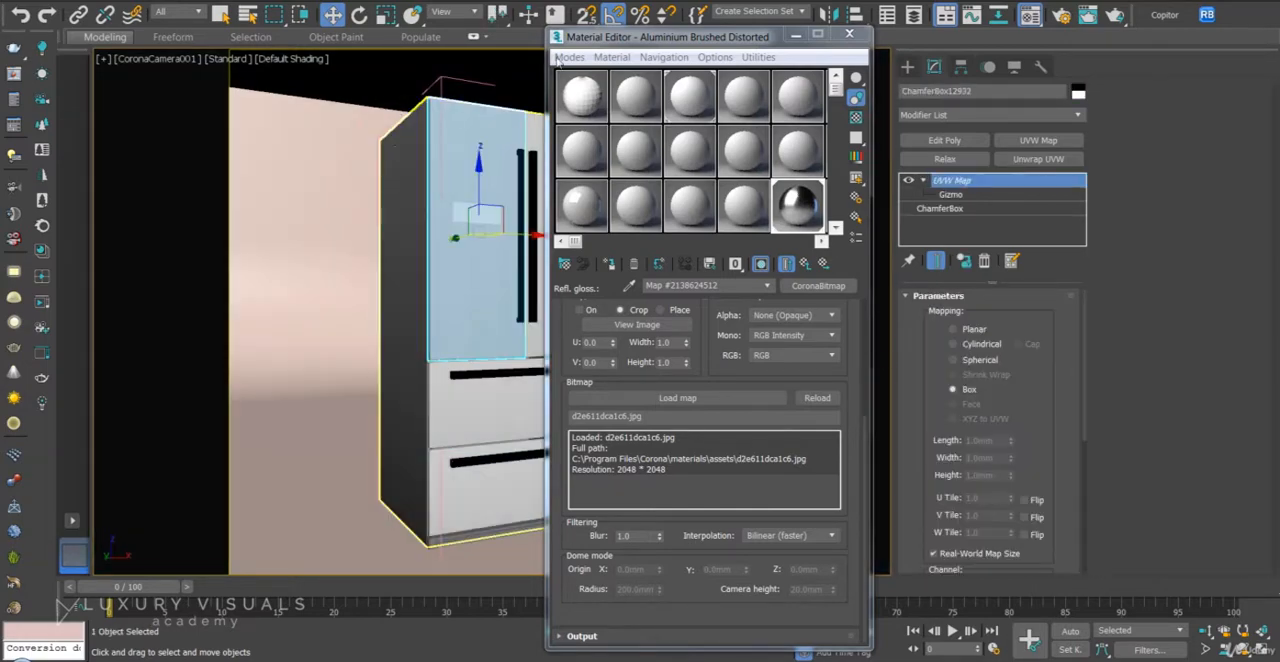
pyautogui.click(288, 60)
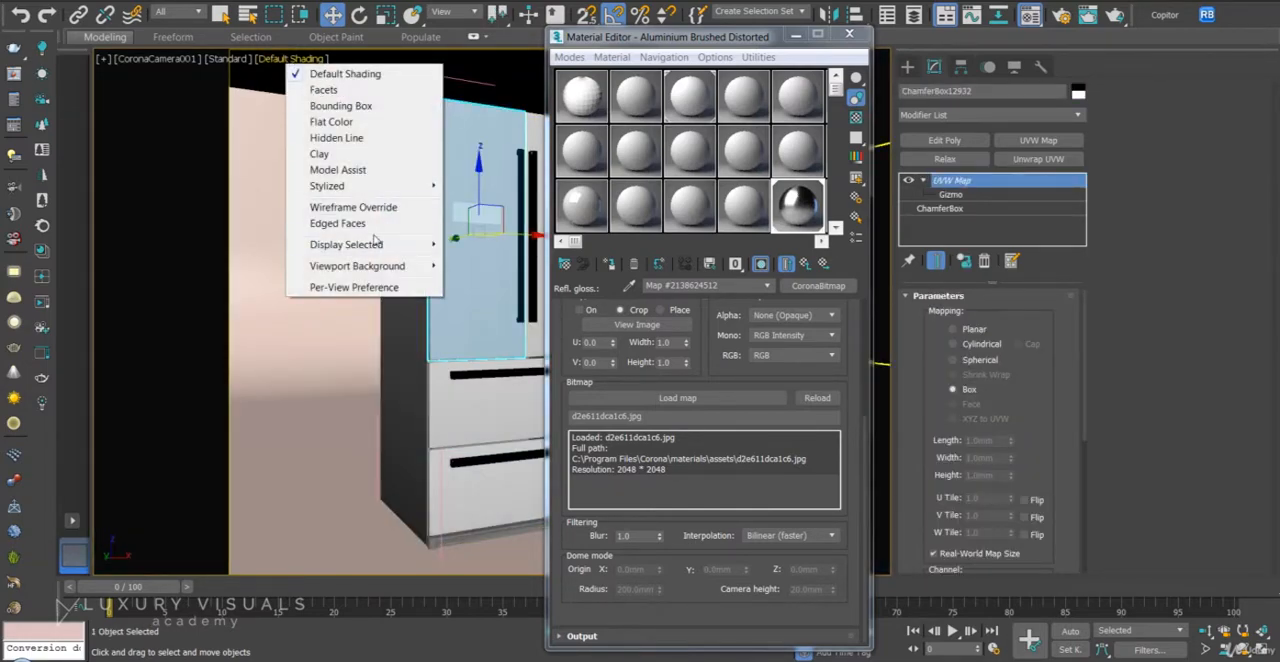
pyautogui.moveTo(375, 242)
pyautogui.click(510, 265)
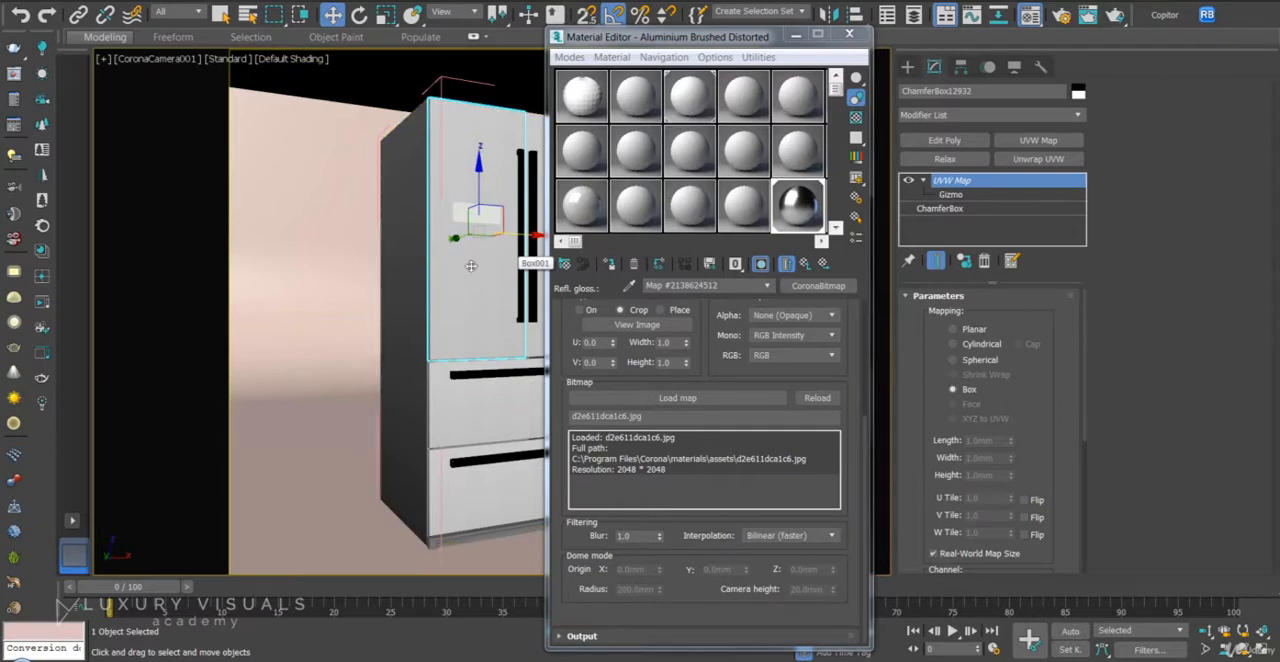
# - Examine the brushed texture on the door up close in Perspective view, comparing real-world map size off and on
pyautogui.press('p')
pyautogui.scroll(5, 416, 252)
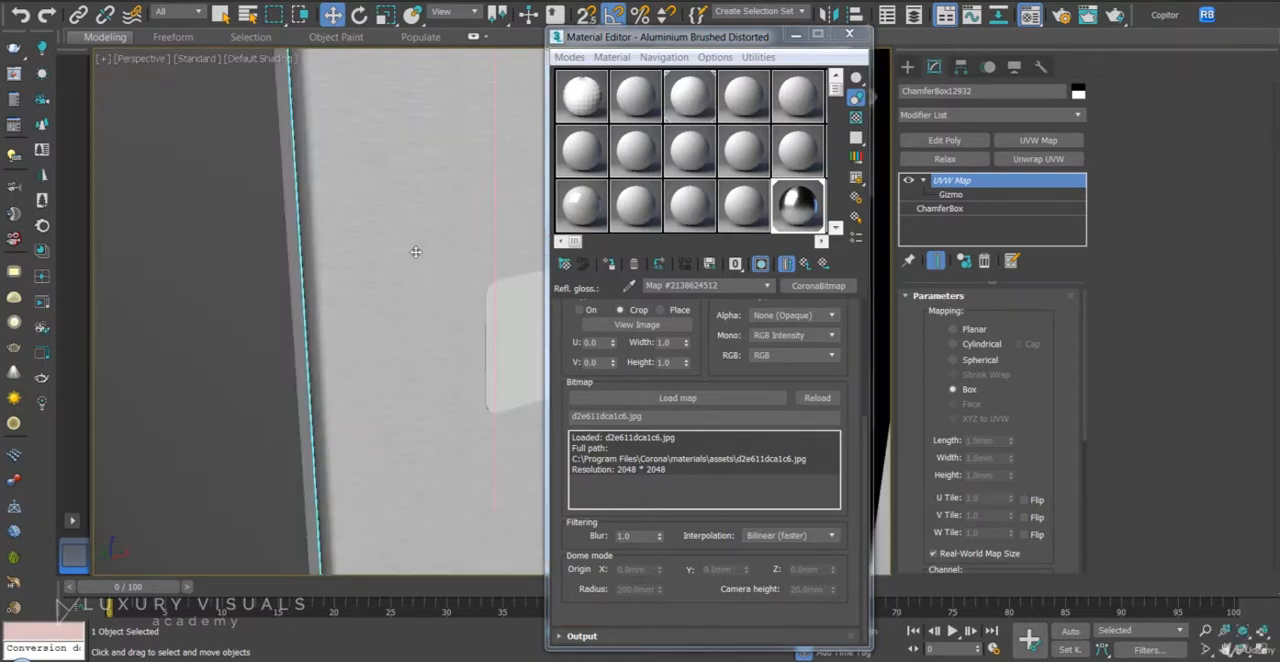
pyautogui.scroll(-2, 416, 252)
pyautogui.scroll(1, 416, 252)
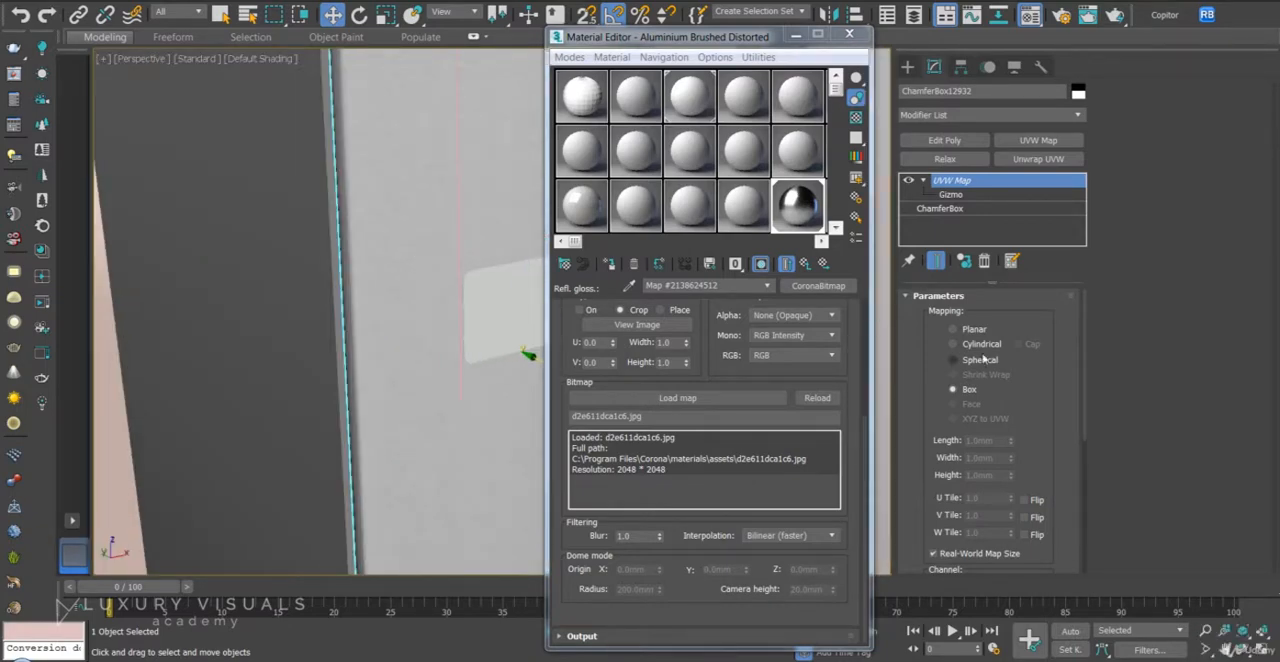
pyautogui.click(987, 559)
pyautogui.click(987, 559)
pyautogui.keyDown('alt'); pyautogui.moveTo(361, 335); pyautogui.dragTo(500, 340, button='middle'); pyautogui.keyUp('alt')
# - Assign the brushed aluminium material to the fridge's outer body and collapse its modifier stack into an editable poly
pyautogui.click(306, 277)
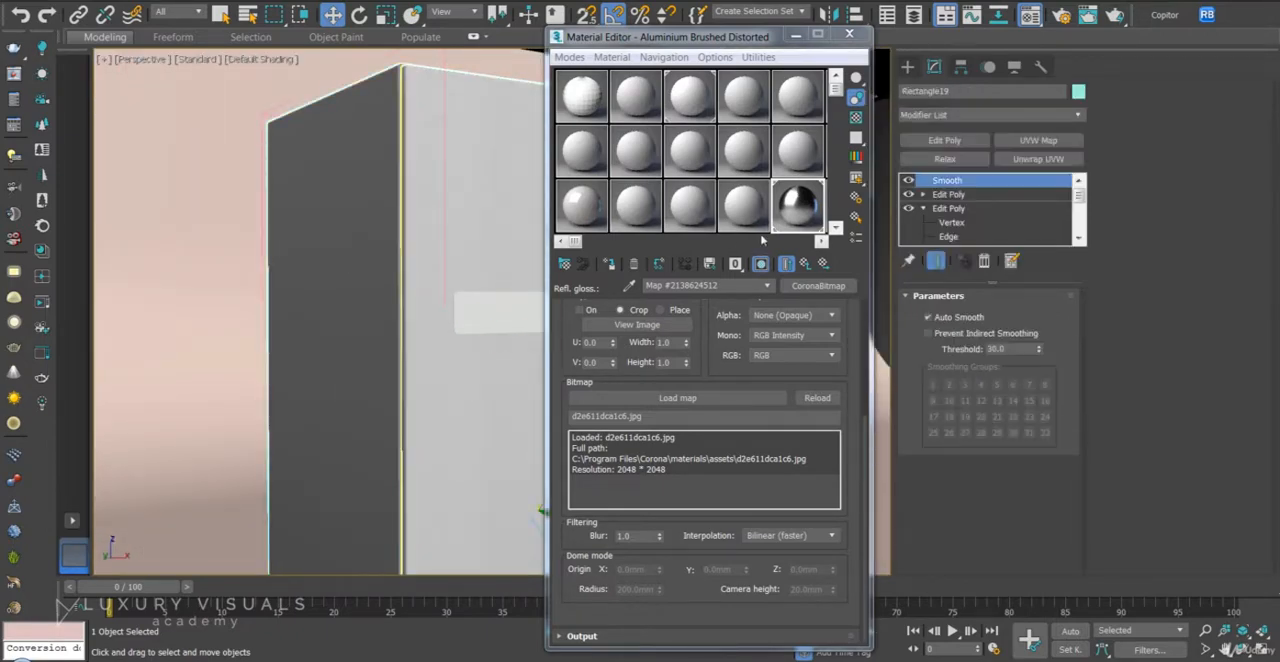
pyautogui.click(609, 264)
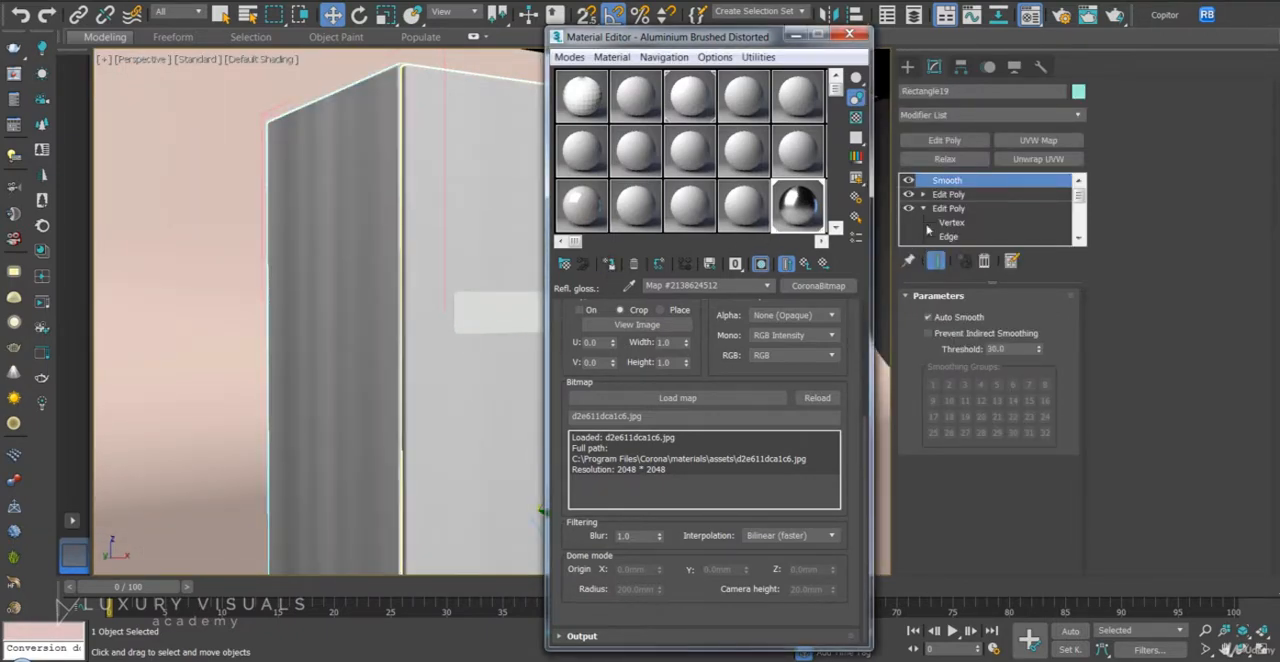
pyautogui.rightClick(948, 181)
pyautogui.click(1094, 329)
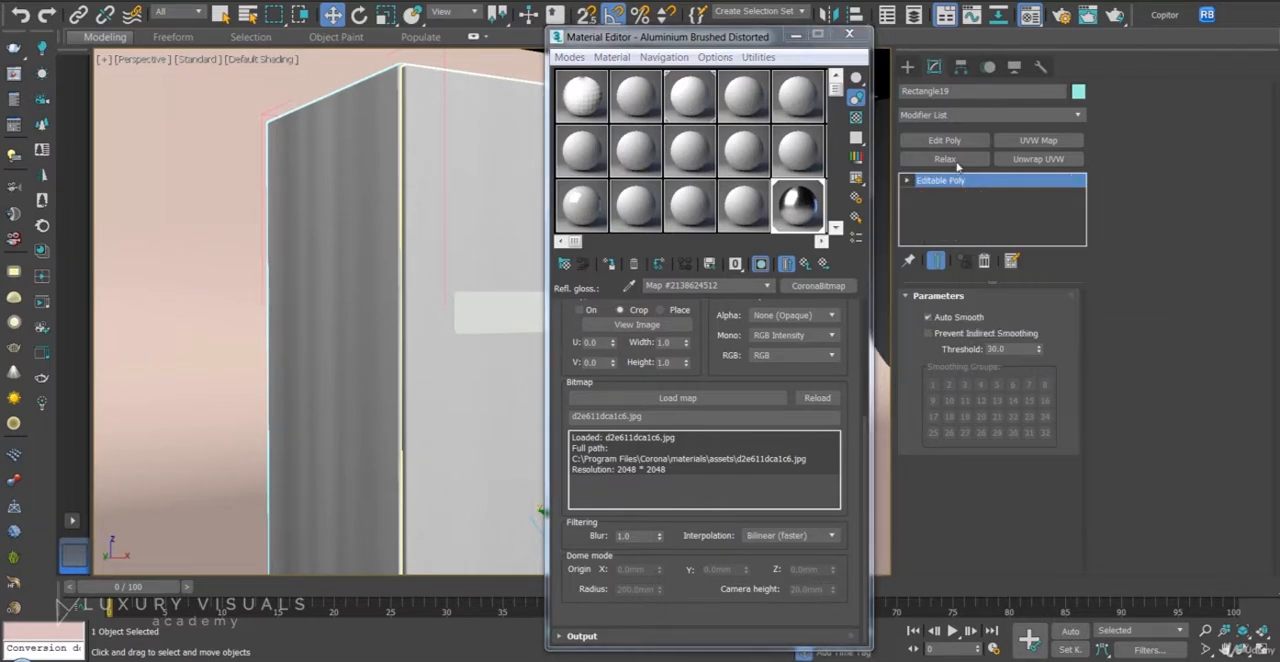
# - Add a UVW Map modifier to the fridge body with box mapping and real-world map size
pyautogui.click(1037, 141)
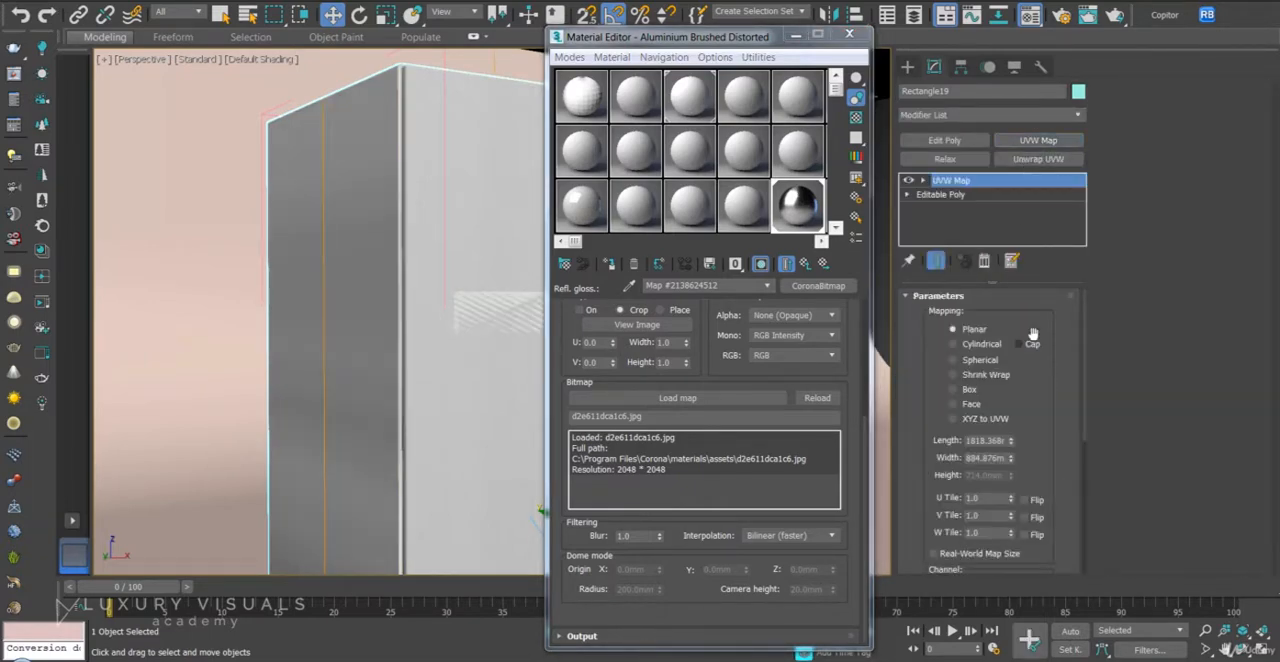
pyautogui.click(953, 389)
pyautogui.click(1001, 554)
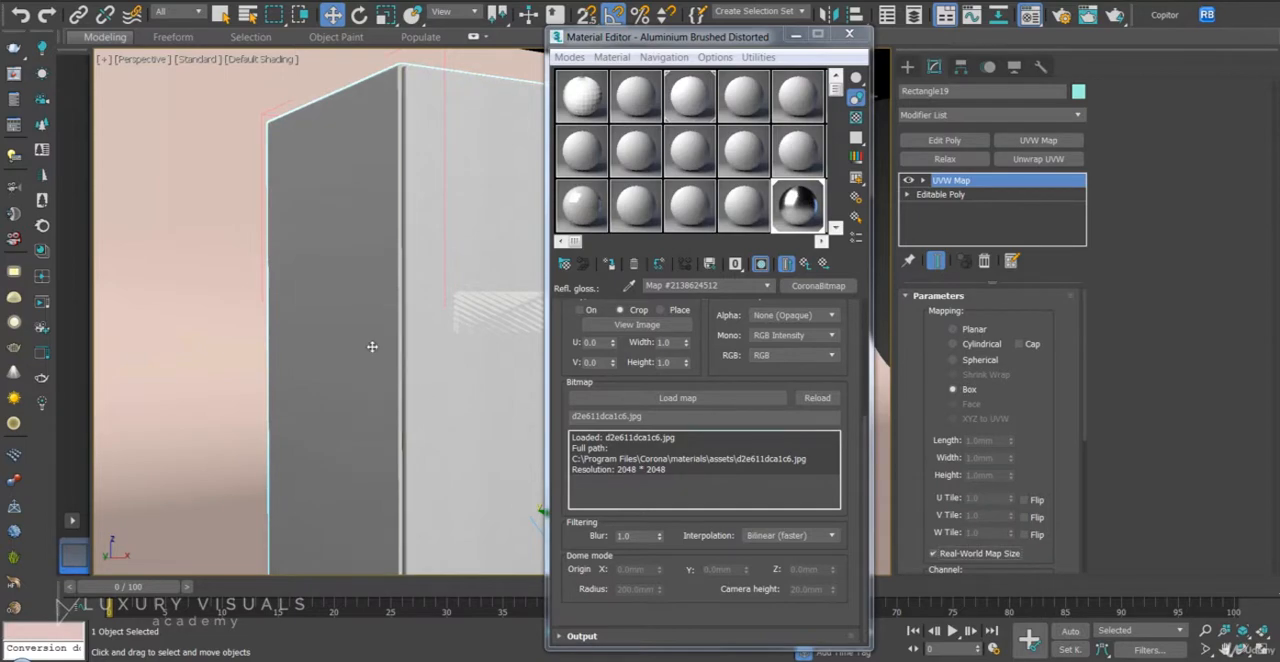
# - Examine the fridge body's side, top edge and drawer fronts up close in Perspective view
pyautogui.scroll(2, 423, 363)
pyautogui.moveTo(493, 281); pyautogui.dragTo(357, 351, button='middle')
pyautogui.scroll(1, 491, 251)
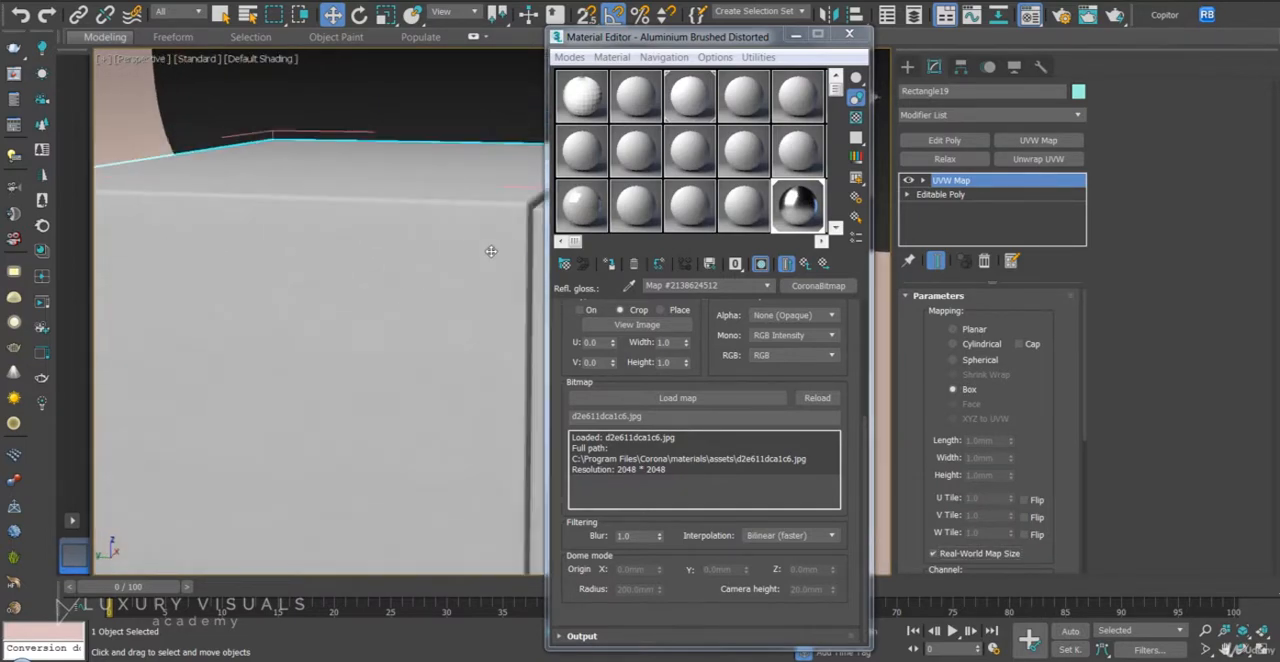
pyautogui.moveTo(491, 251); pyautogui.dragTo(274, 283, button='middle')
pyautogui.keyDown('alt'); pyautogui.moveTo(430, 328); pyautogui.dragTo(351, 417, button='middle'); pyautogui.keyUp('alt')
pyautogui.keyDown('ctrl'); pyautogui.click(351, 417); pyautogui.keyUp('ctrl')
pyautogui.scroll(-3, 351, 417)
pyautogui.moveTo(470, 540); pyautogui.dragTo(489, 434, button='middle')
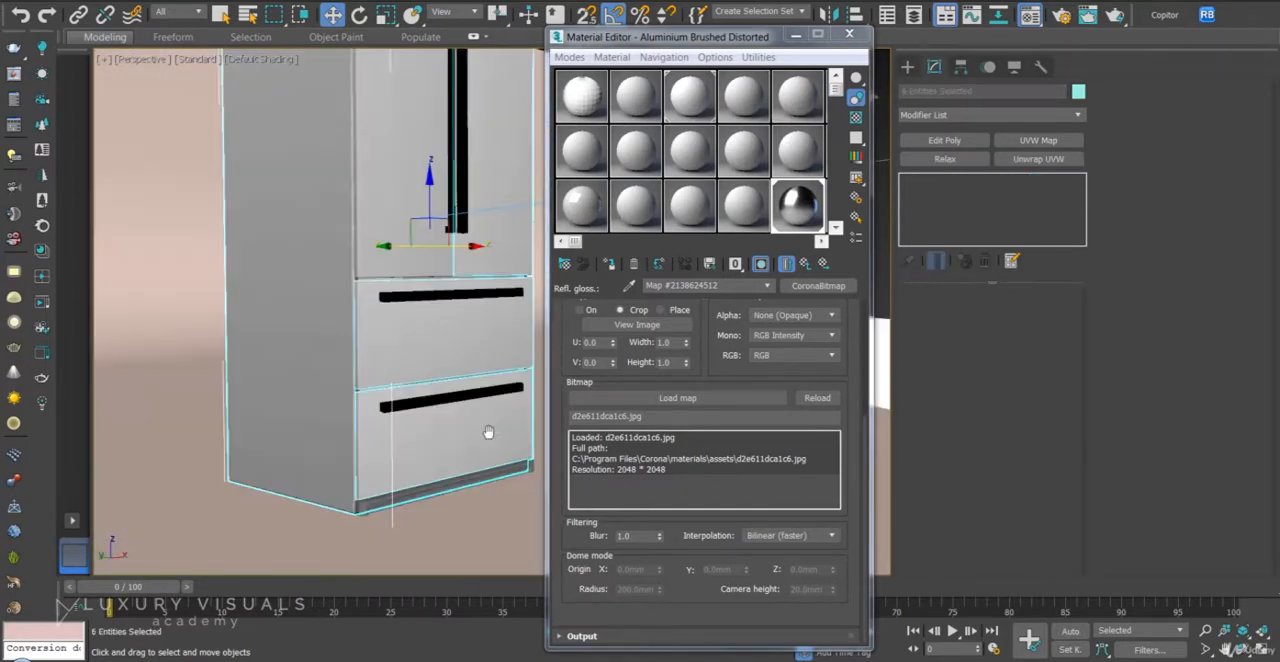
# - Select the fridge's bottom plinth, its door and drawer handles, and the logo together
pyautogui.click(463, 479)
pyautogui.keyDown('ctrl'); pyautogui.click(454, 398); pyautogui.keyUp('ctrl')
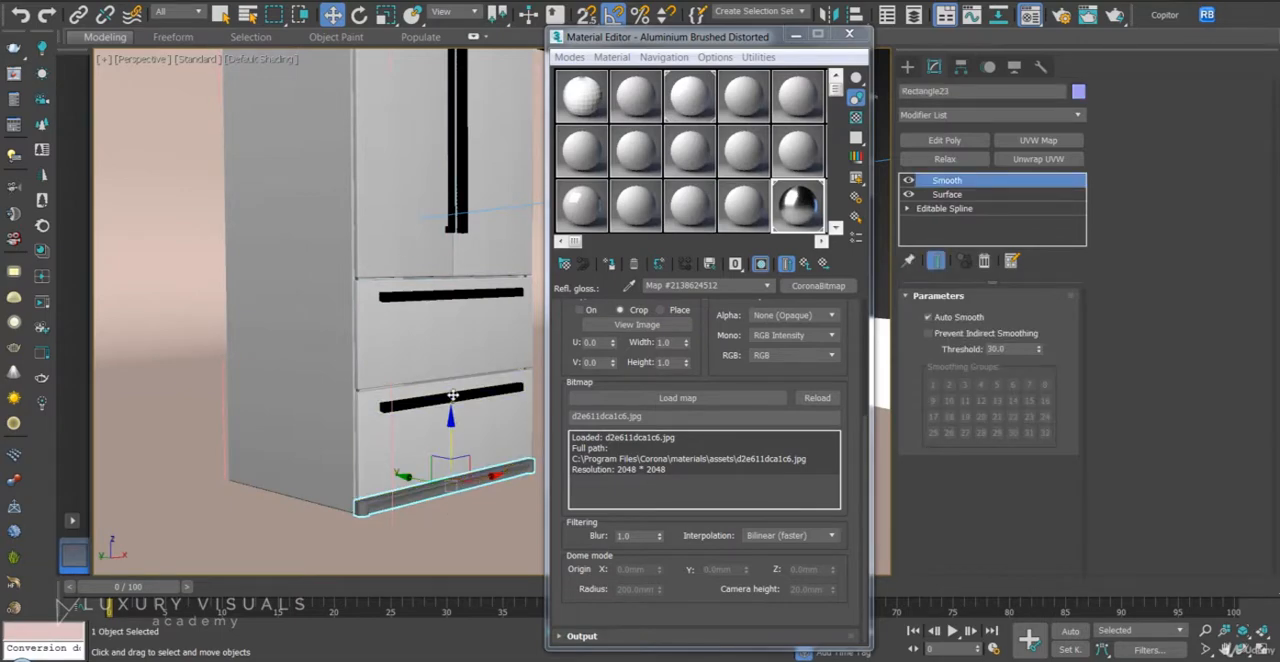
pyautogui.moveTo(477, 121); pyautogui.dragTo(416, 326, button='middle')
pyautogui.keyDown('ctrl'); pyautogui.click(438, 211); pyautogui.keyUp('ctrl')
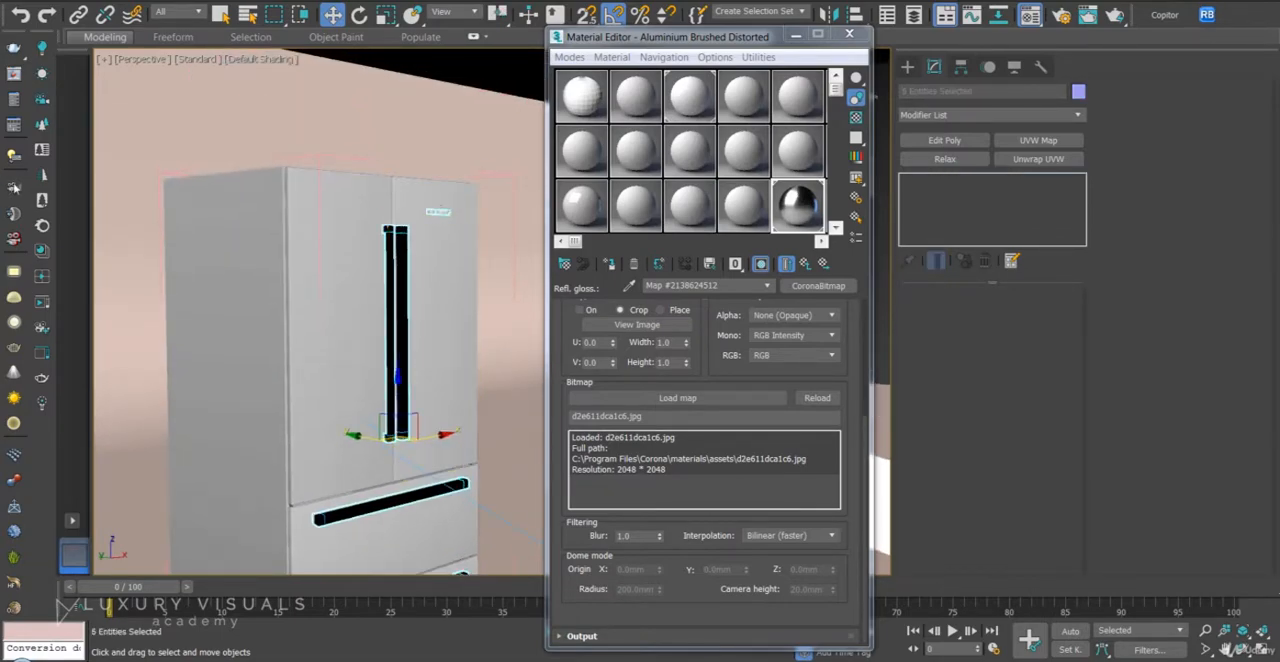
# - Load Chrome Fingerprints from the Metals category of the Corona material library into the sample slot beside the brushed aluminium
pyautogui.click(42, 251)
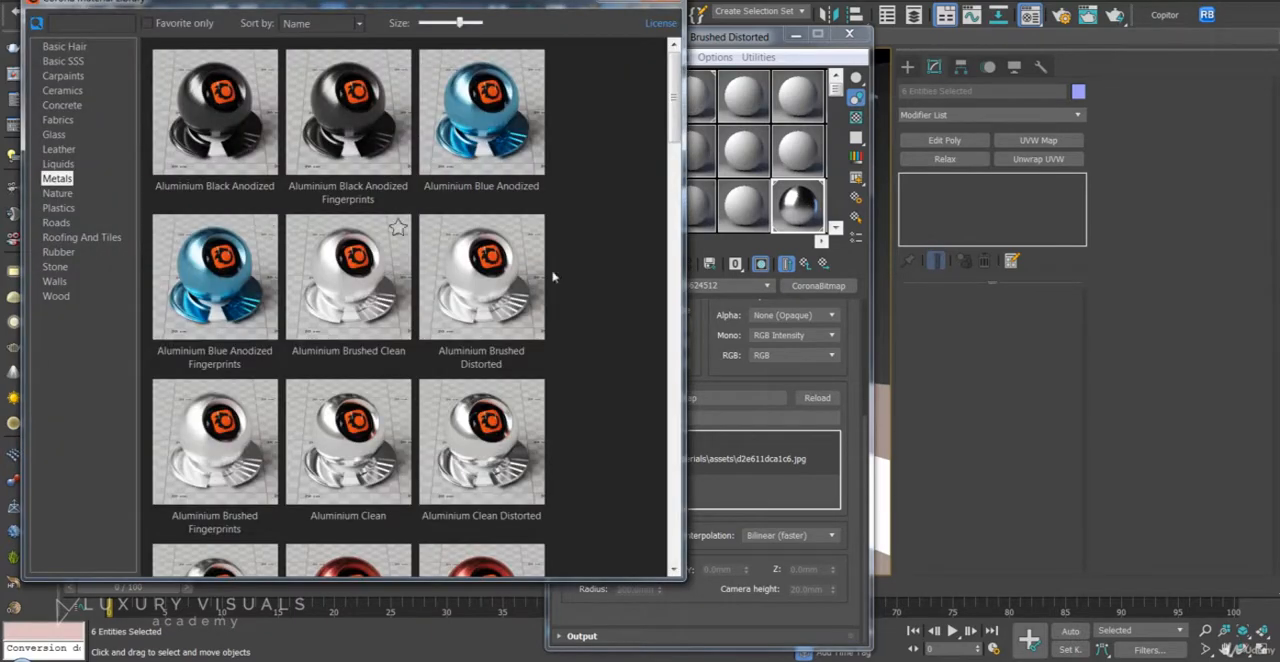
pyautogui.moveTo(675, 105); pyautogui.dragTo(677, 309)
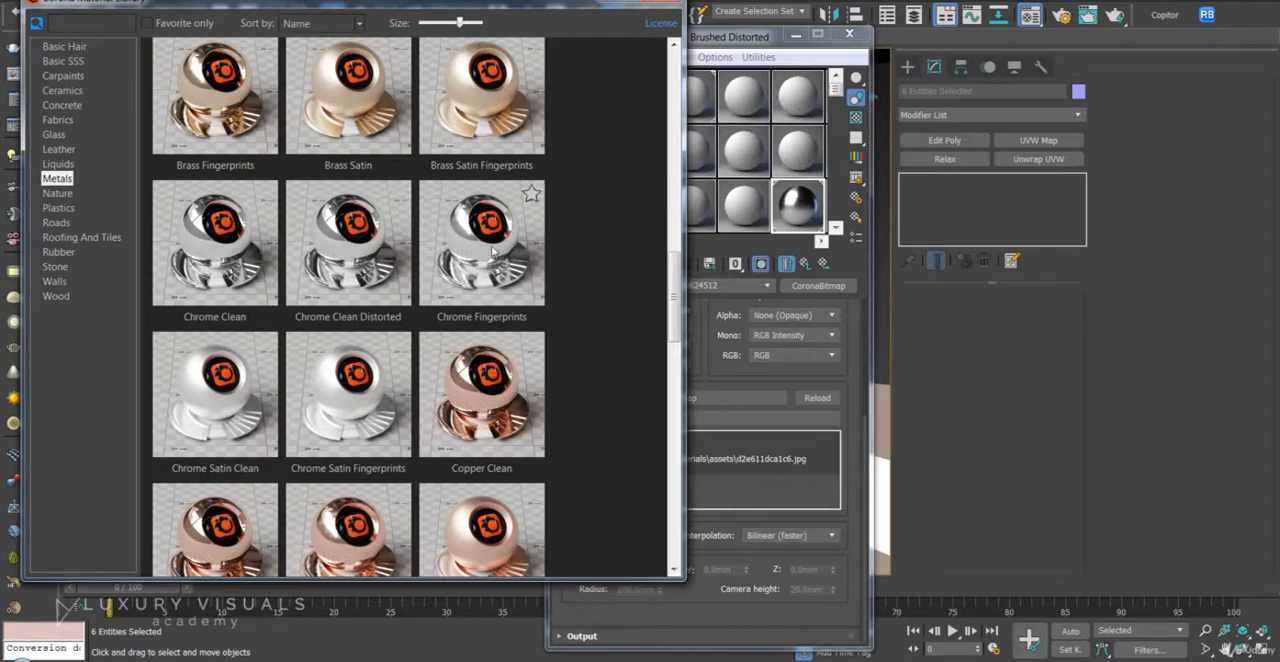
pyautogui.click(747, 213)
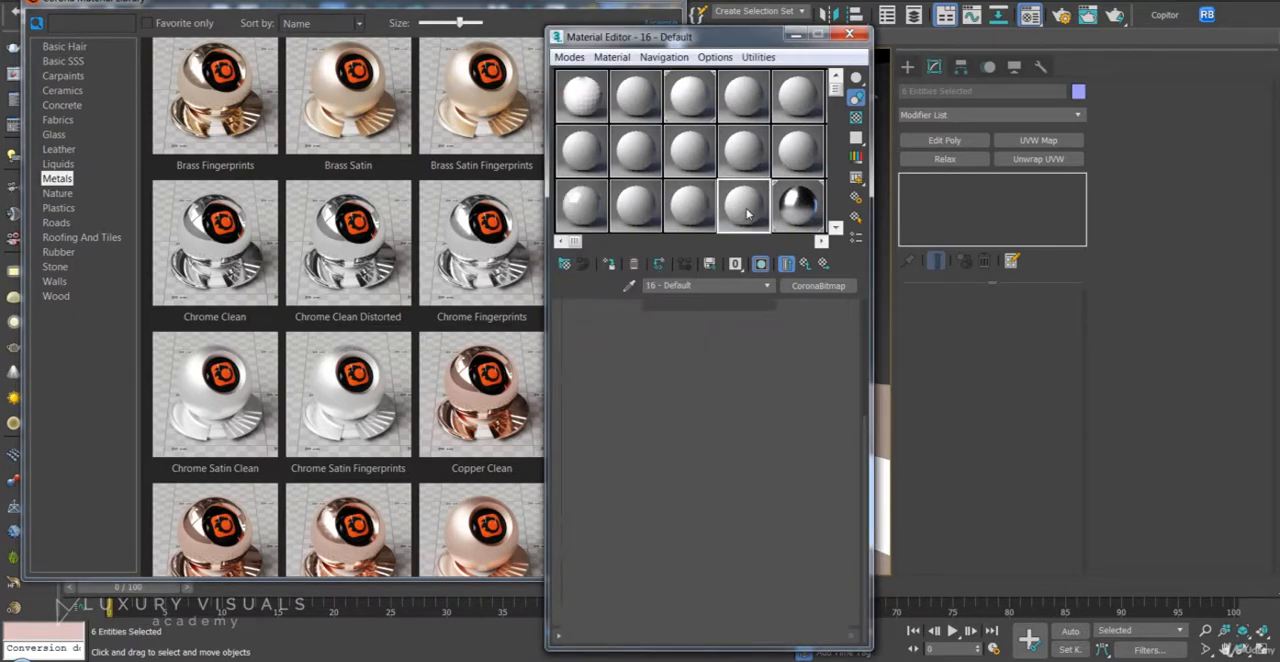
# - Assign Chrome Fingerprints to the selected fridge parts and add a UVW Map modifier with real-world map size
pyautogui.click(671, 2)
pyautogui.click(610, 265)
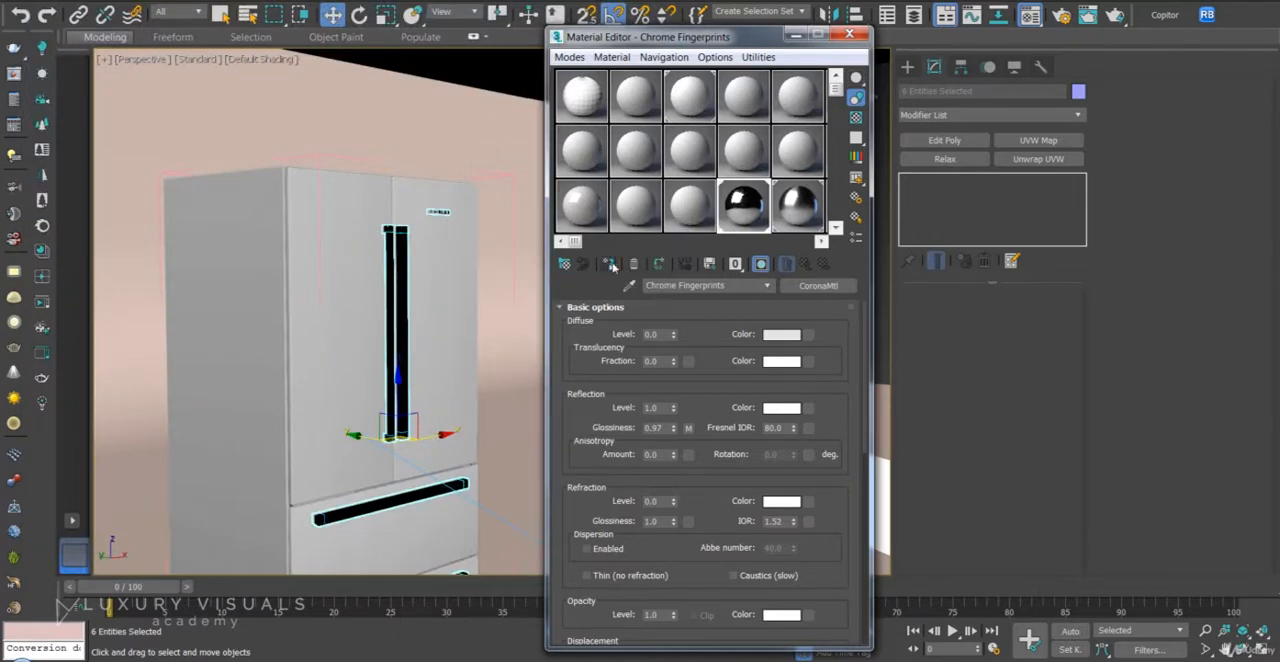
pyautogui.click(1038, 140)
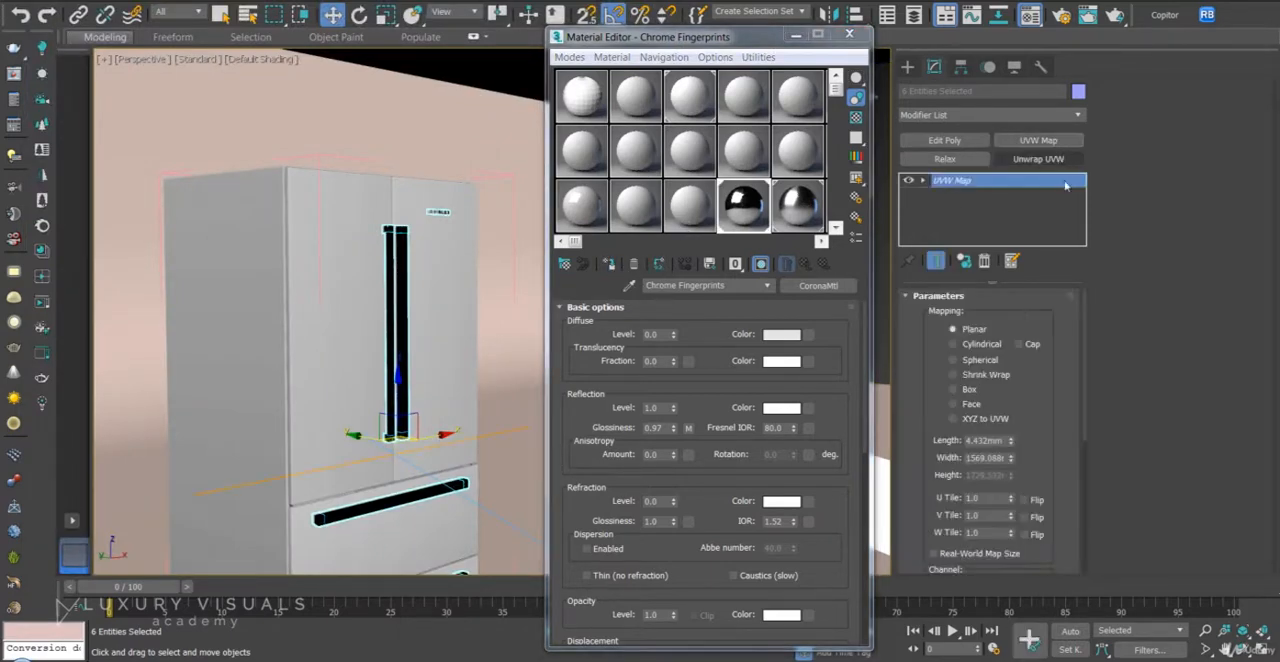
pyautogui.click(985, 557)
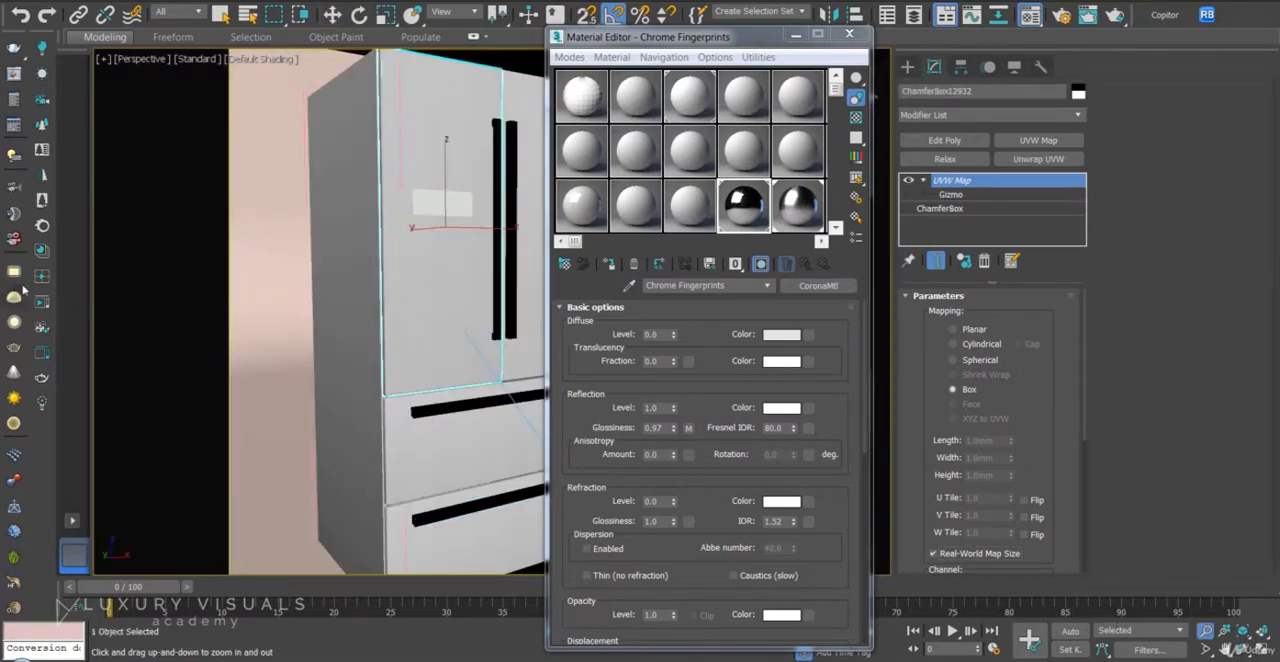
# - Preview the fridge in an interactive Corona render, view the tone mapping settings, and close the render and material windows
pyautogui.click(41, 298)
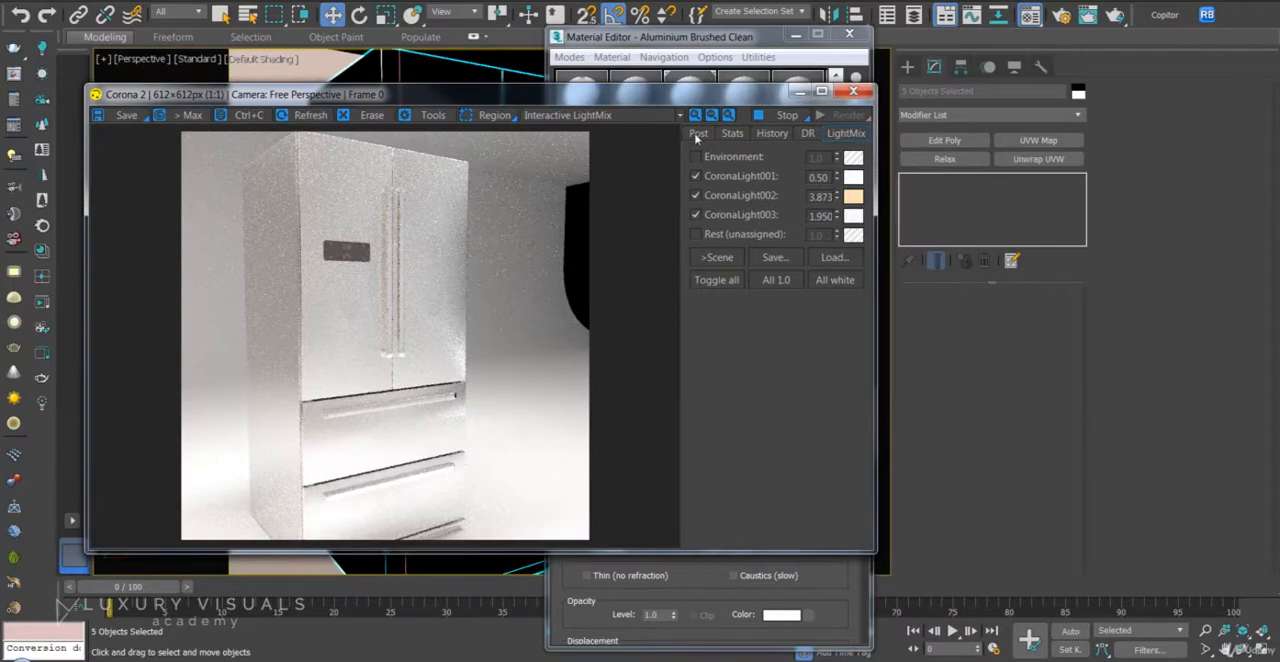
pyautogui.click(698, 134)
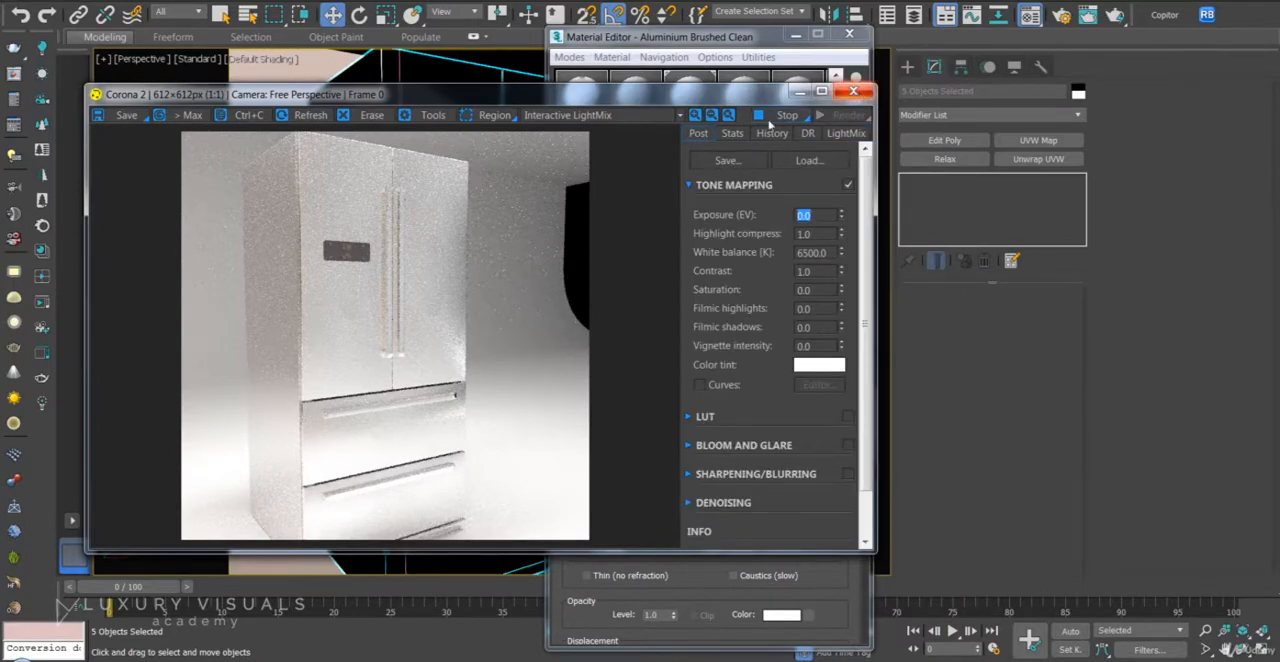
pyautogui.click(853, 92)
pyautogui.click(849, 35)
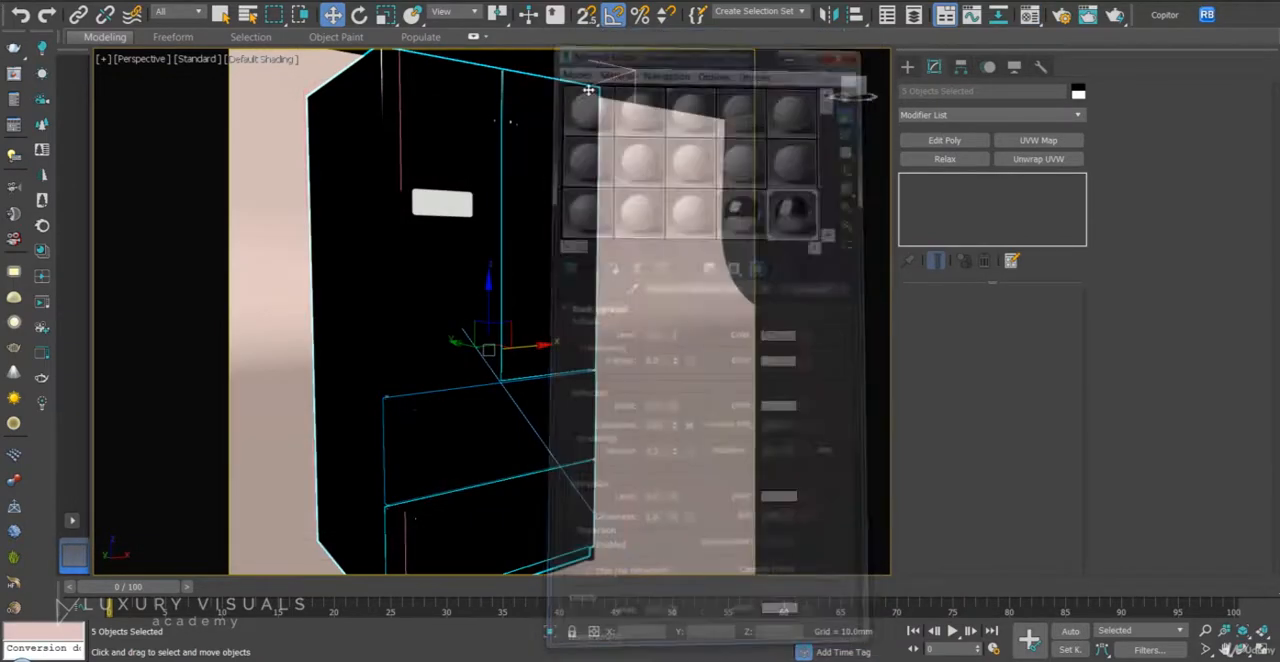
# - Close the fridge's open group, test moving it as one unit, and undo the move
pyautogui.click(121, 1)
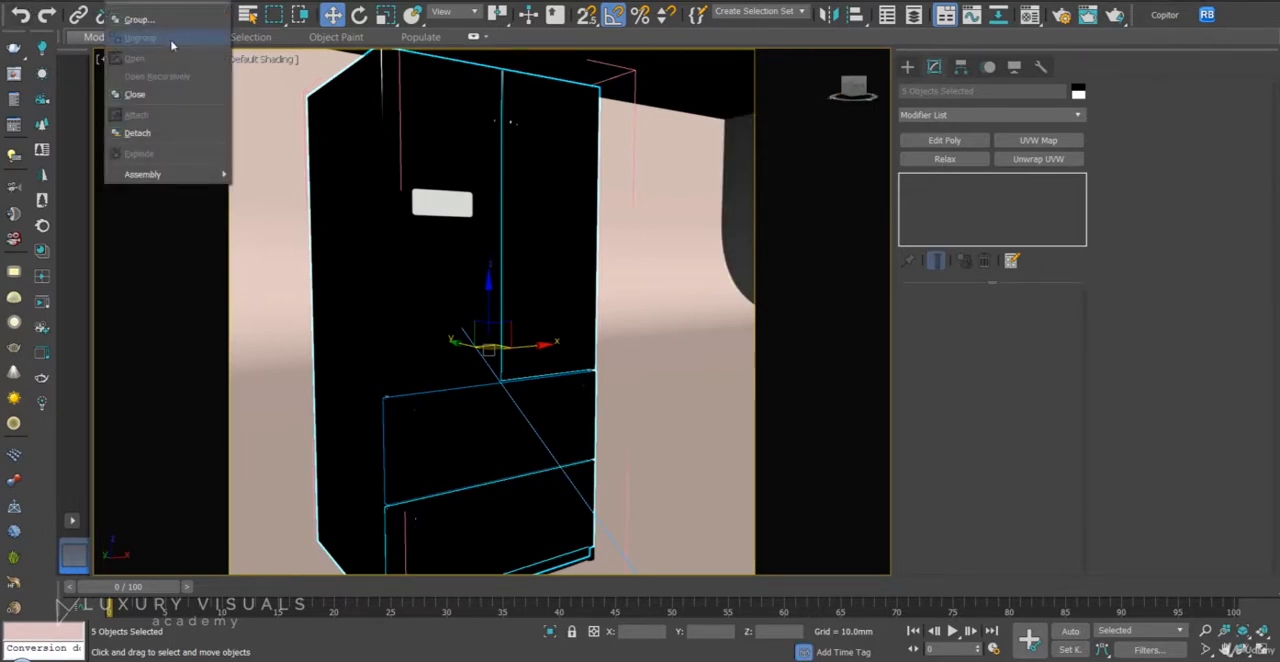
pyautogui.click(166, 96)
pyautogui.moveTo(535, 344); pyautogui.dragTo(600, 338)
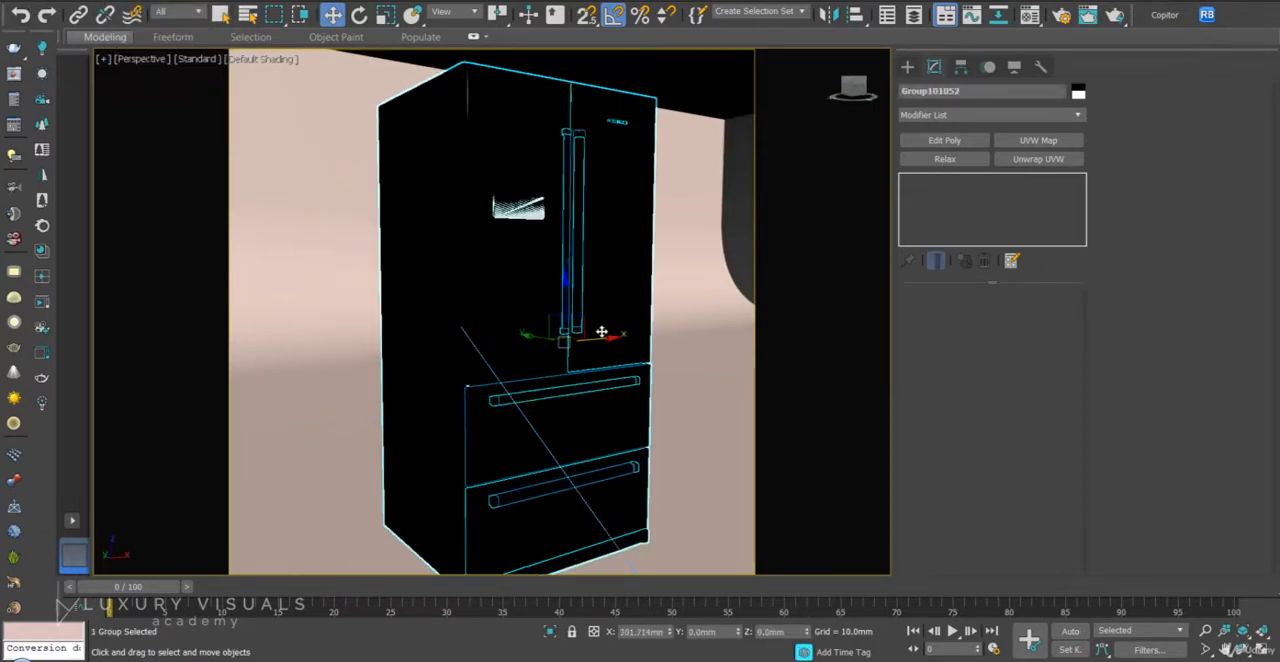
pyautogui.hotkey('ctrl', 'z')
# - Copy the fridge group into the first Copitor slot and close the copy tool
pyautogui.click(1164, 14)
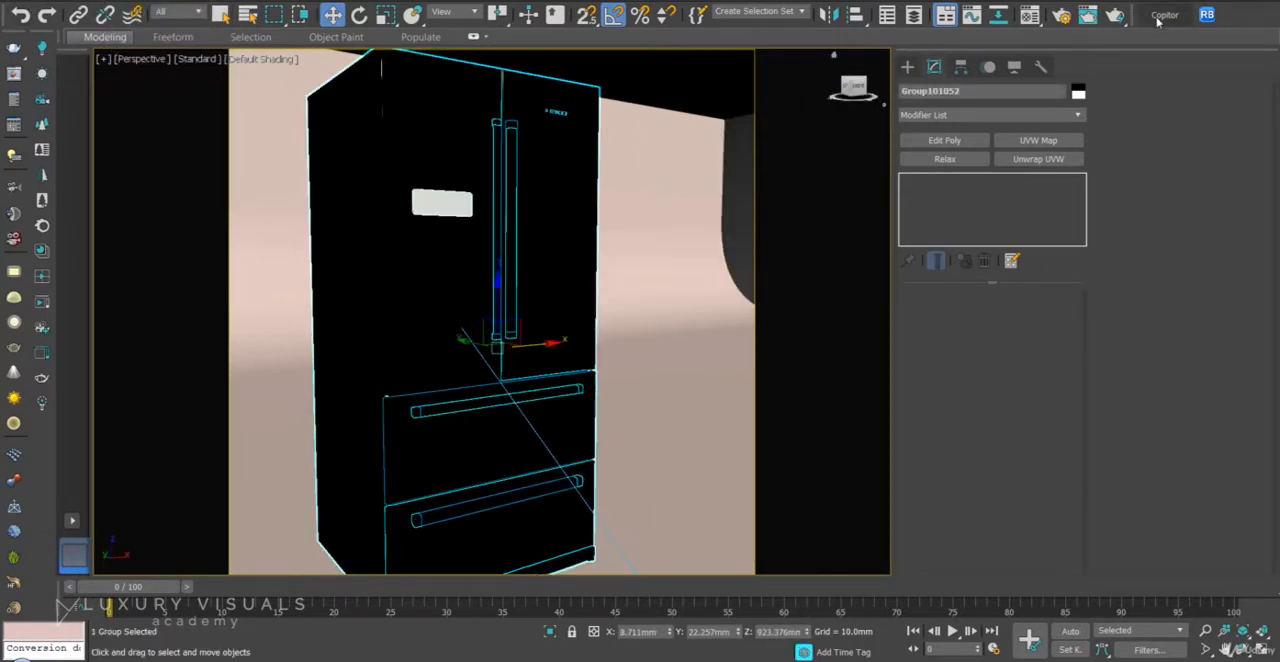
pyautogui.click(657, 162)
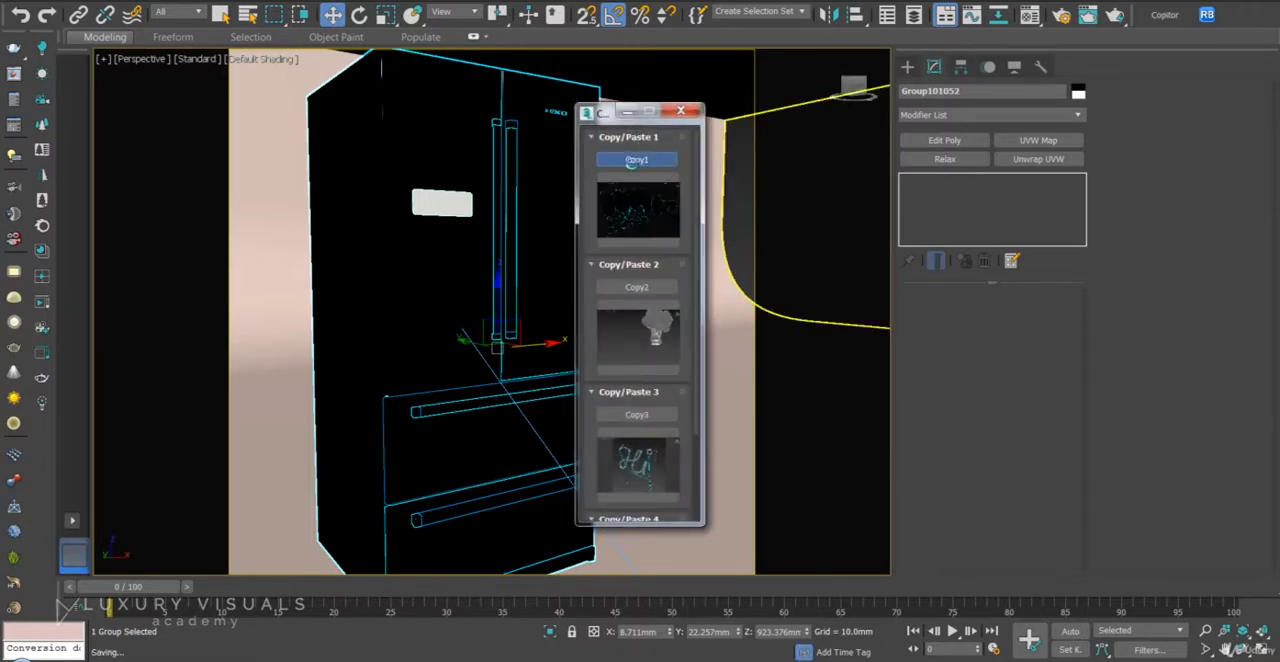
pyautogui.click(681, 110)
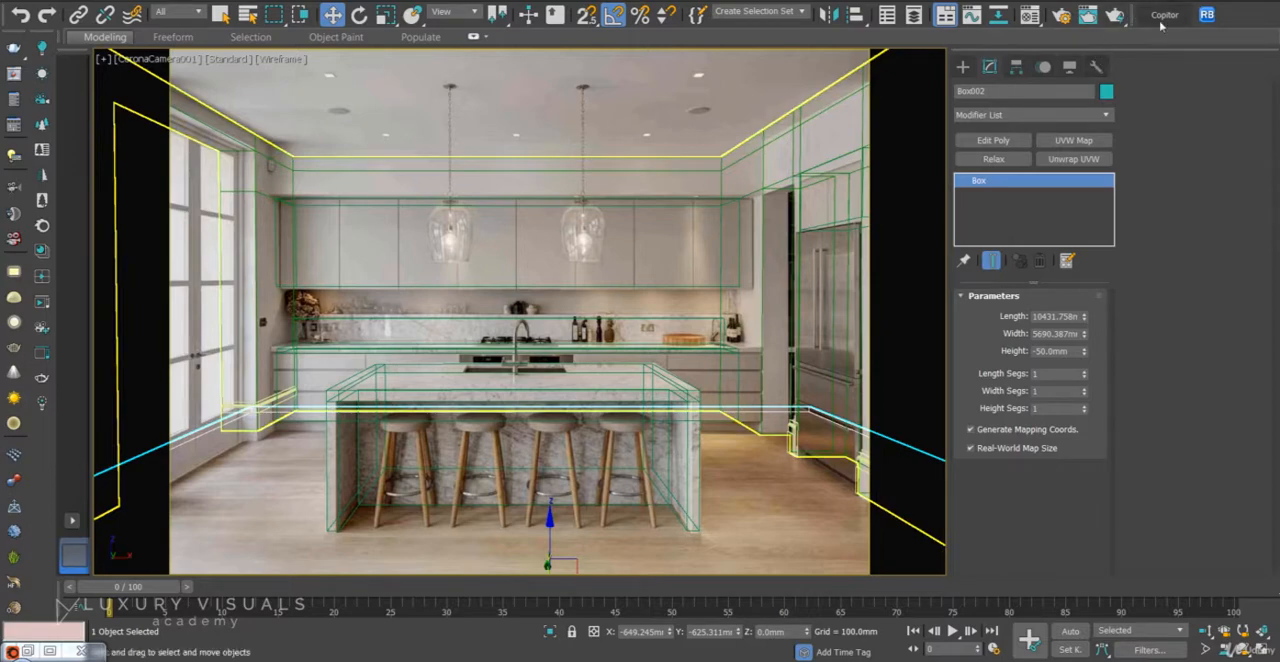
# - Paste the fridge group from the first Copitor slot into the kitchen scene and close the tool
pyautogui.click(1164, 14)
pyautogui.click(657, 217)
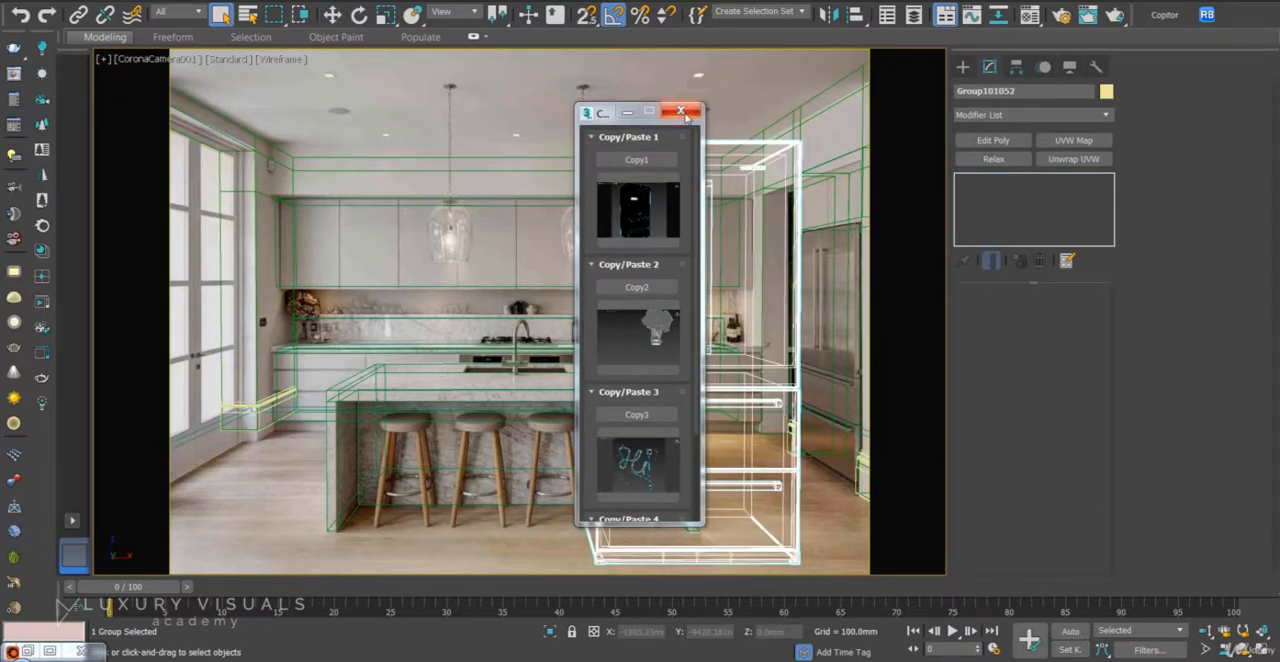
pyautogui.click(681, 111)
# - Rotate the pasted fridge a quarter turn in Top view so its doors face the kitchen island
pyautogui.press('t')
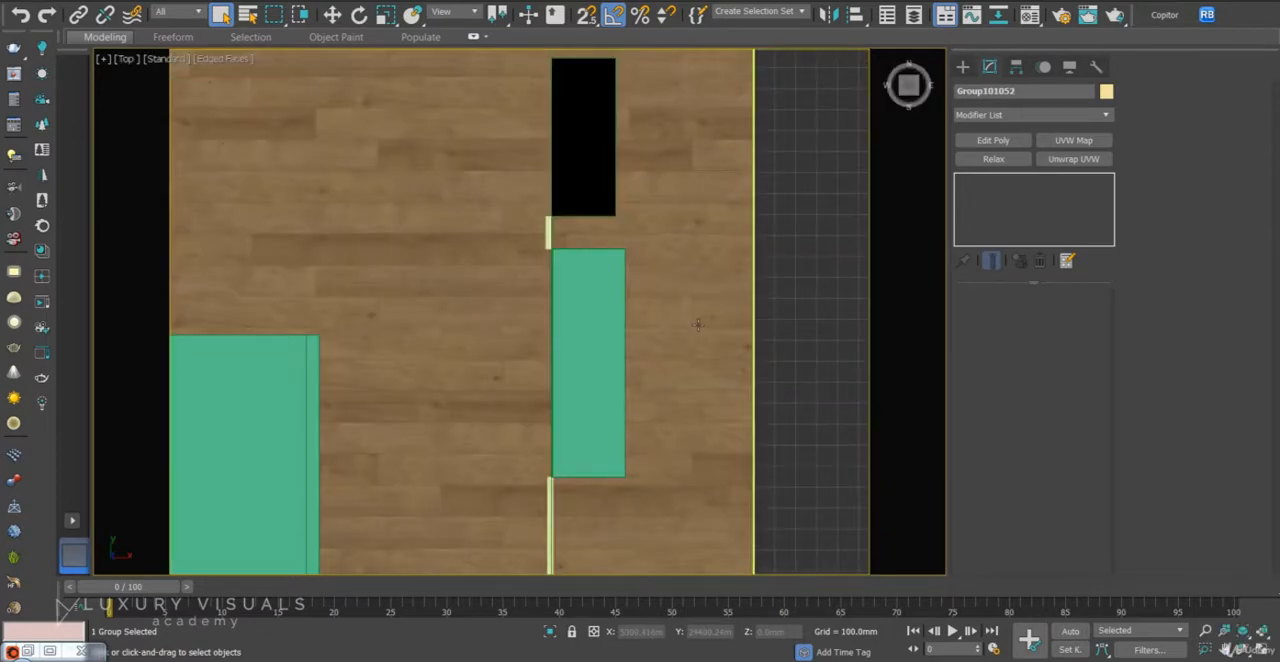
pyautogui.press('z')
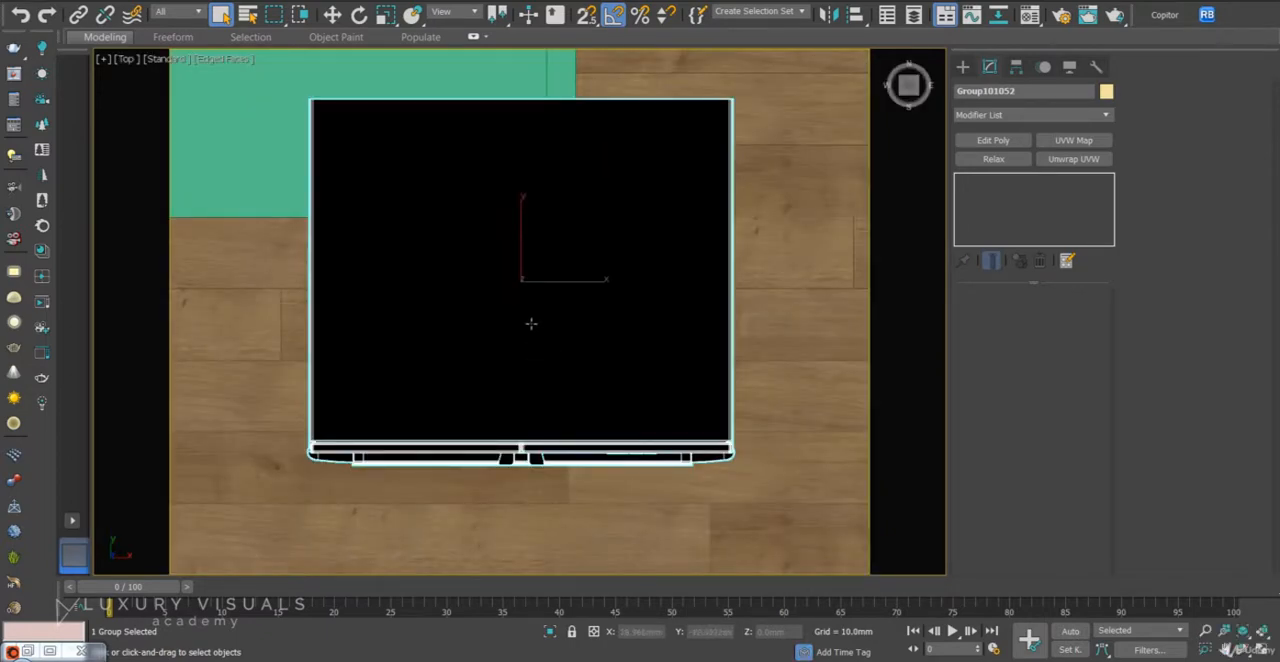
pyautogui.scroll(-4, 531, 323)
pyautogui.rightClick(529, 323)
pyautogui.click(571, 353)
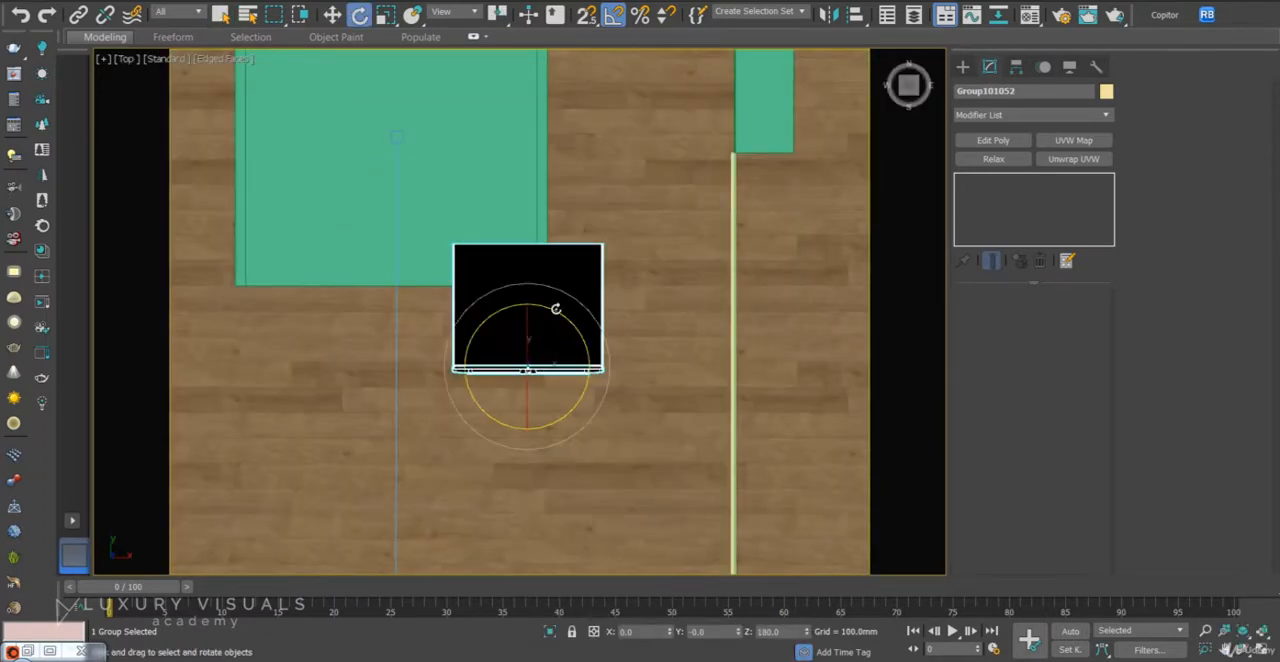
pyautogui.moveTo(561, 314); pyautogui.dragTo(758, 97)
# - Move the fridge into the wall niche over the placeholder box, aligning its doors with the wall face
pyautogui.rightClick(605, 352)
pyautogui.click(600, 362)
pyautogui.moveTo(758, 97); pyautogui.dragTo(658, 322, button='middle')
pyautogui.moveTo(658, 322); pyautogui.dragTo(663, 246)
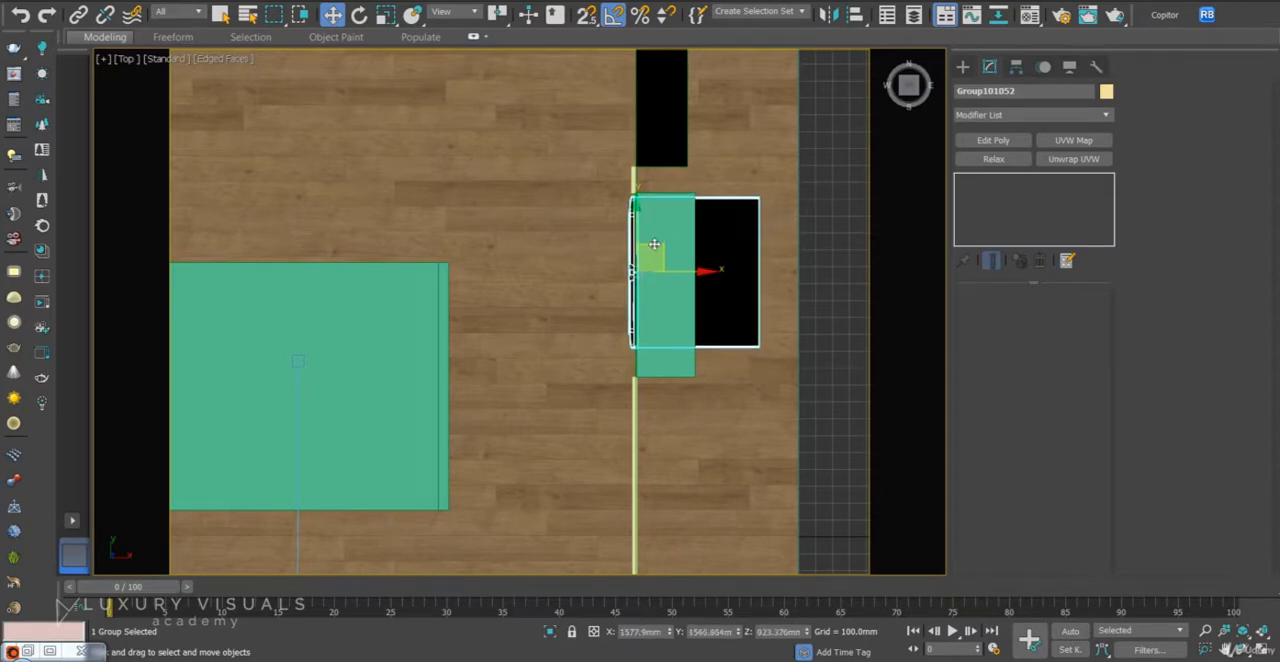
pyautogui.scroll(2, 650, 240)
pyautogui.scroll(2, 641, 237)
pyautogui.moveTo(652, 279); pyautogui.dragTo(650, 273)
pyautogui.keyDown('alt'); pyautogui.moveTo(638, 309); pyautogui.dragTo(494, 417, button='middle'); pyautogui.keyUp('alt')
pyautogui.scroll(-10, 494, 417)
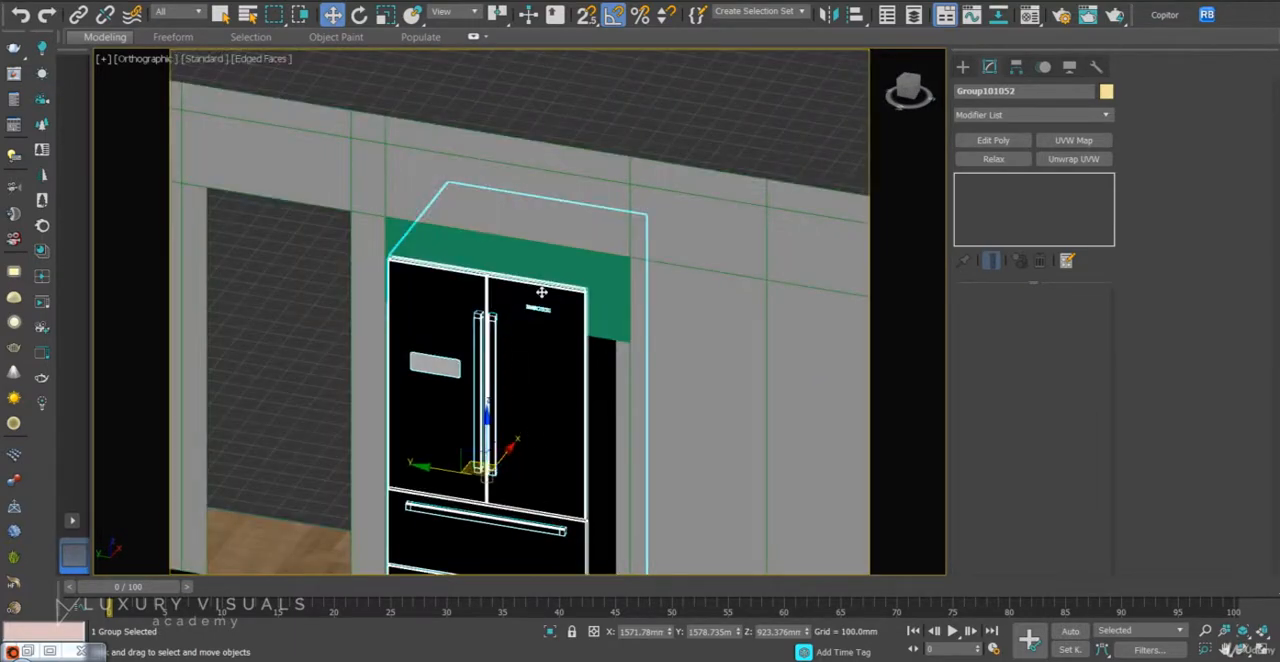
pyautogui.scroll(-3, 621, 312)
pyautogui.keyDown('alt'); pyautogui.moveTo(629, 349); pyautogui.dragTo(604, 338, button='middle'); pyautogui.keyUp('alt')
# - Add an Edit Poly modifier to the fridge group and lower its upper vertices to match the fridge height in the background photo
pyautogui.press('c')
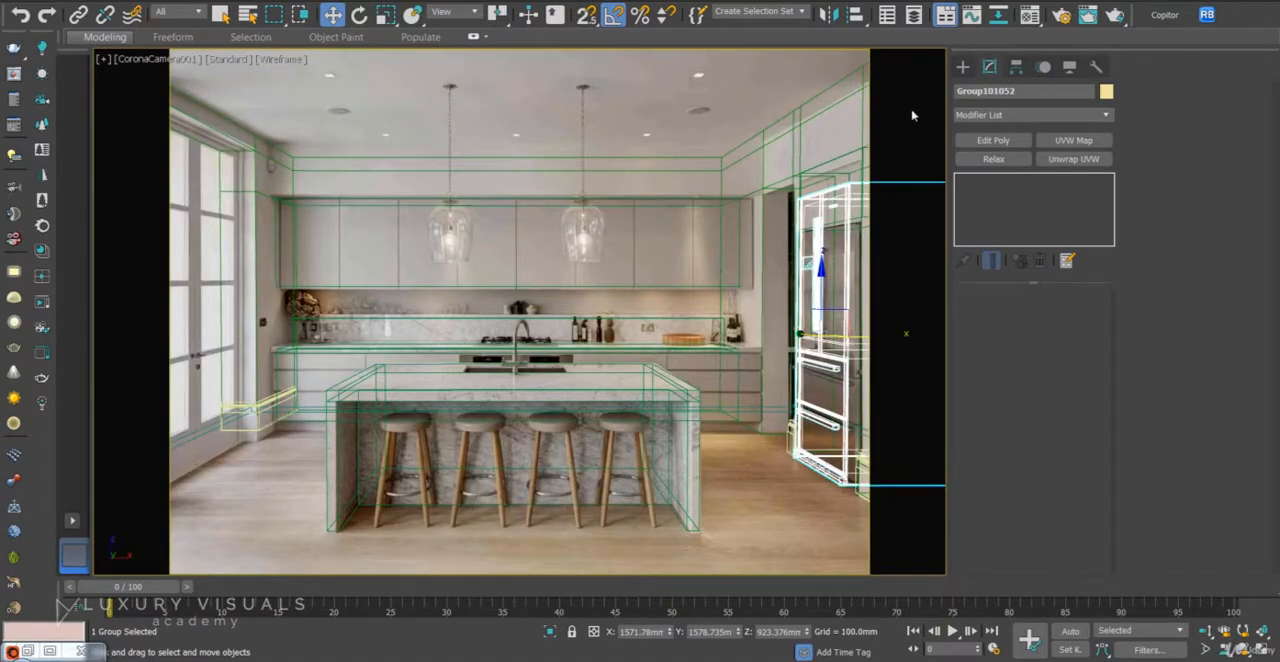
pyautogui.click(1010, 140)
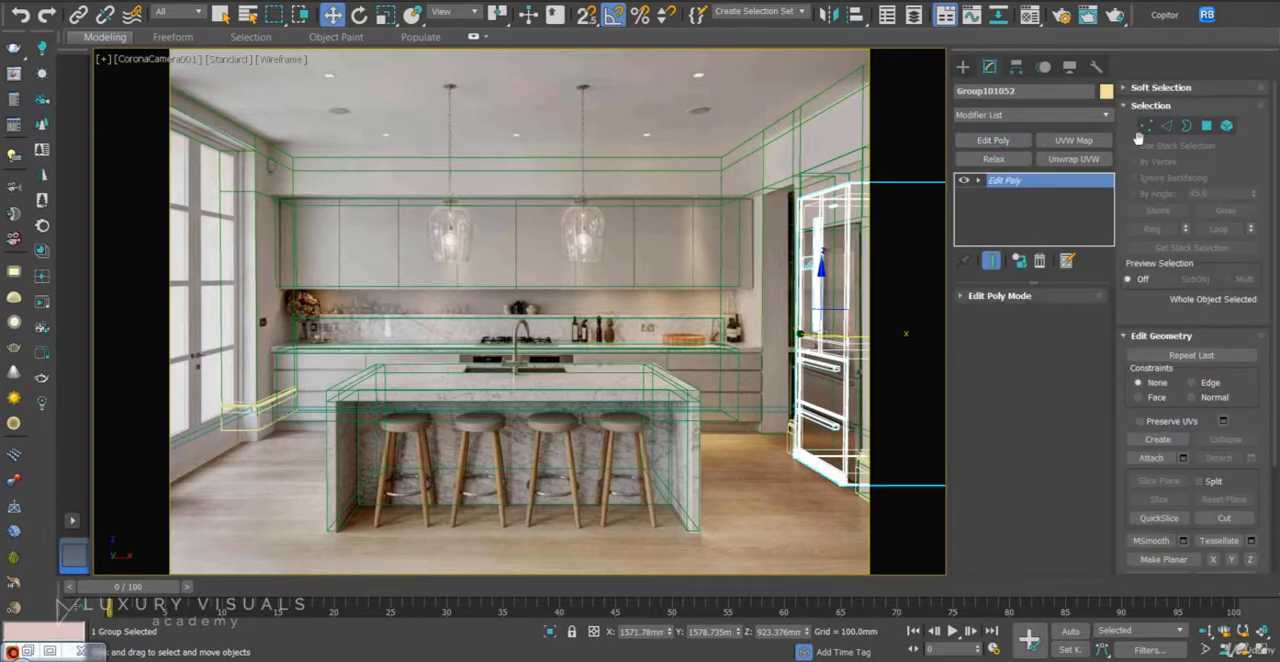
pyautogui.click(1146, 126)
pyautogui.press('p')
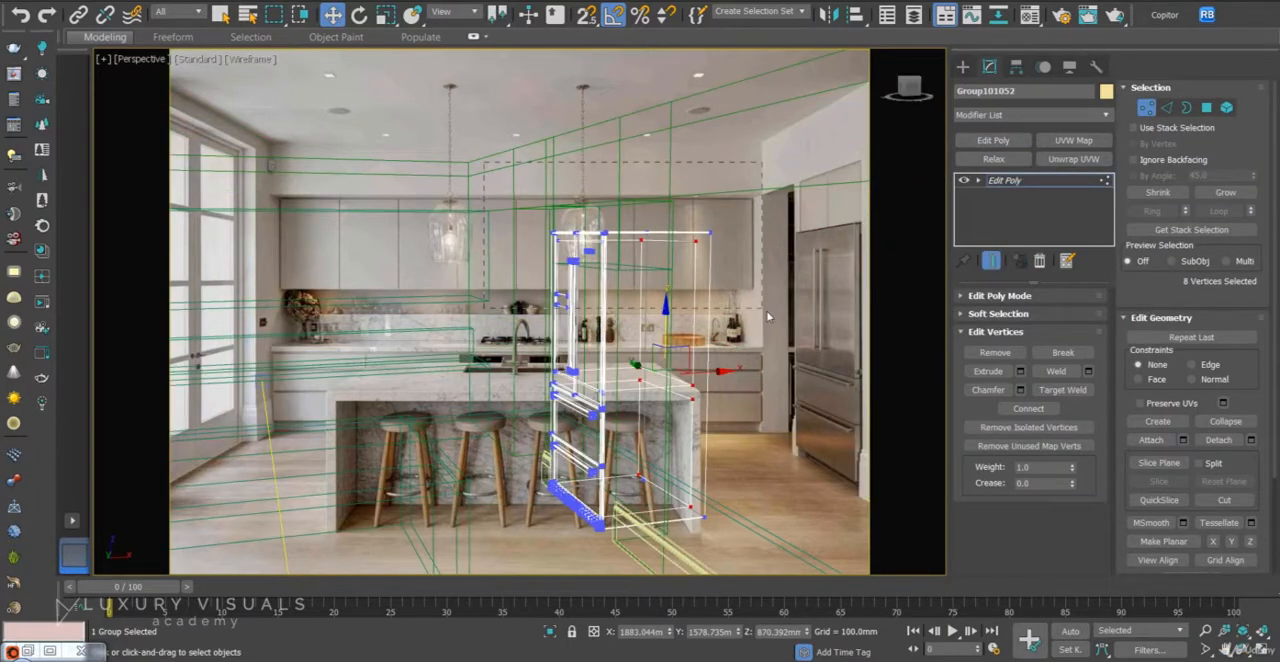
pyautogui.hotkey('ctrl', 'a')
pyautogui.press('c')
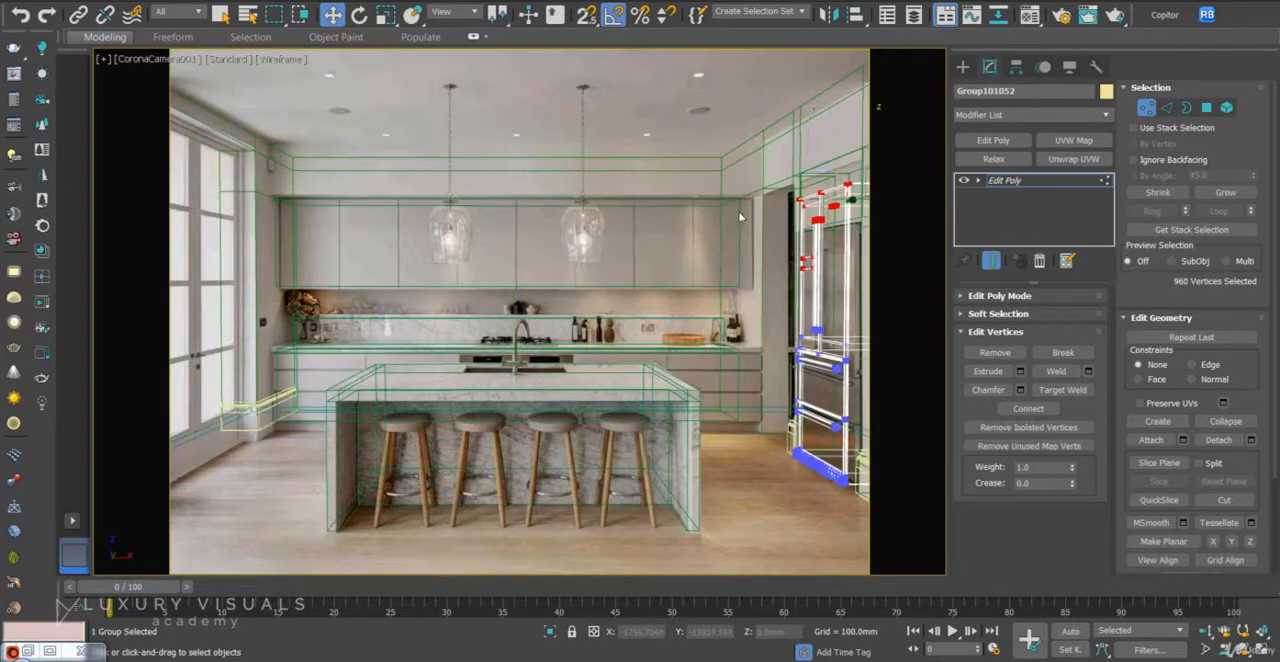
pyautogui.moveTo(811, 130); pyautogui.dragTo(831, 172)
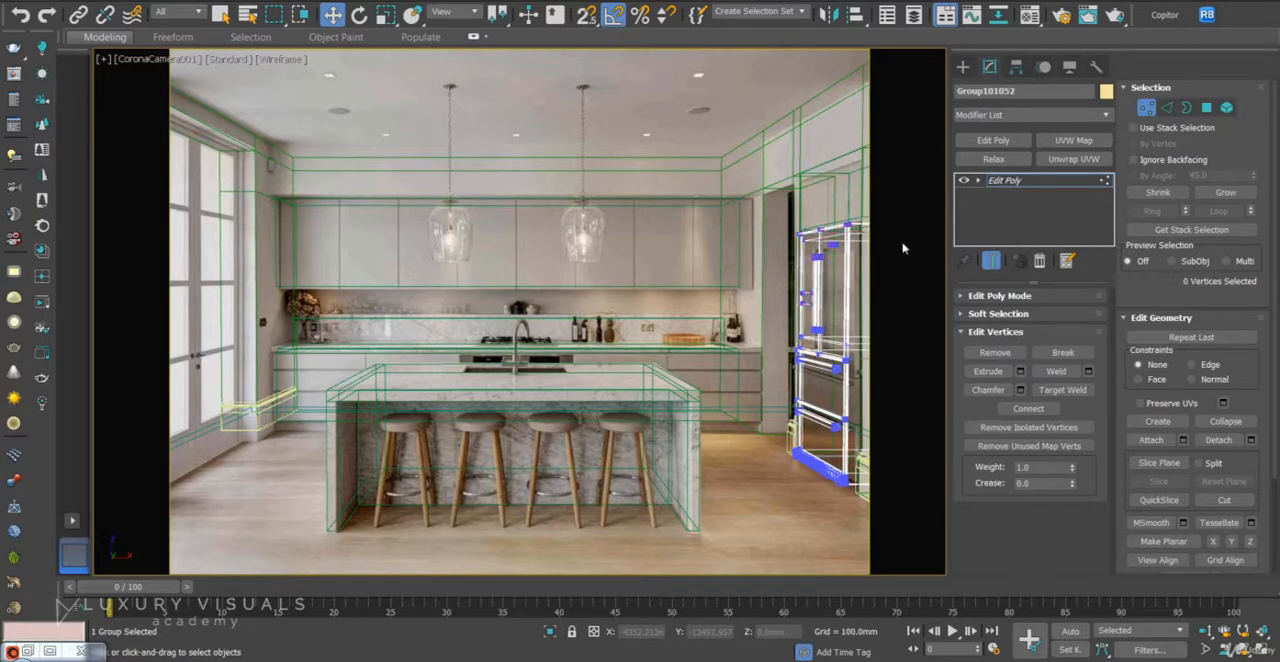
pyautogui.click(930, 277)
# - Examine the resized fridge and the gaps around it in shaded Perspective view, leaving vertex editing
pyautogui.press('F3')
pyautogui.press('F3')
pyautogui.press('p')
pyautogui.press('z')
pyautogui.moveTo(476, 311)
pyautogui.keyDown('alt'); pyautogui.mouseDown(button='middle')
pyautogui.moveTo(523, 309)
pyautogui.moveTo(575, 346)
pyautogui.mouseUp(button='middle'); pyautogui.keyUp('alt')
pyautogui.press('F3')
pyautogui.moveTo(645, 261); pyautogui.dragTo(591, 287, button='middle')
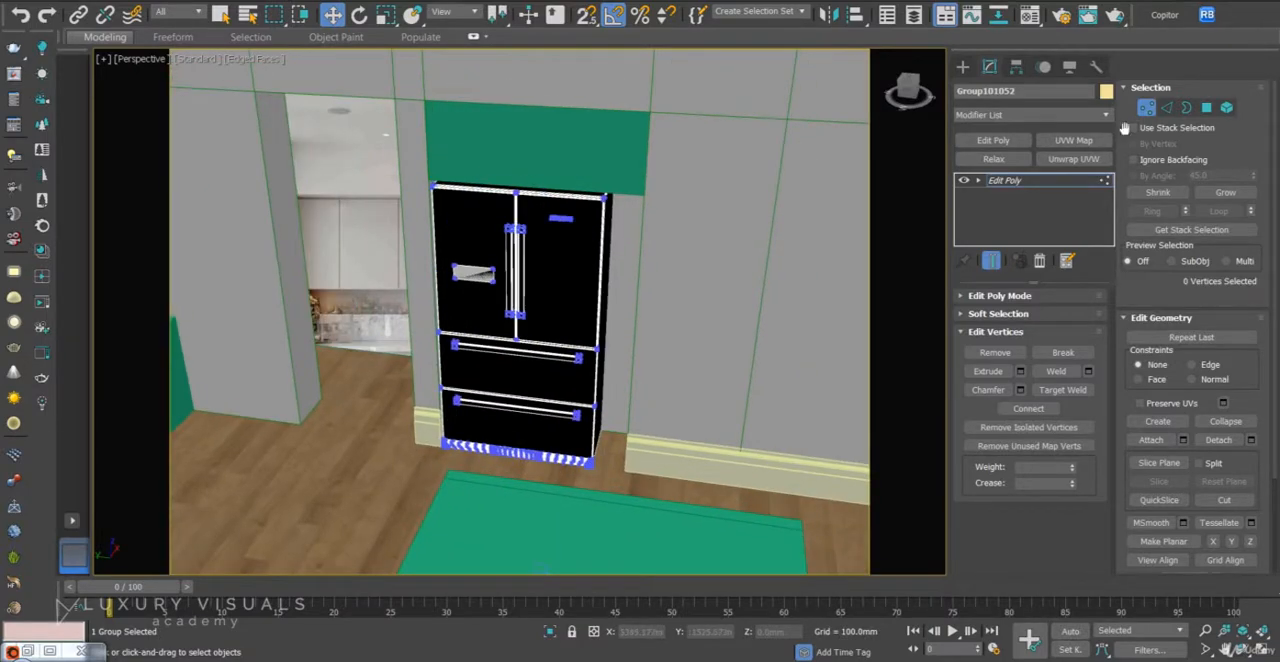
pyautogui.click(1146, 108)
# - Move the wall vertices along the open side of the fridge niche until the wall edge meets the fridge
pyautogui.click(910, 288)
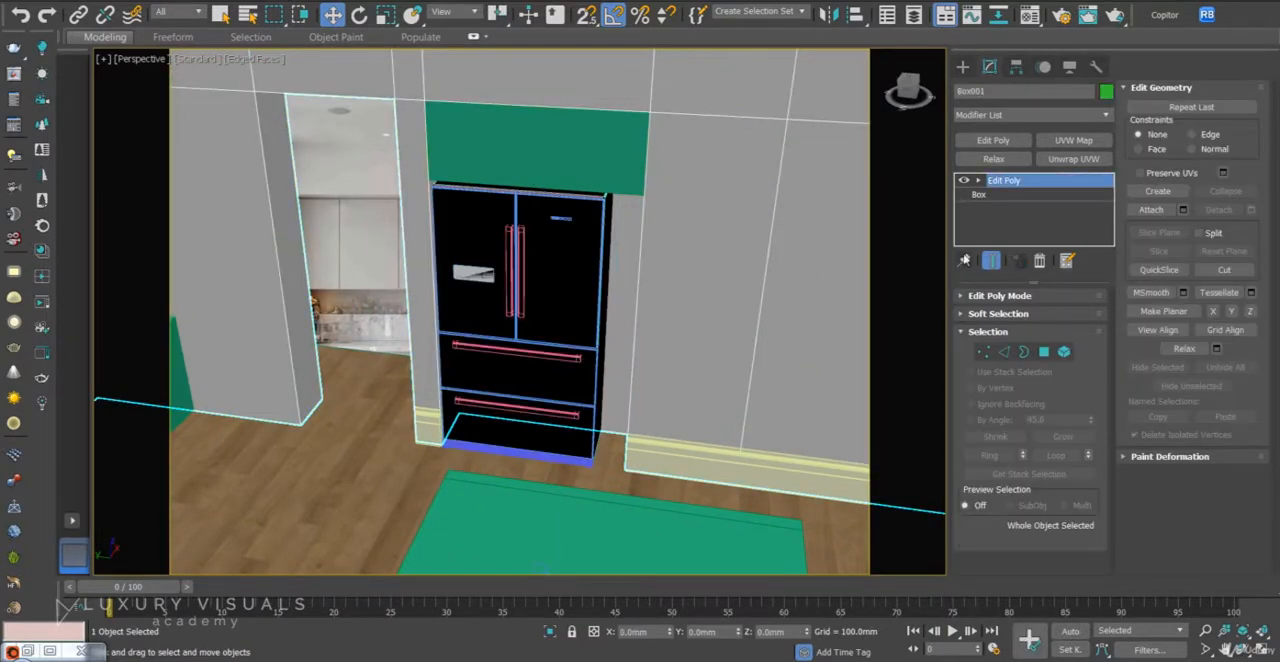
pyautogui.click(983, 352)
pyautogui.keyDown('alt'); pyautogui.moveTo(600, 322); pyautogui.dragTo(518, 401, button='middle'); pyautogui.keyUp('alt')
pyautogui.scroll(-6, 518, 401)
pyautogui.moveTo(510, 474); pyautogui.dragTo(476, 426)
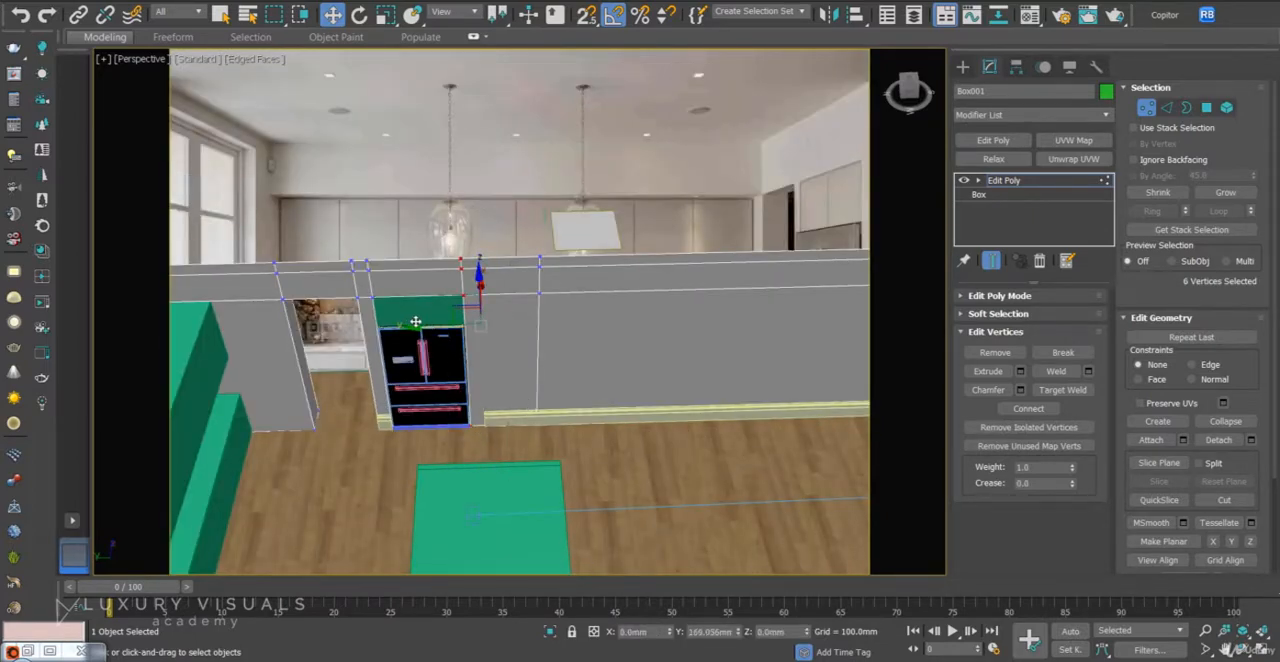
pyautogui.scroll(4, 431, 327)
pyautogui.moveTo(727, 394); pyautogui.dragTo(699, 297, button='middle')
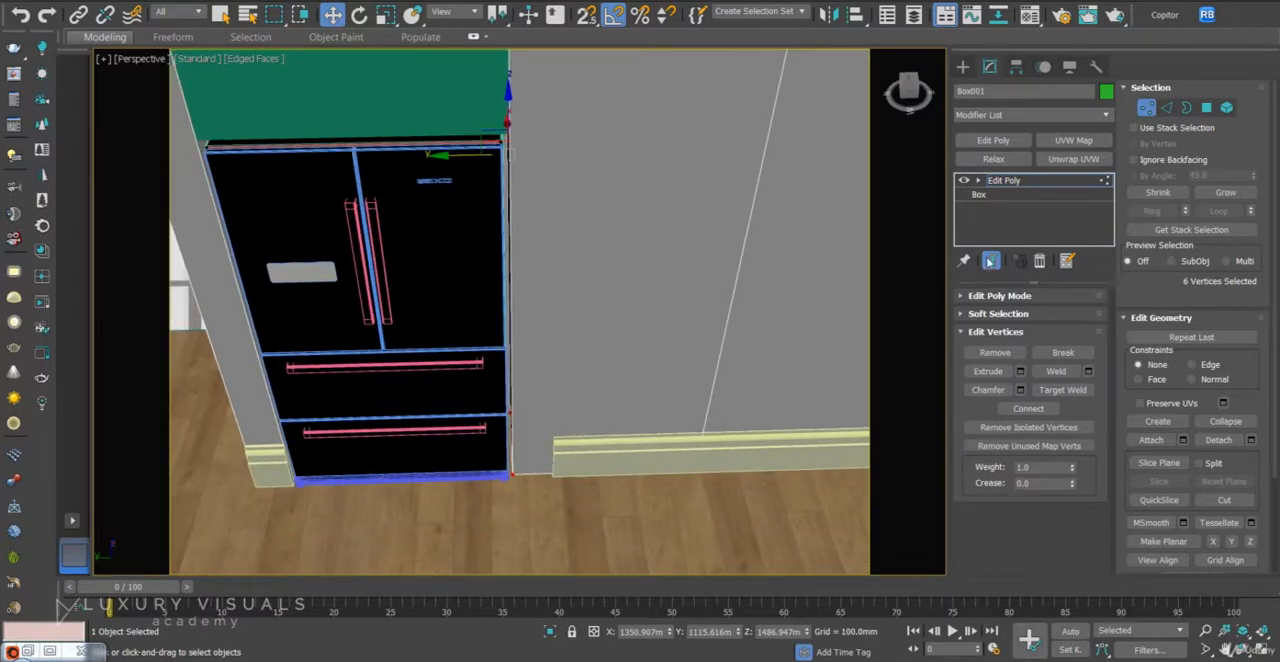
pyautogui.click(1156, 105)
# - Move the skirting spline's end vertex to the new wall edge beside the fridge, restore its Sweep, and return to the camera view
pyautogui.click(790, 458)
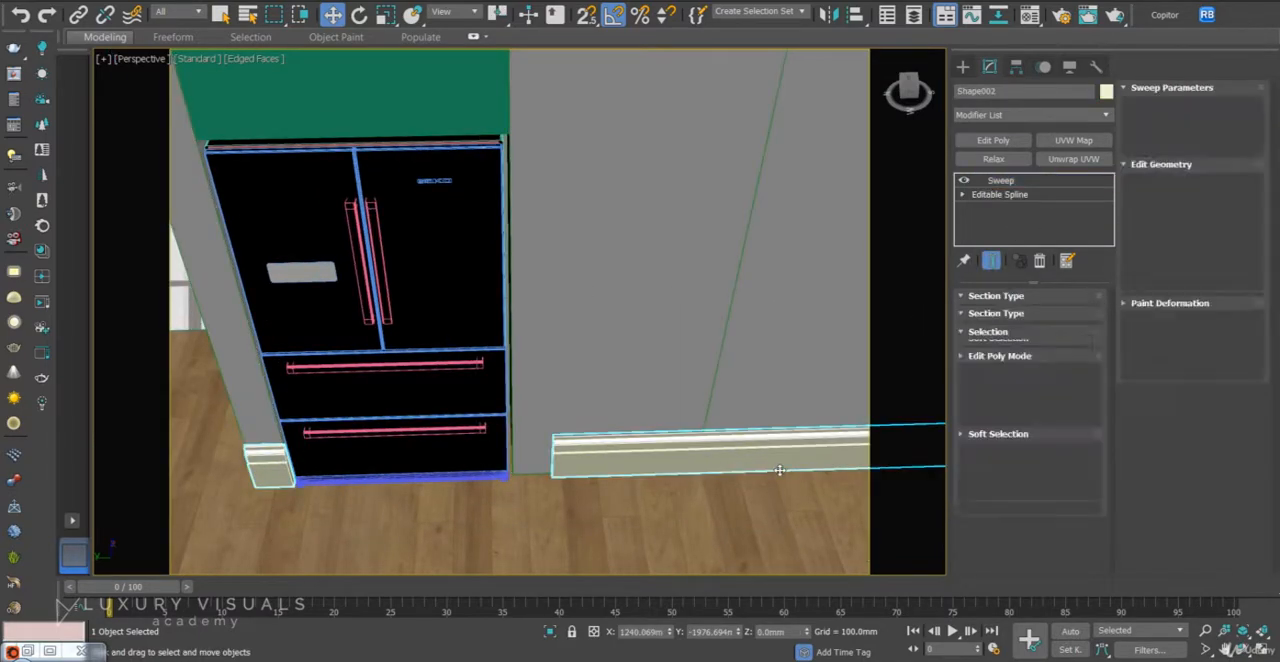
pyautogui.click(1056, 195)
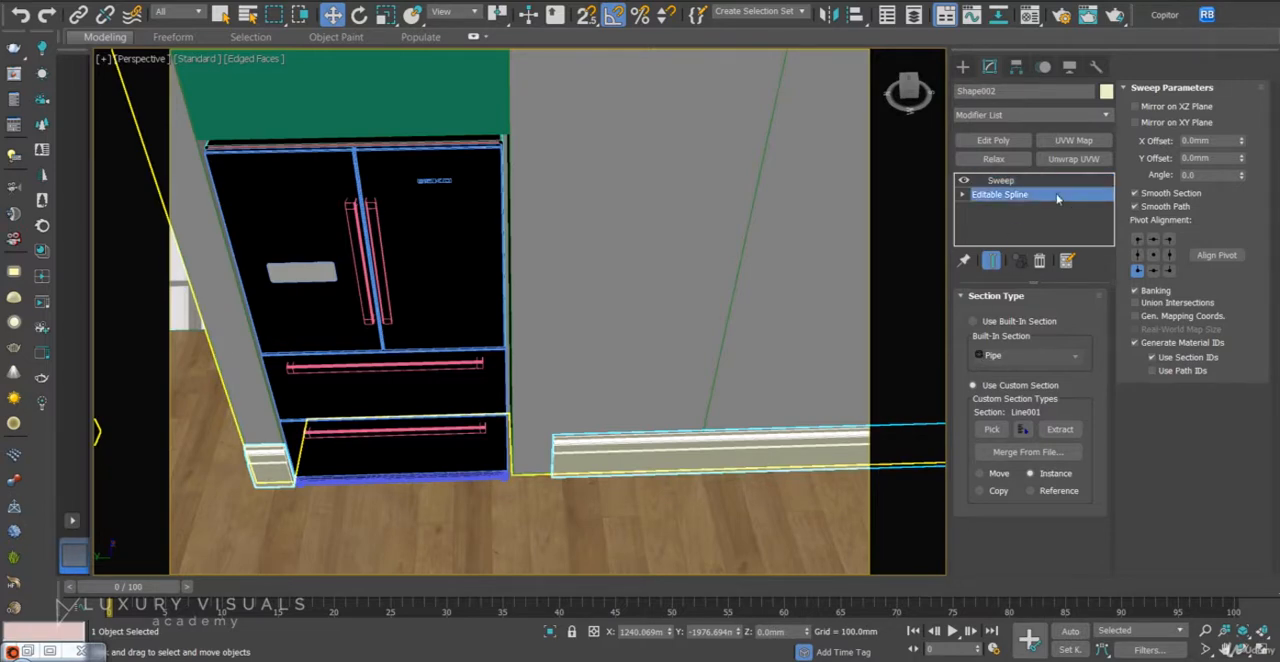
pyautogui.click(1007, 357)
pyautogui.click(552, 474)
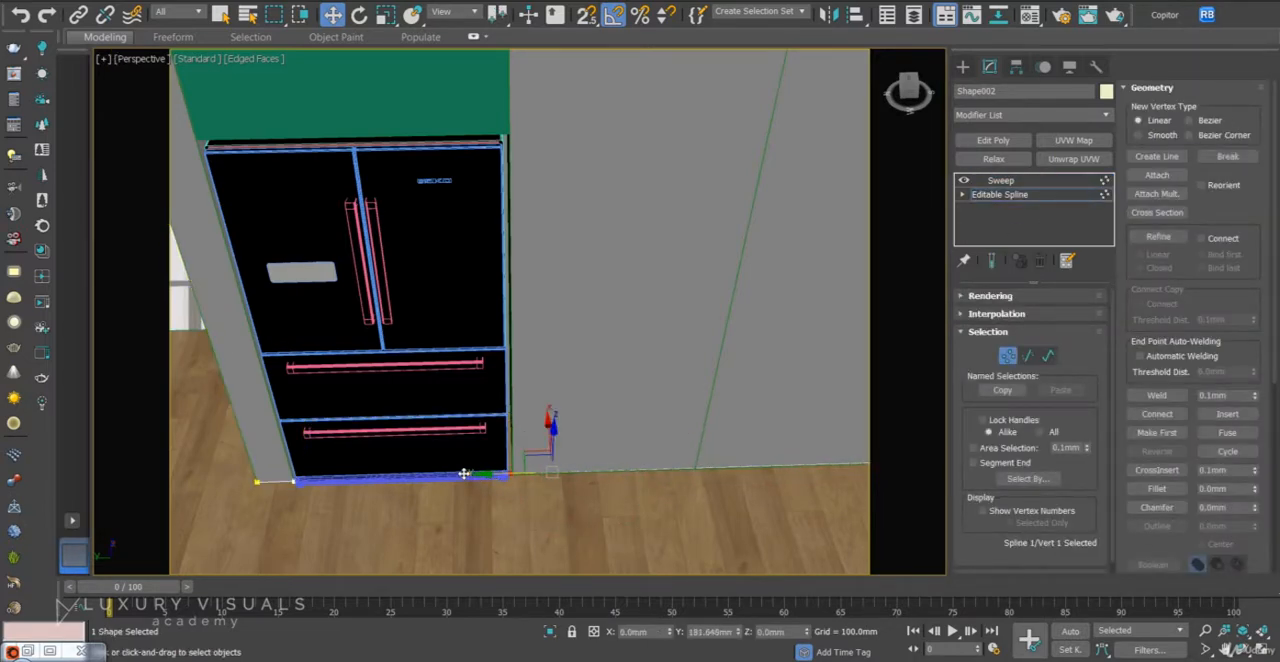
pyautogui.moveTo(467, 476); pyautogui.dragTo(472, 476)
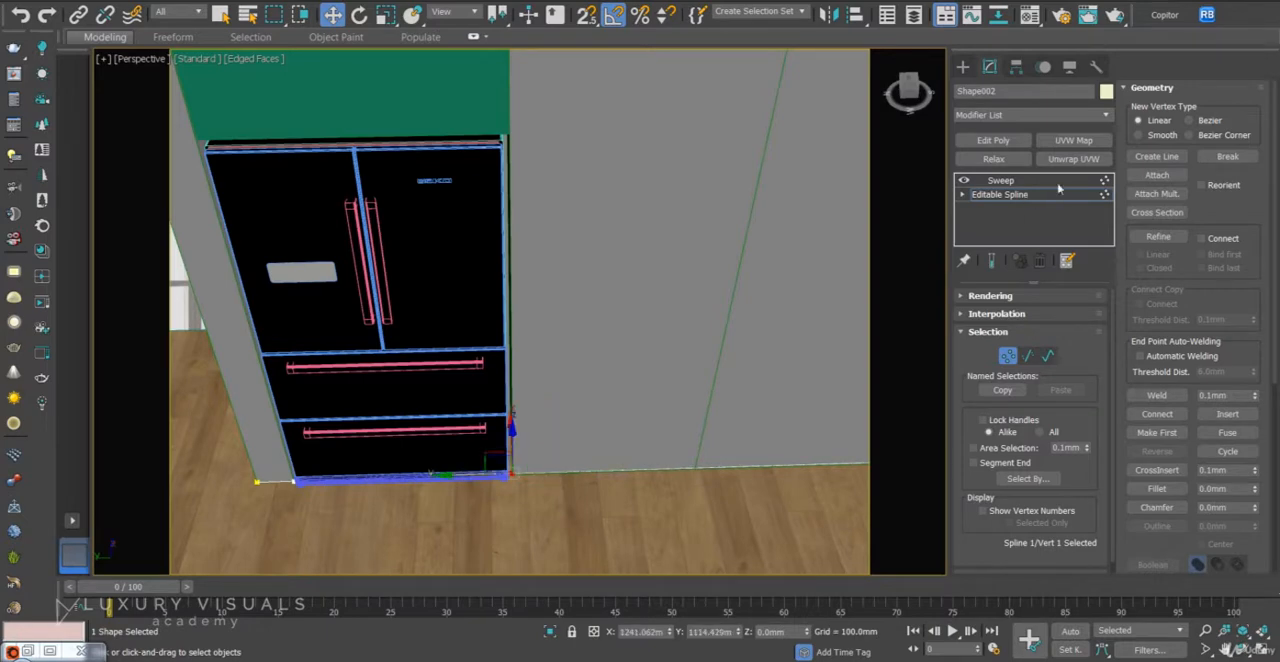
pyautogui.click(1000, 194)
pyautogui.click(1000, 180)
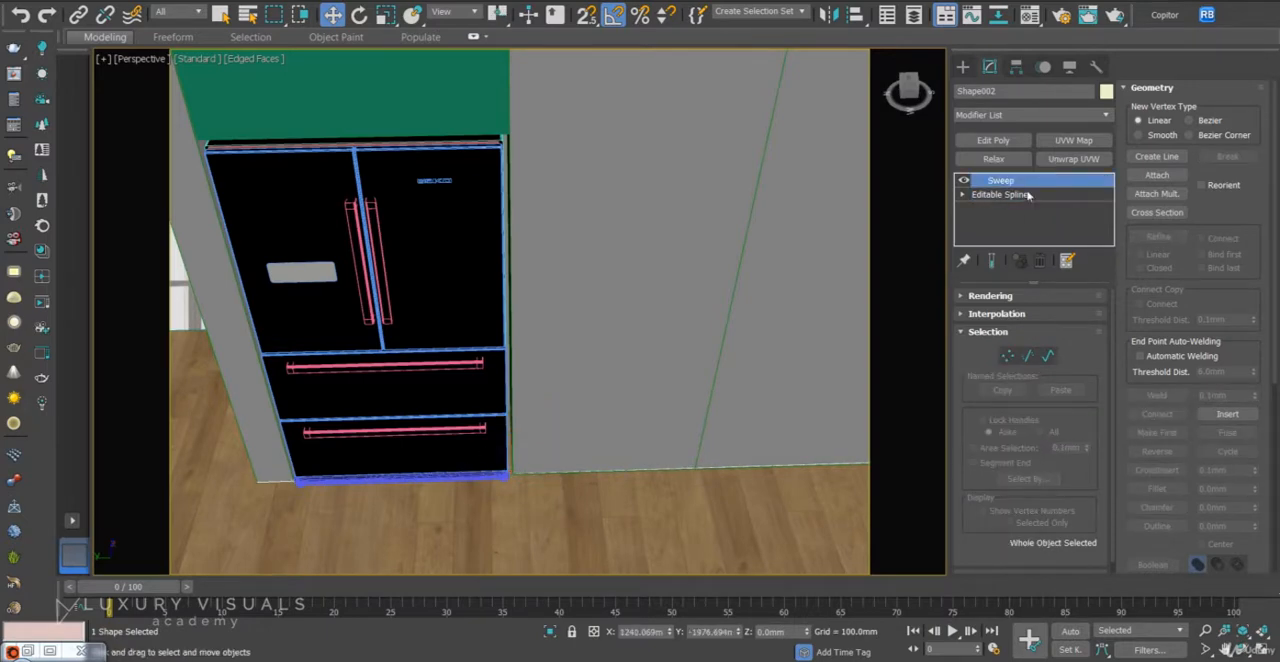
pyautogui.press('c')
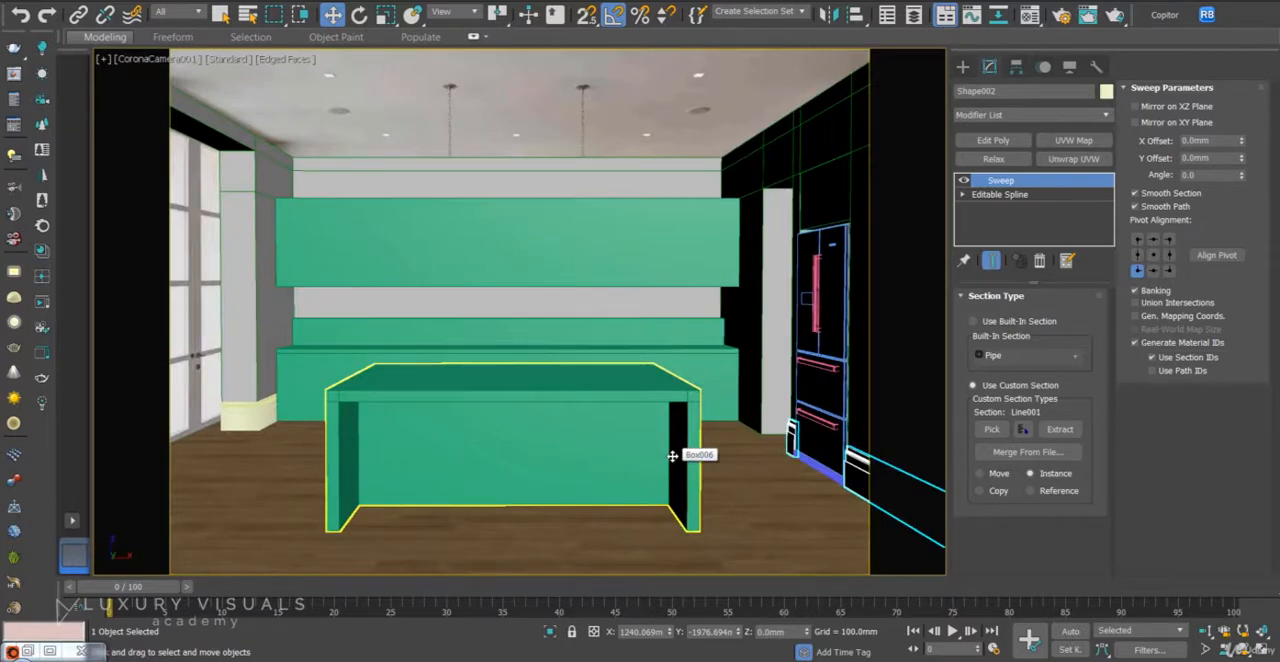